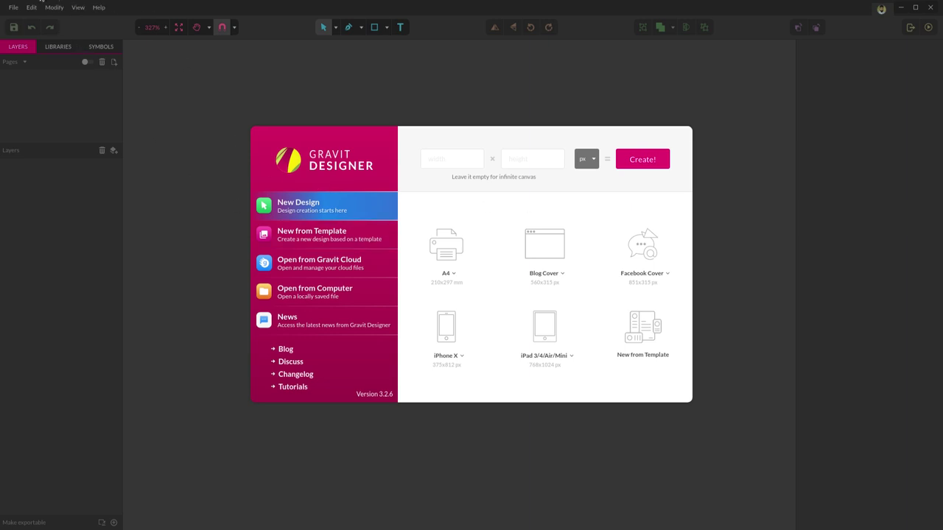
# - Switch to the Chrome window showing the Gravit Designer site at designer.io
pyautogui.click(54, 8)
pyautogui.click(54, 7)
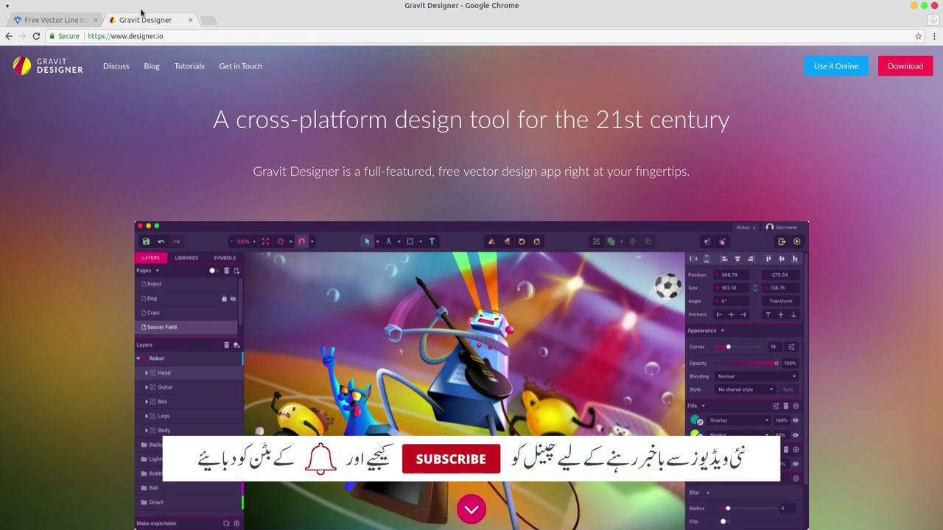
# - Drag the Gravit Designer tab out of Chrome and return to the app's New Design screen
pyautogui.moveTo(169, 11); pyautogui.dragTo(111, 9)
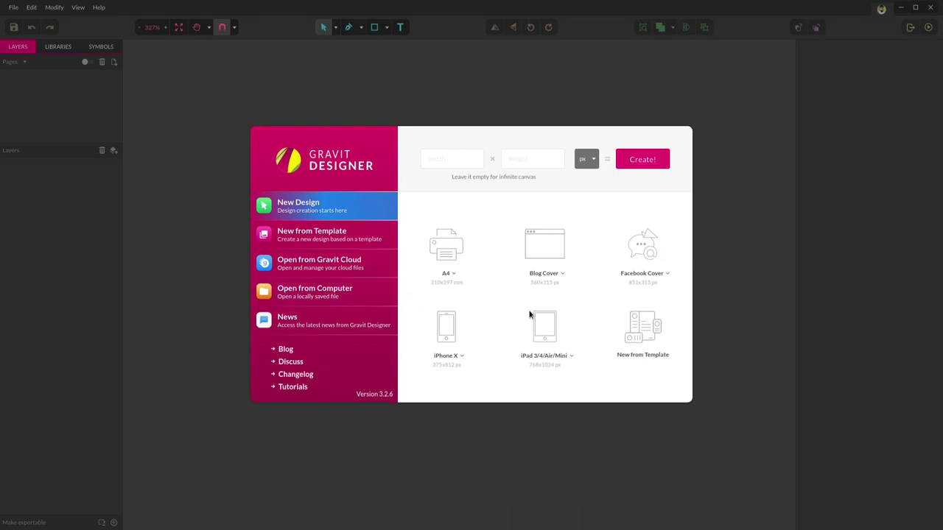
# - Open B-Card.gvdesign from the Design folder and zoom in on its Front and Back pages
pyautogui.click(321, 297)
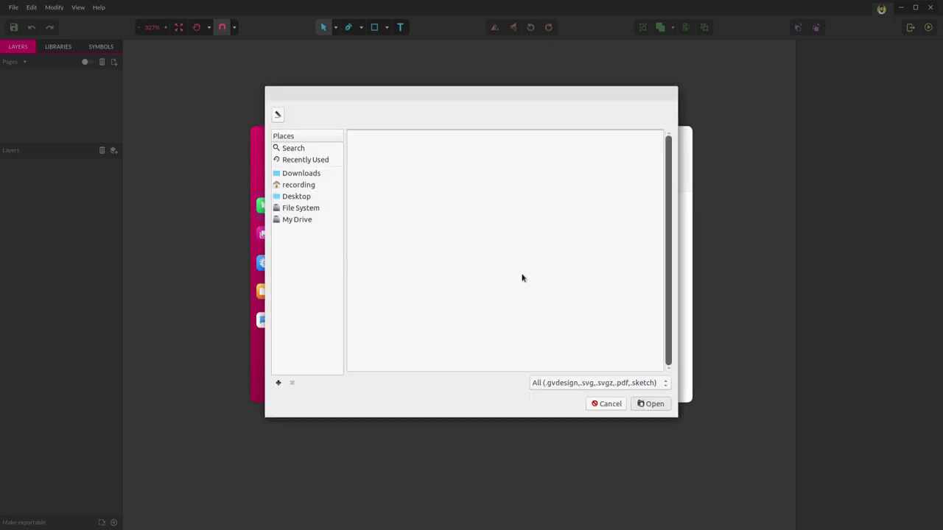
pyautogui.doubleClick(385, 159)
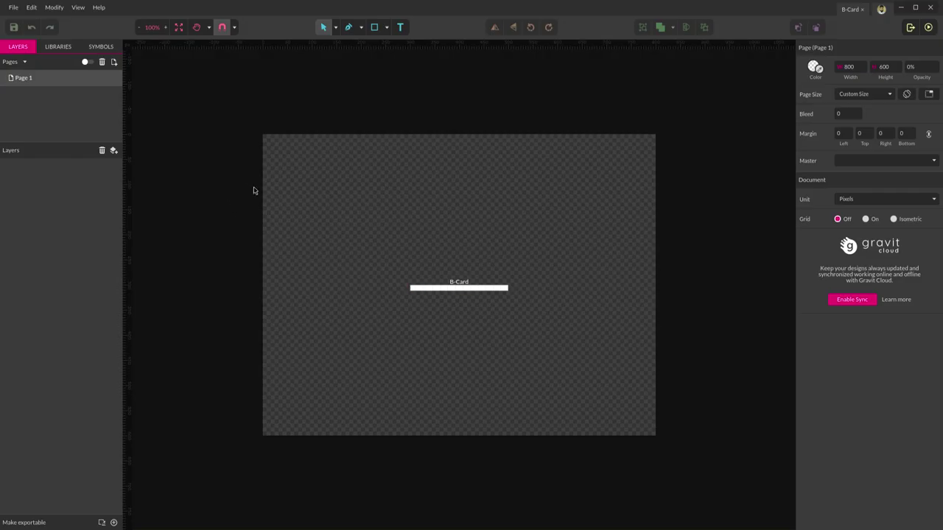
pyautogui.scroll(2, 306, 243)
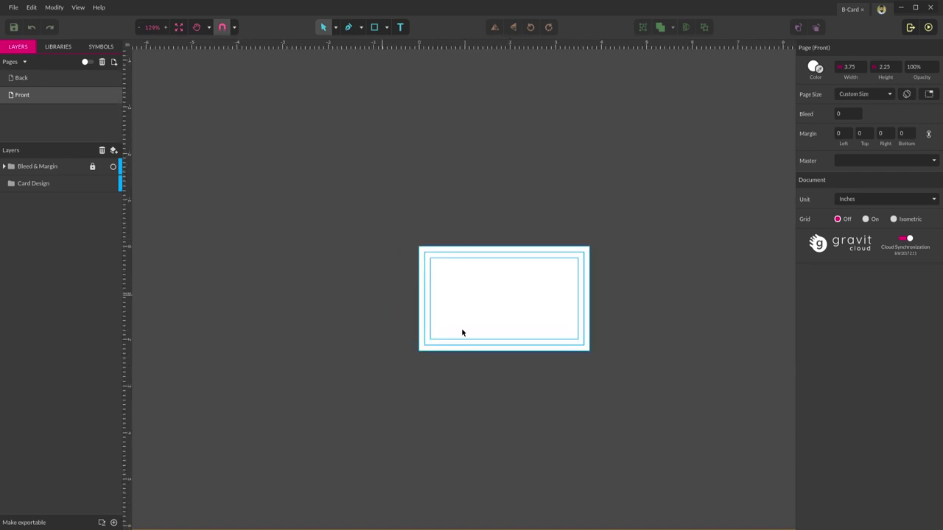
pyautogui.scroll(3, 462, 333)
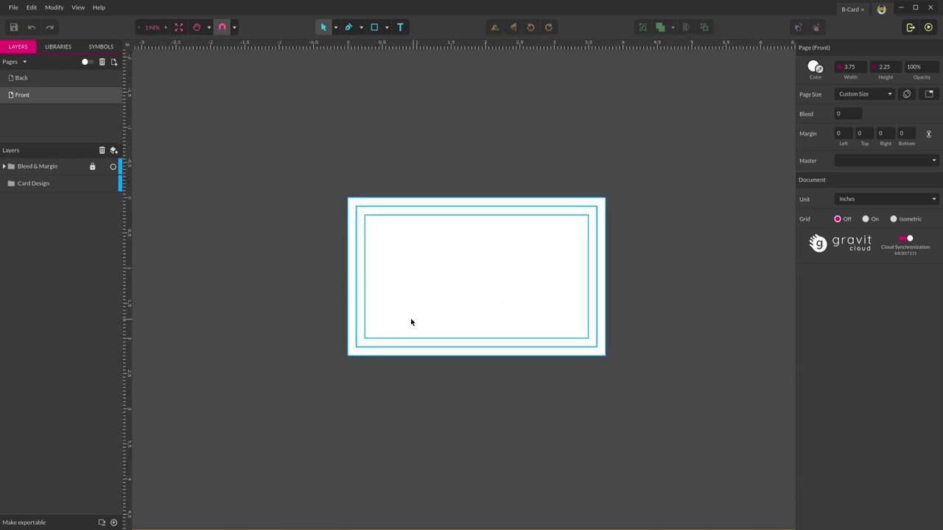
pyautogui.scroll(1, 411, 322)
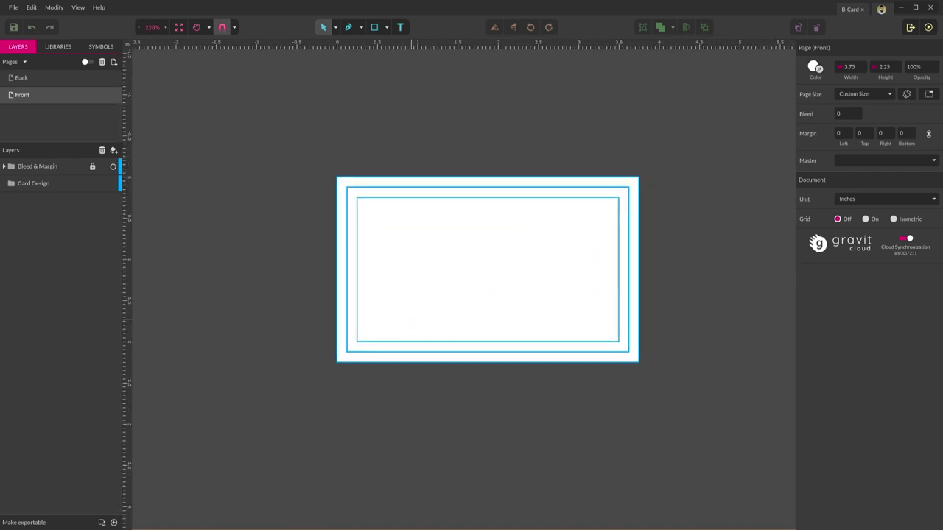
pyautogui.scroll(3, 450, 243)
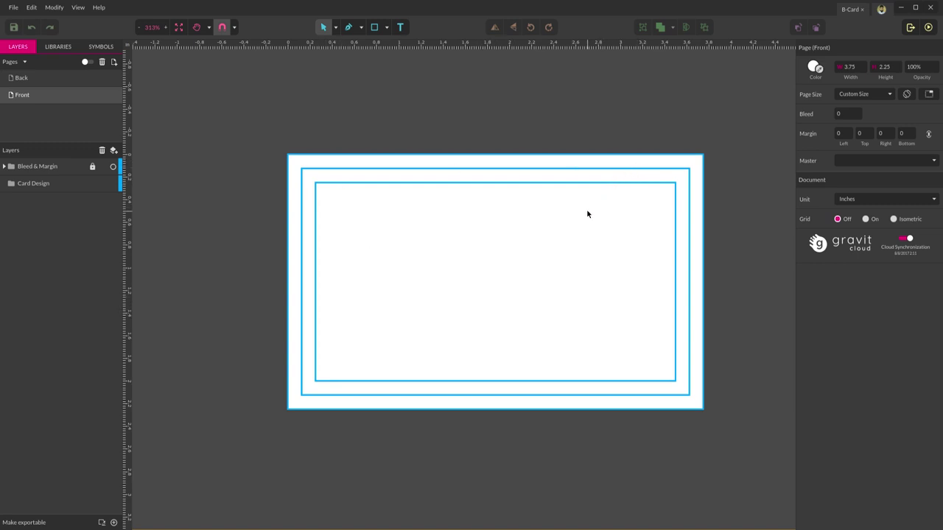
pyautogui.scroll(1, 582, 210)
pyautogui.scroll(1, 580, 210)
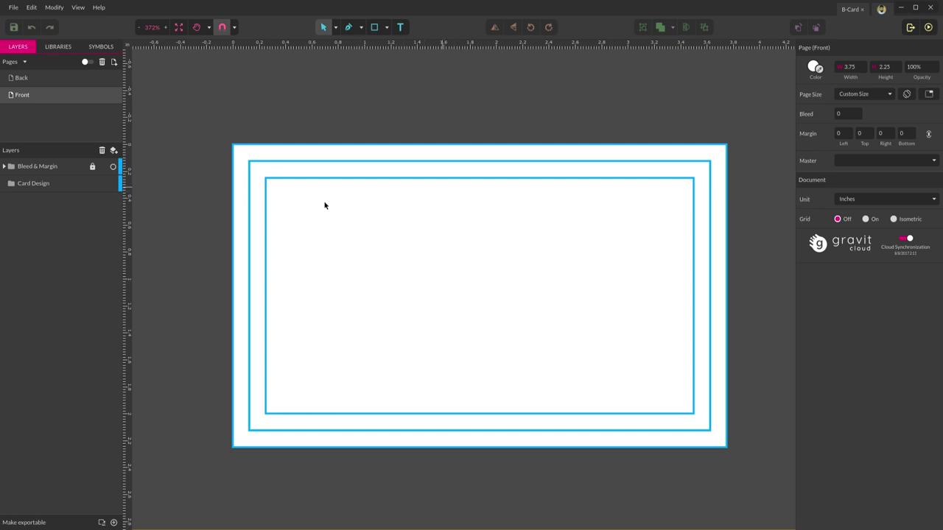
# - Bring up the Open dialog showing the Design folder with lnr-icons and B-Card.gvdesign
pyautogui.hotkey('ctrl', 'o')
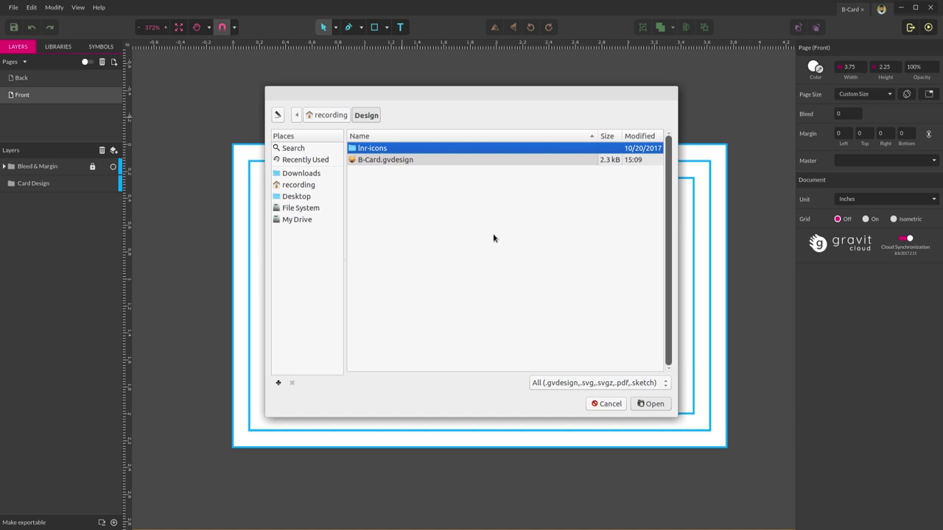
# - Place logo.png on the front card, resize it to 1×1 inch, and move it left-middle
pyautogui.click(607, 403)
pyautogui.click(13, 10)
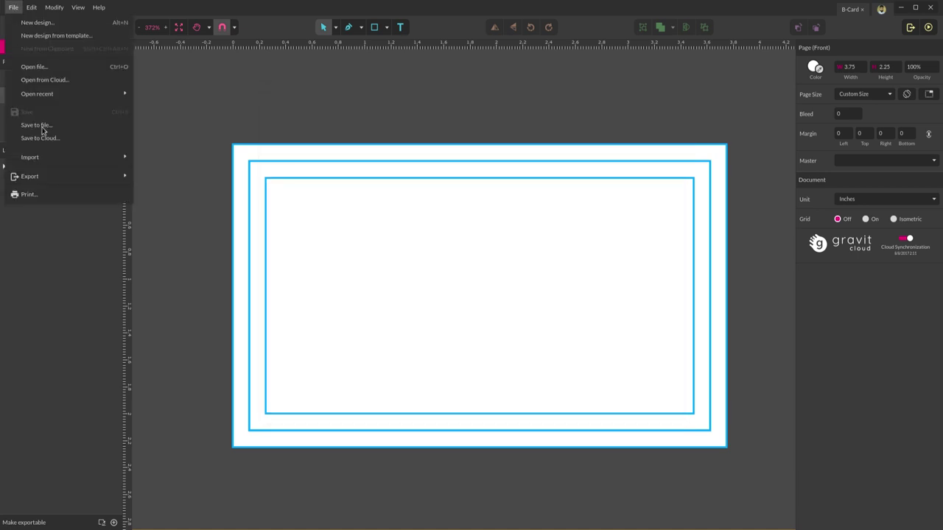
pyautogui.moveTo(69, 160)
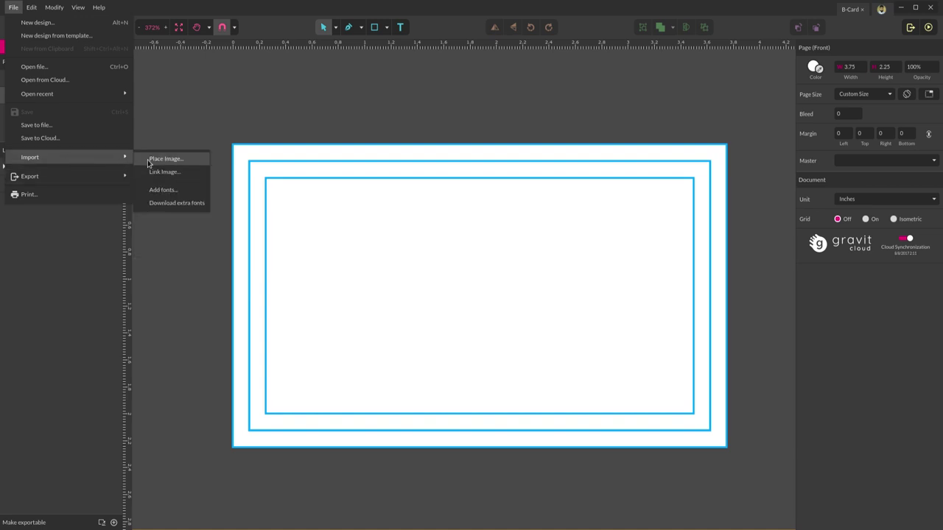
pyautogui.click(150, 160)
pyautogui.doubleClick(379, 162)
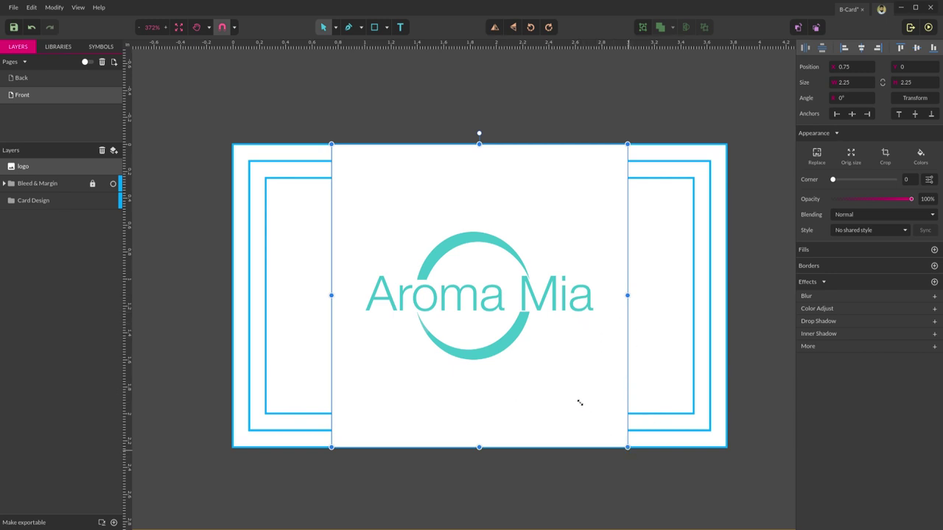
pyautogui.moveTo(580, 403); pyautogui.dragTo(458, 254)
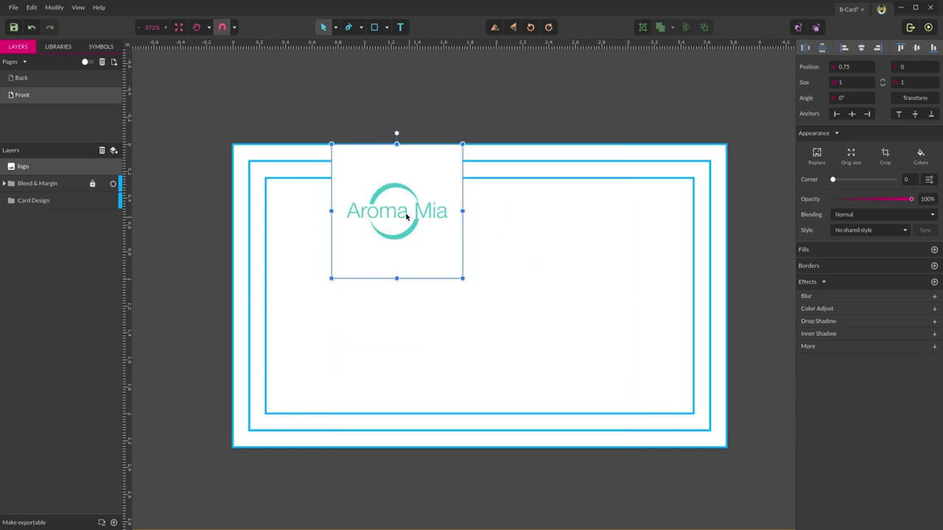
pyautogui.moveTo(406, 216); pyautogui.dragTo(364, 303)
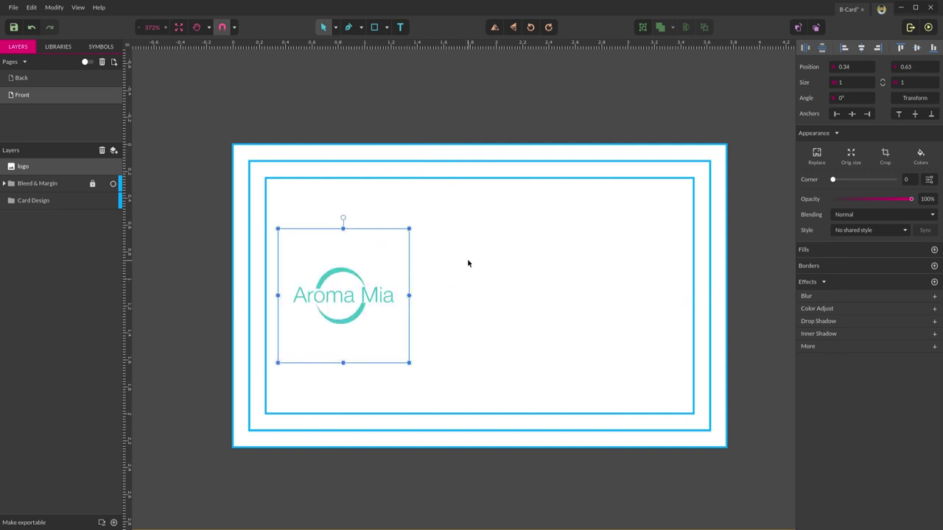
pyautogui.click(467, 263)
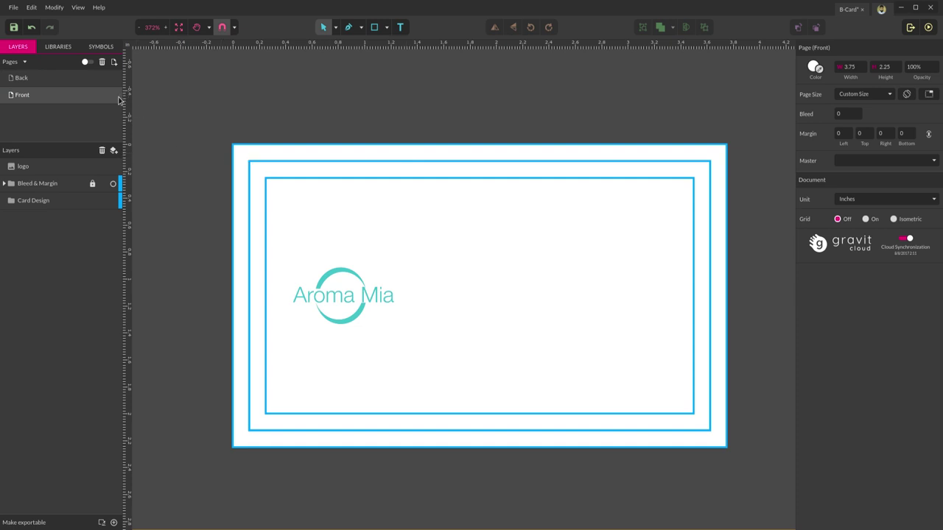
pyautogui.click(28, 81)
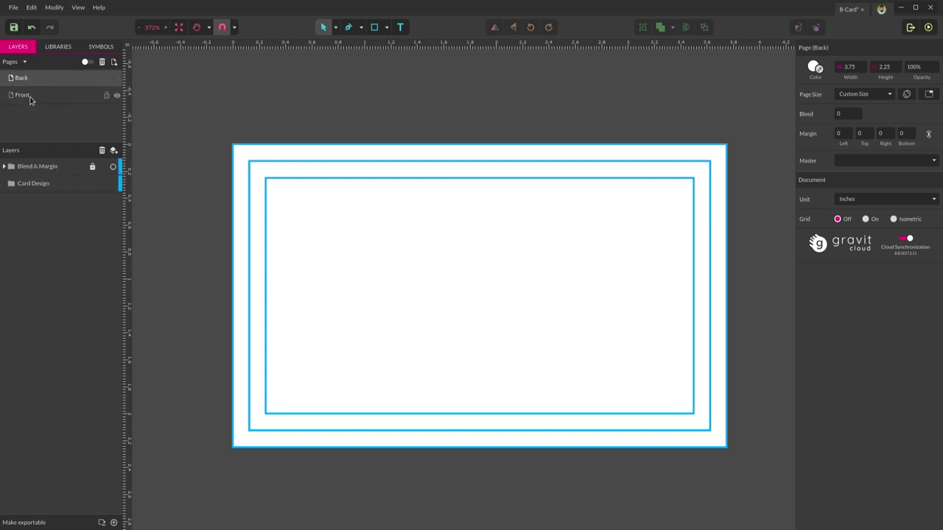
pyautogui.click(30, 97)
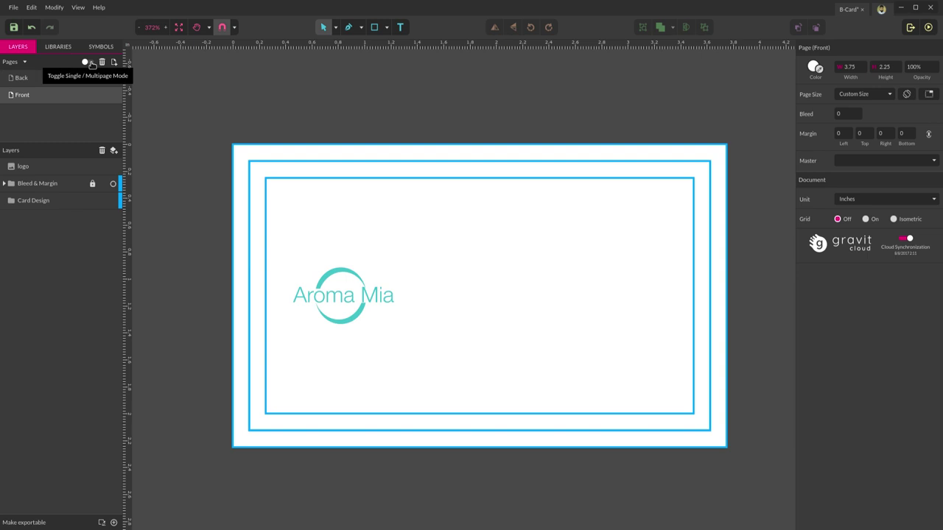
pyautogui.click(88, 63)
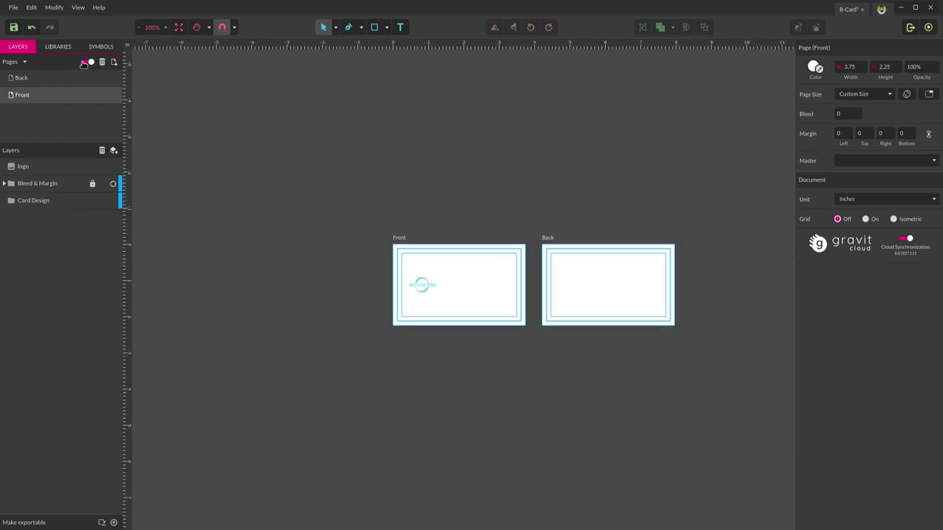
pyautogui.click(86, 62)
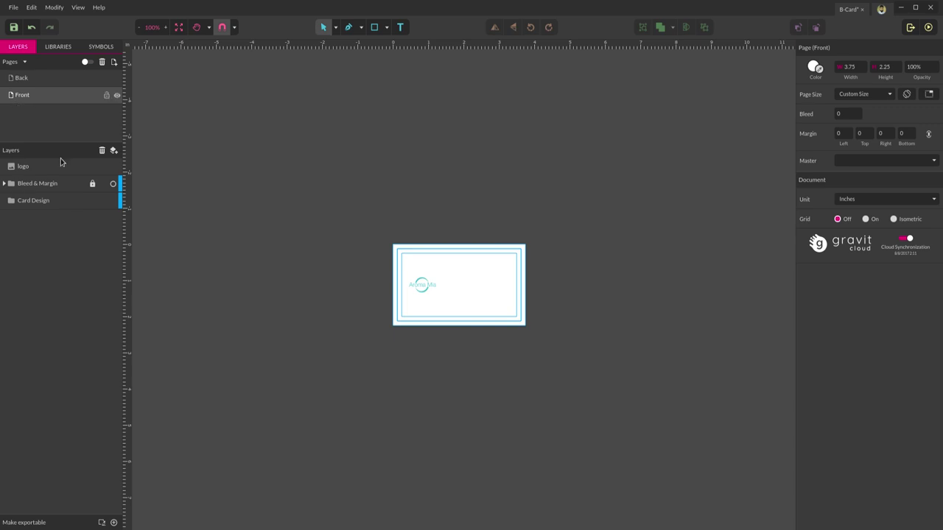
pyautogui.scroll(5, 476, 313)
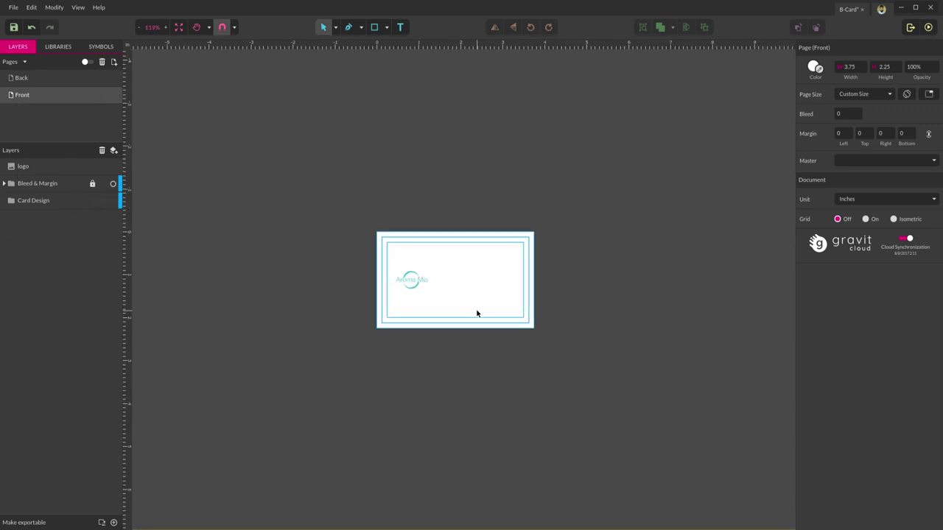
# - Move the logo layer into the Card Design group and expand that group in Layers
pyautogui.click(37, 200)
pyautogui.click(33, 201)
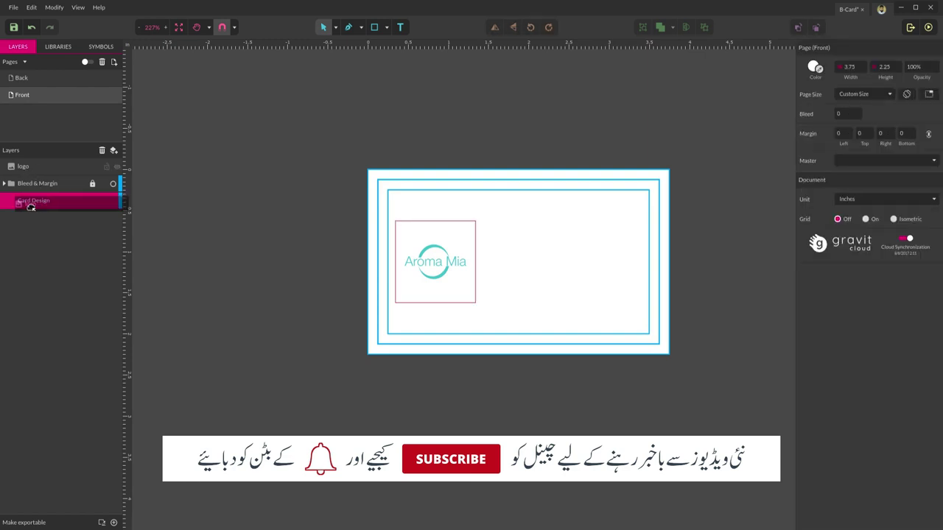
pyautogui.moveTo(22, 166); pyautogui.dragTo(22, 200)
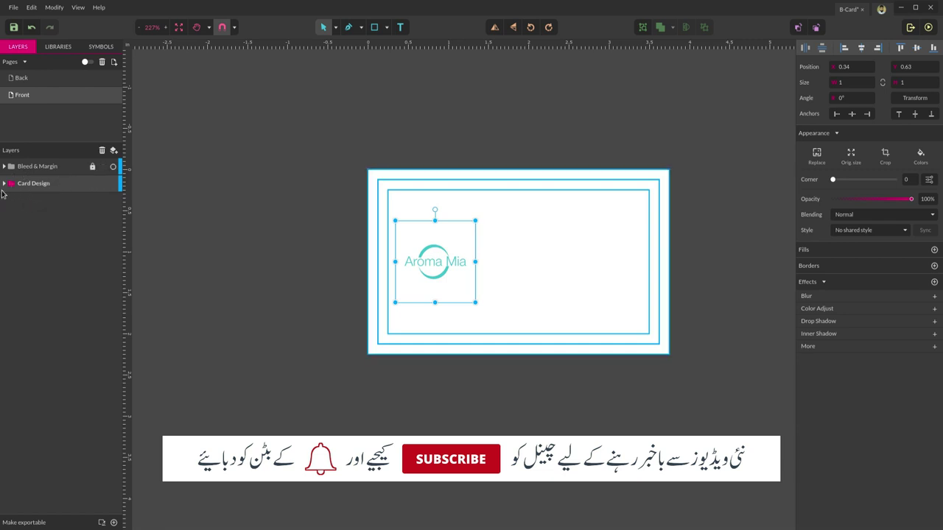
pyautogui.click(4, 183)
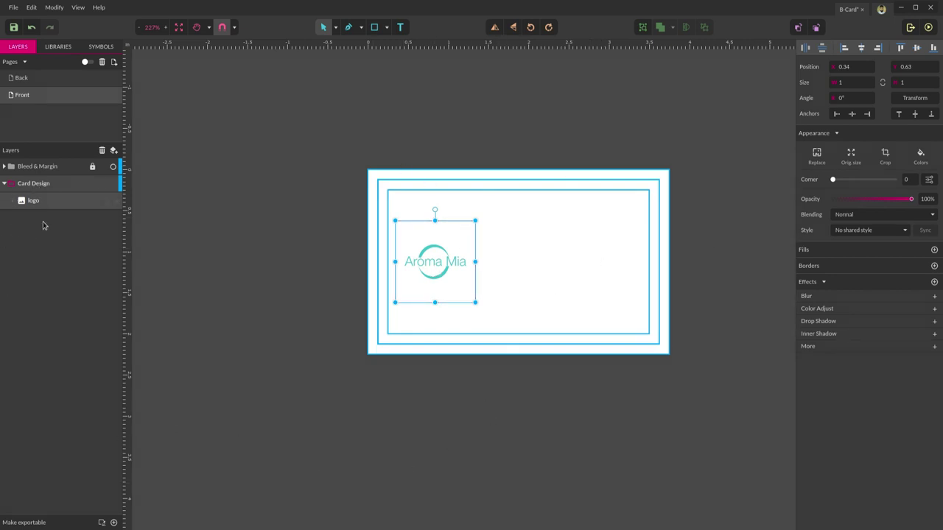
pyautogui.click(368, 394)
pyautogui.click(415, 260)
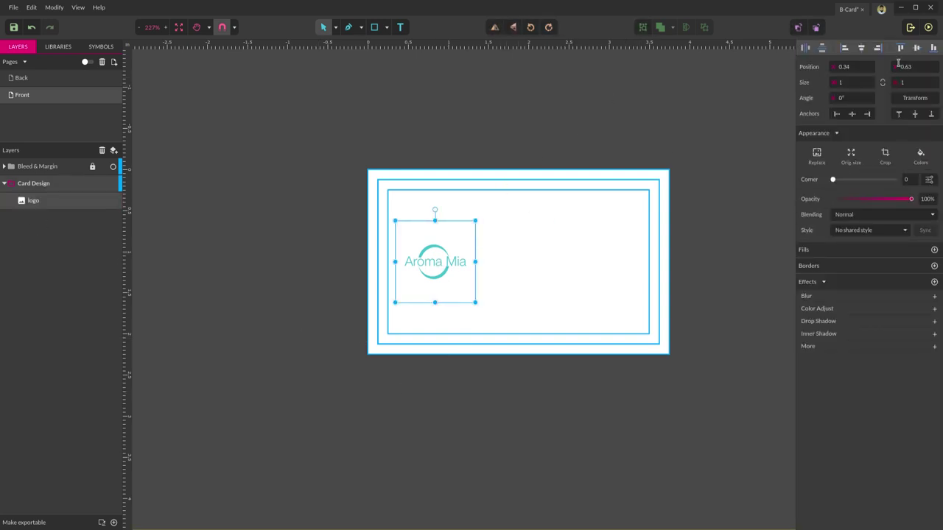
pyautogui.click(475, 138)
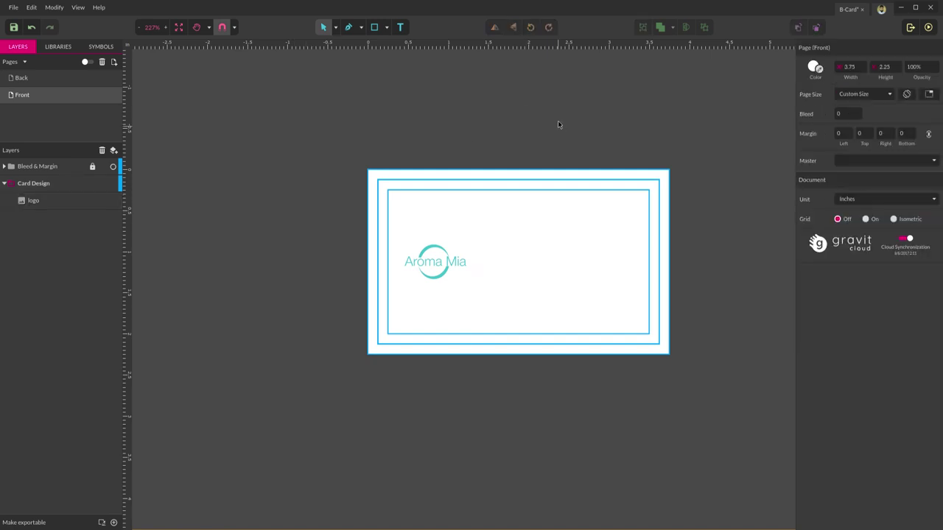
# - Add a text box right of the logo containing the pasted cardholder's name
pyautogui.click(400, 27)
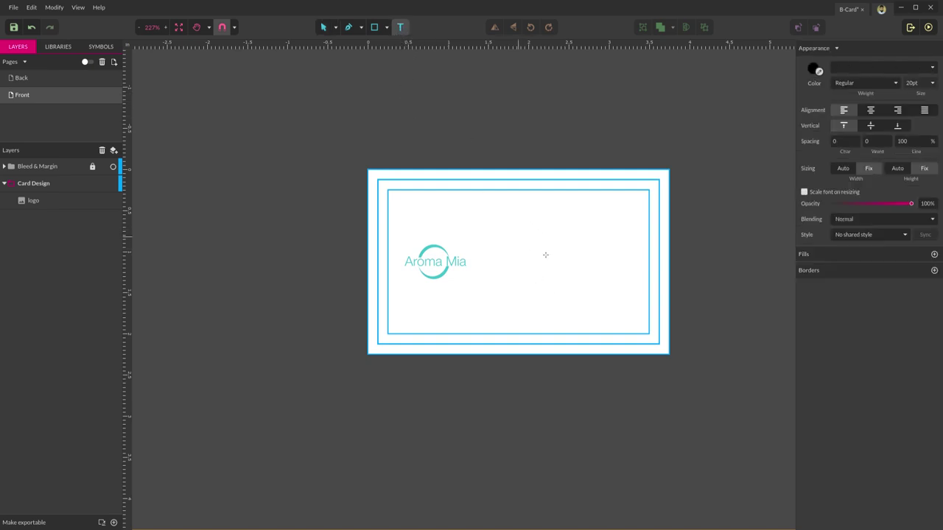
pyautogui.click(638, 333)
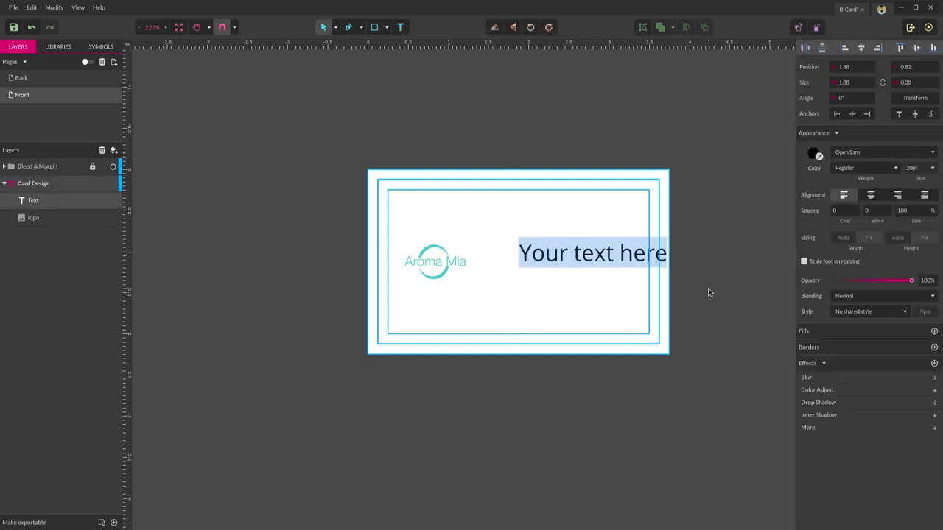
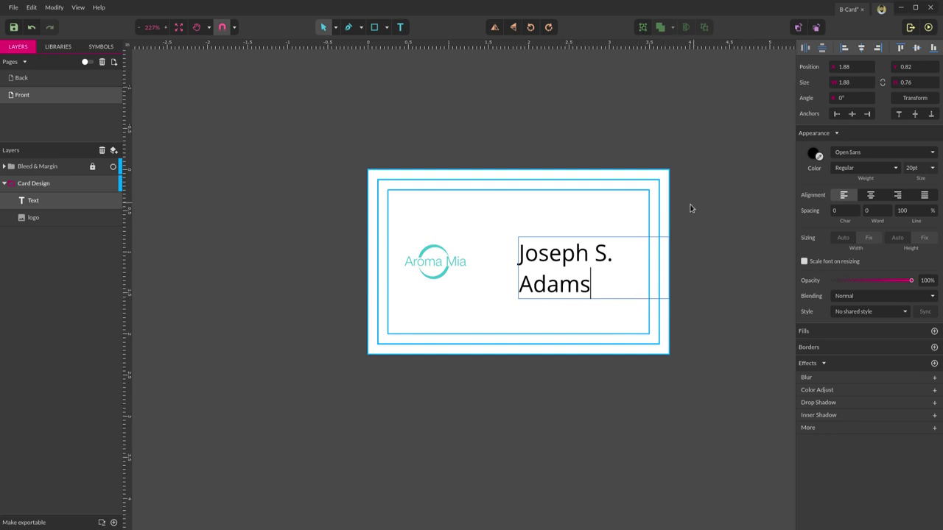
pyautogui.press('Escape')
pyautogui.click(528, 306)
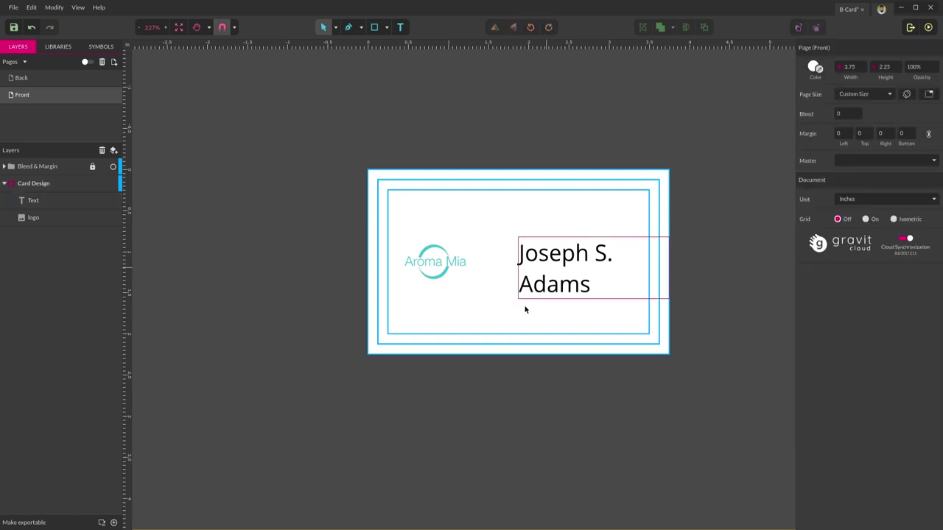
pyautogui.click(551, 270)
pyautogui.moveTo(587, 253); pyautogui.dragTo(583, 244)
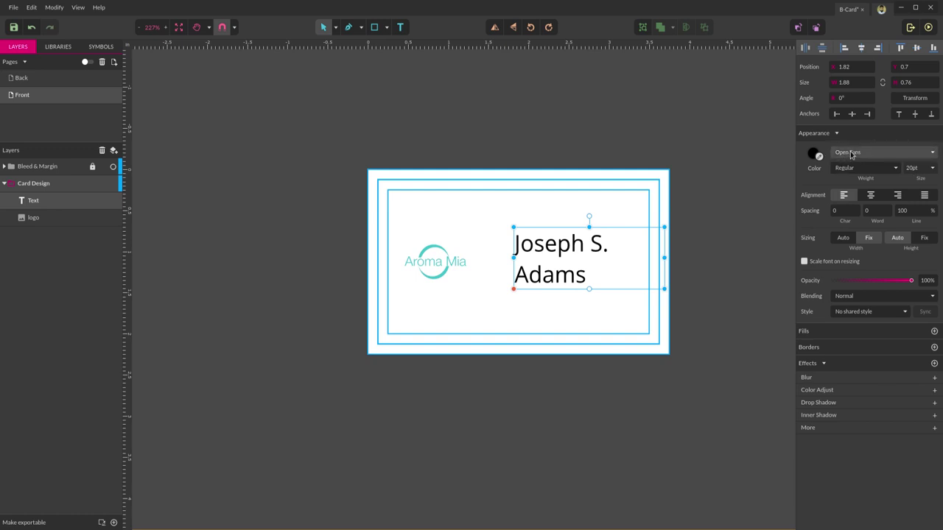
# - Set the name to 18pt, widen its box onto one line, then reduce it to 14pt
pyautogui.click(920, 168)
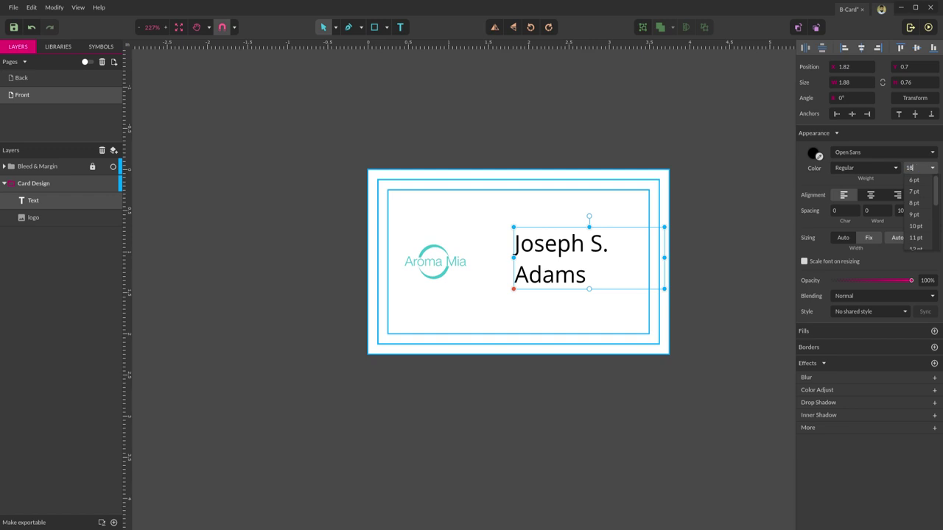
pyautogui.write('18')
pyautogui.press('Return')
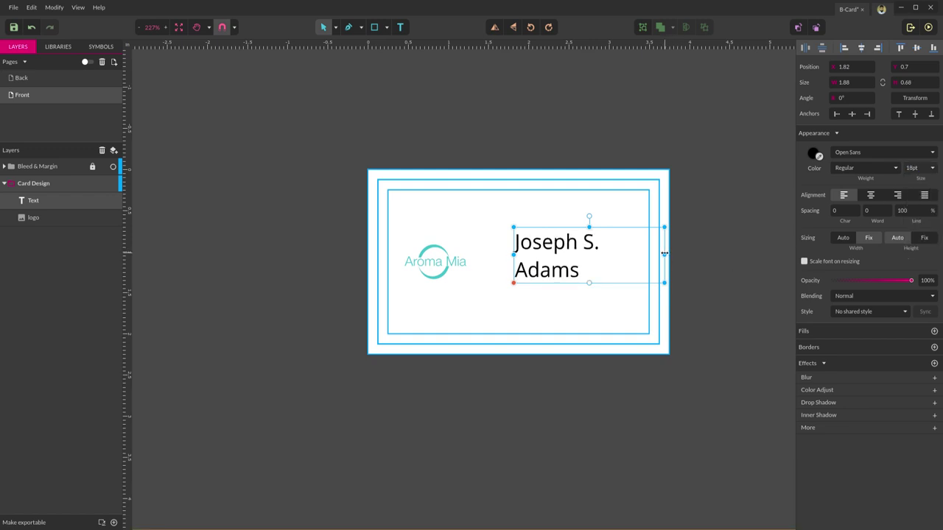
pyautogui.moveTo(664, 254); pyautogui.dragTo(680, 254)
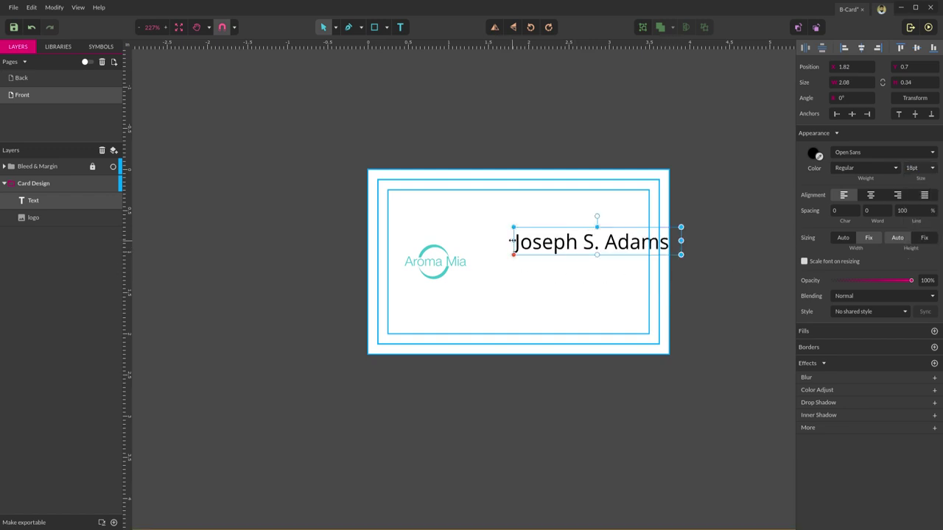
pyautogui.moveTo(511, 240); pyautogui.dragTo(495, 241)
pyautogui.moveTo(573, 249); pyautogui.dragTo(573, 257)
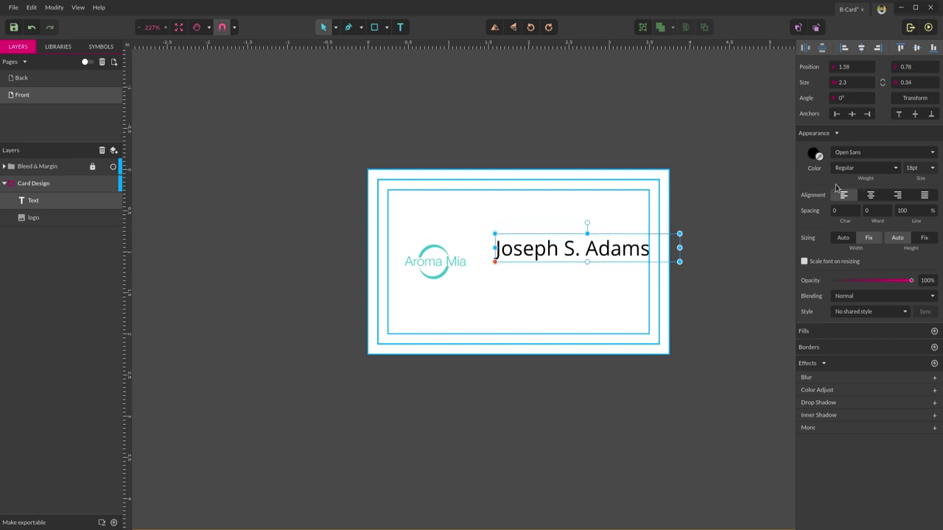
pyautogui.click(912, 169)
pyautogui.write('1')
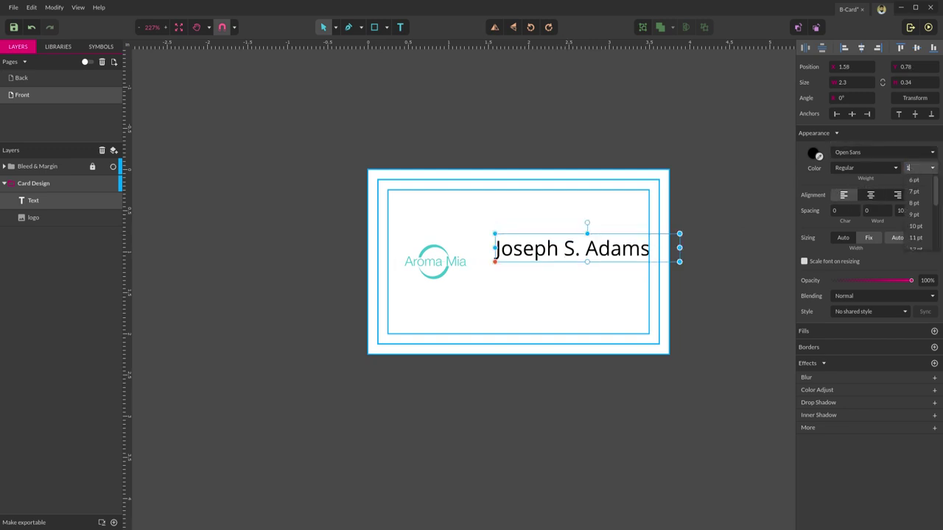
pyautogui.write('4')
pyautogui.press('Return')
pyautogui.click(556, 304)
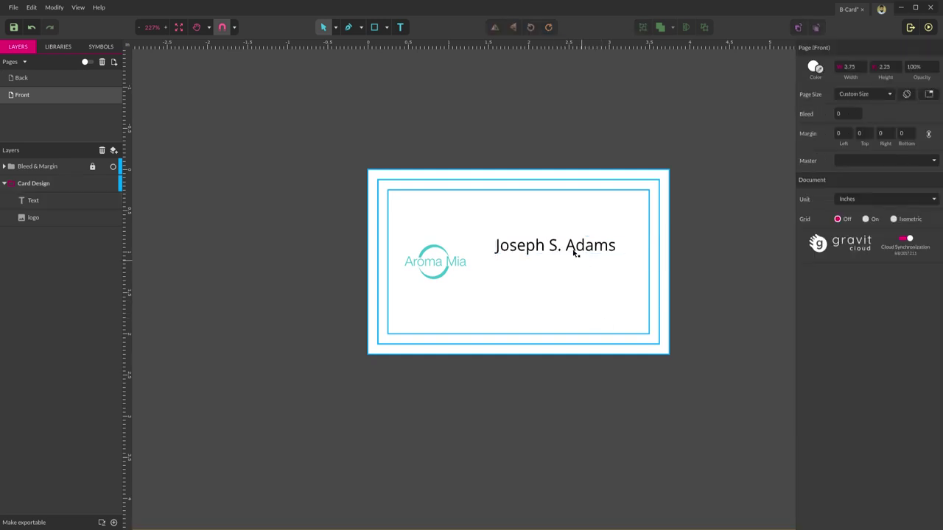
pyautogui.click(593, 258)
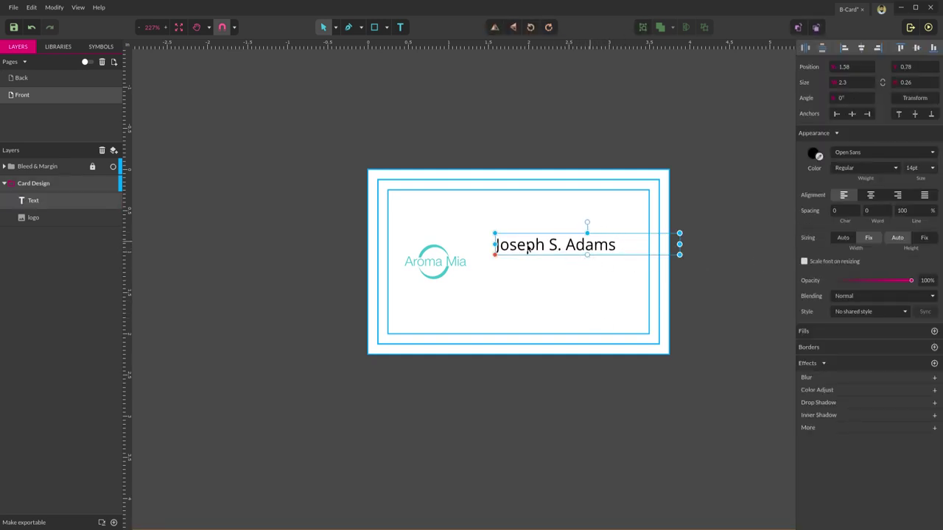
# - Set the name box's Sizing Width to Auto and shift it right until it snaps
pyautogui.click(843, 238)
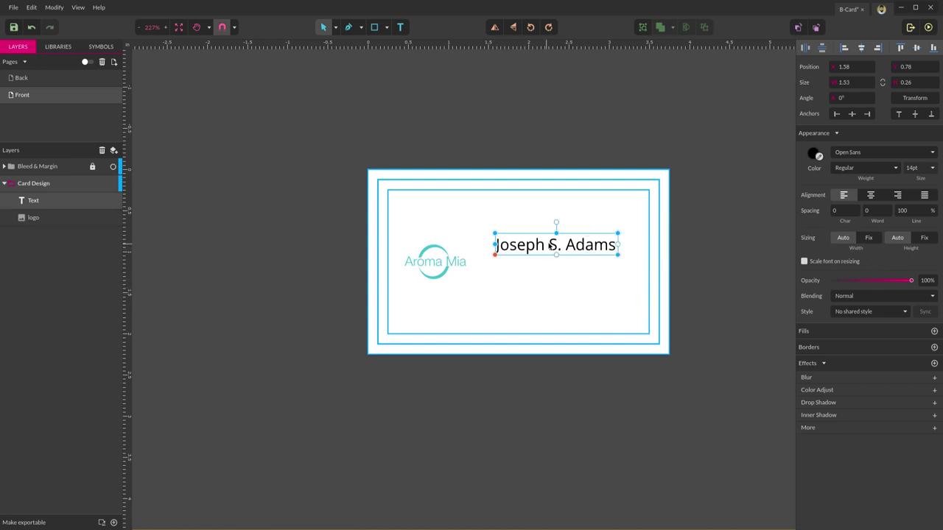
pyautogui.moveTo(548, 251); pyautogui.dragTo(569, 245)
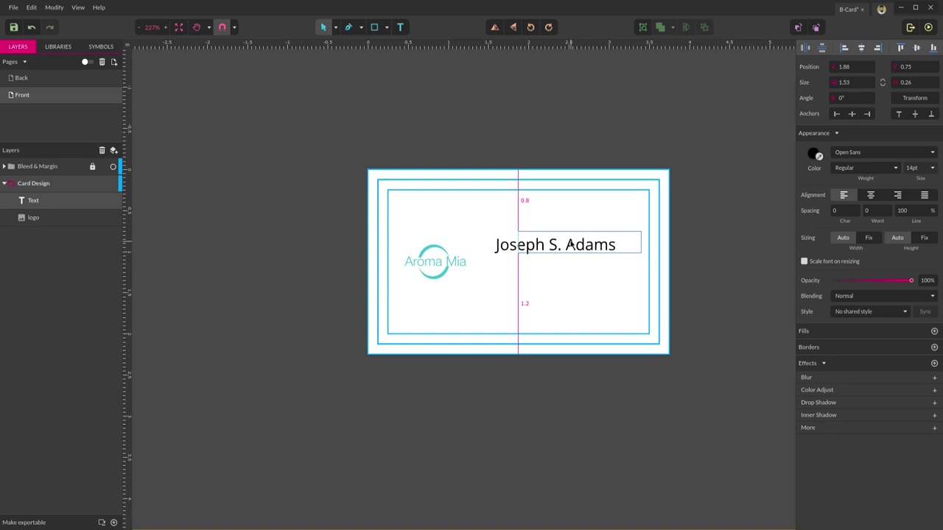
pyautogui.moveTo(569, 245); pyautogui.dragTo(569, 246)
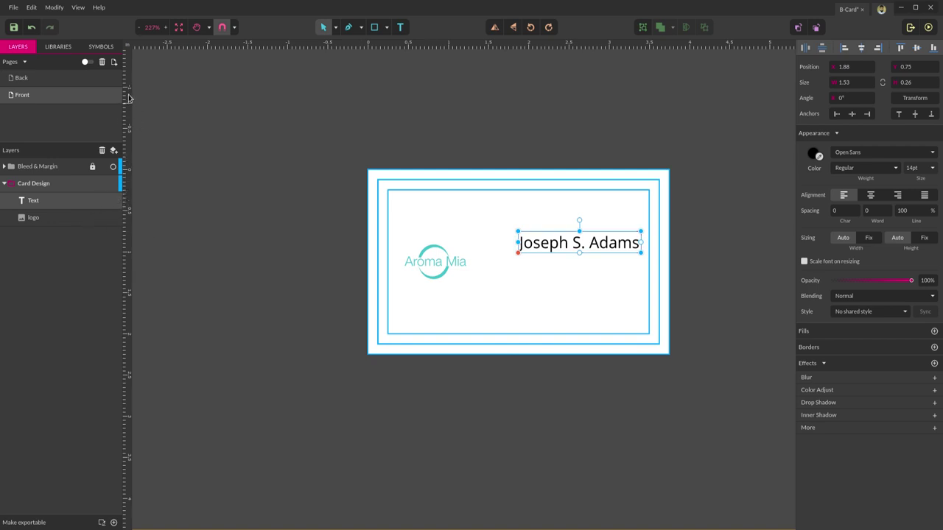
# - Pull a vertical guide from the ruler to the name's left edge at 1.88 inches
pyautogui.moveTo(132, 98); pyautogui.dragTo(519, 120)
pyautogui.click(584, 103)
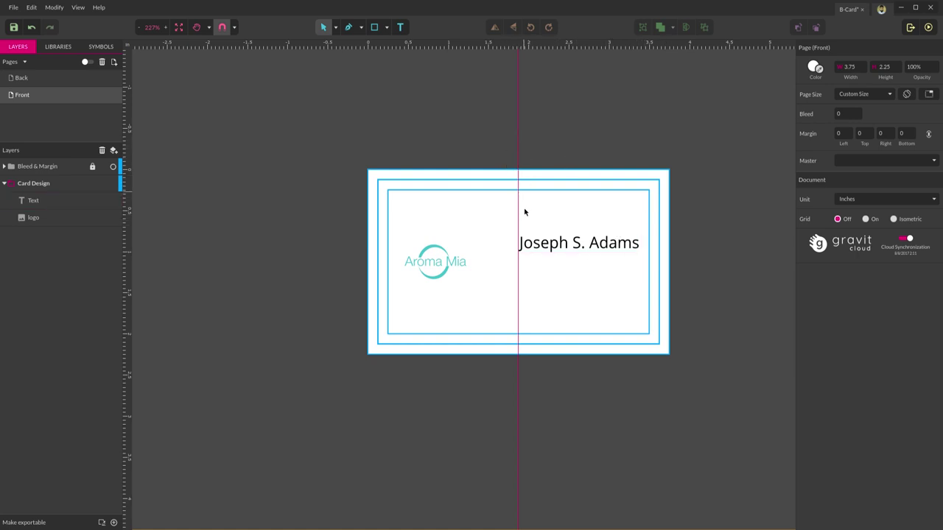
pyautogui.click(583, 249)
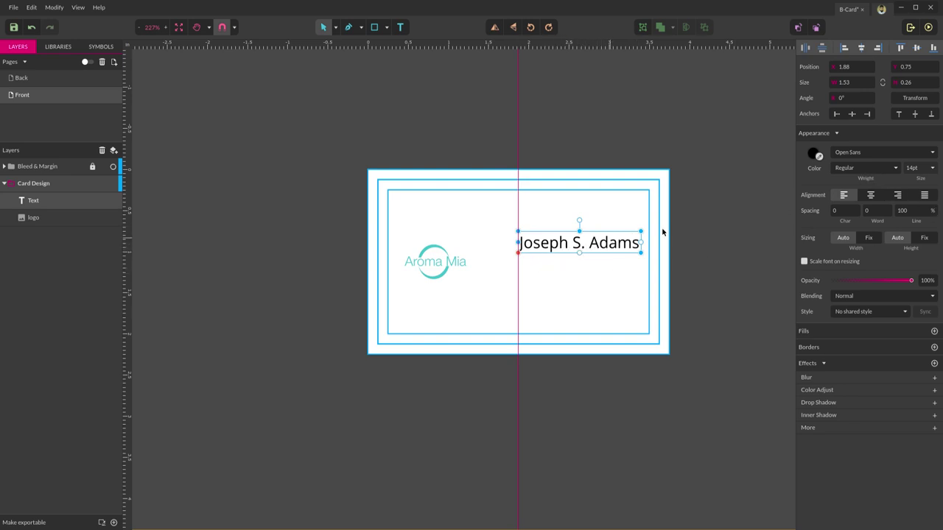
# - Make the name text Bold and nudge it up slightly
pyautogui.click(849, 169)
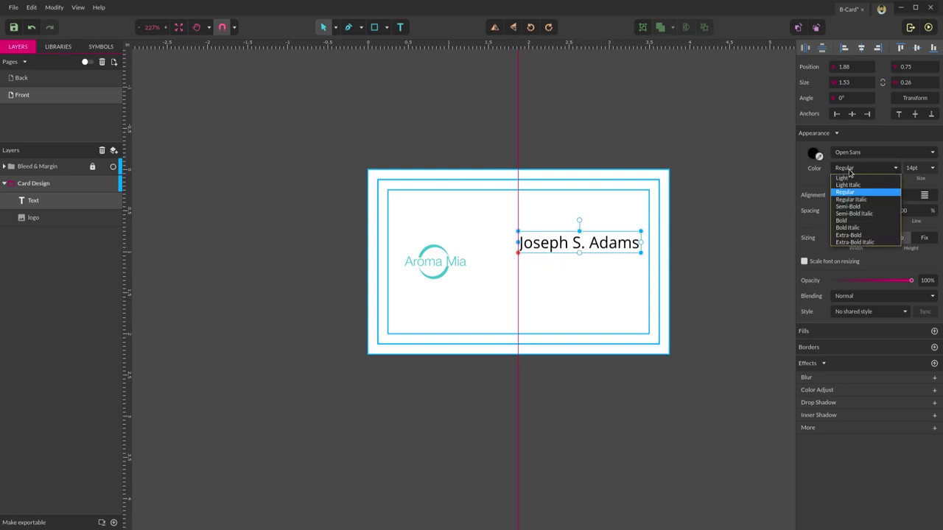
pyautogui.click(847, 213)
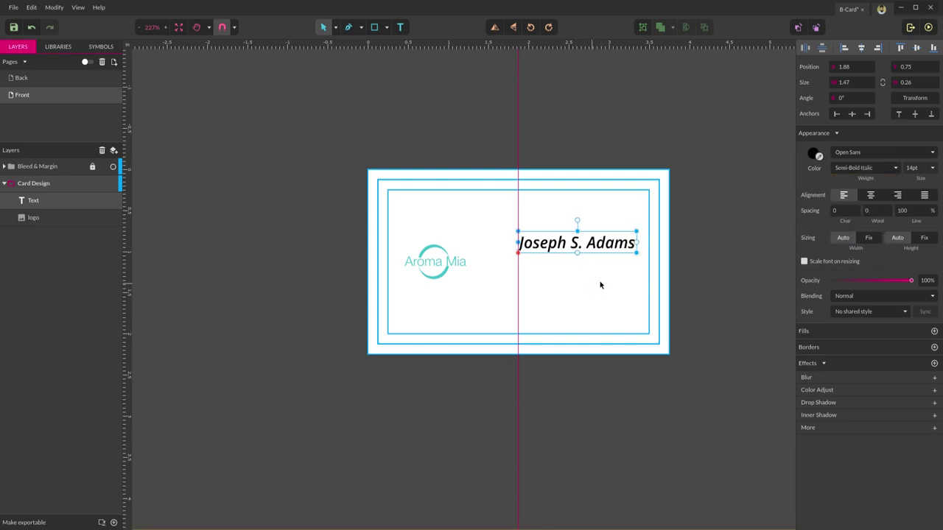
pyautogui.click(854, 170)
pyautogui.click(849, 219)
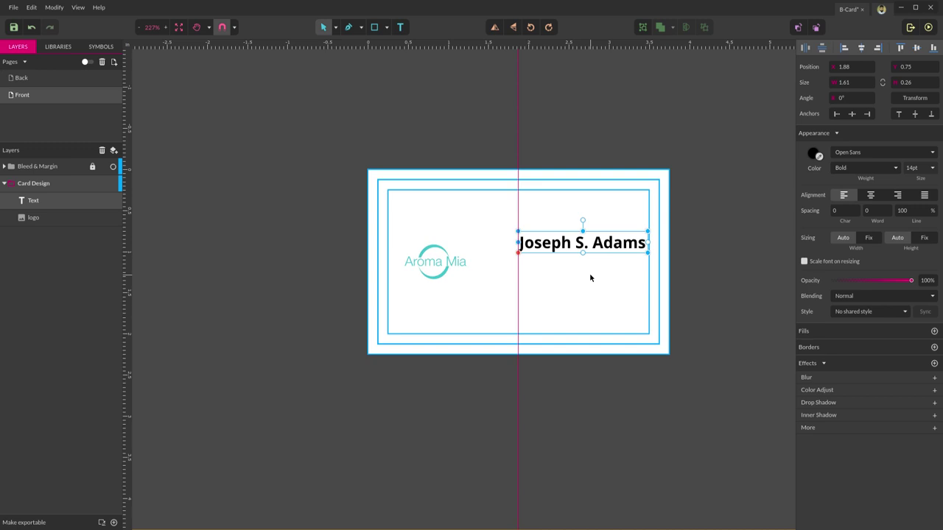
pyautogui.press('Up')
pyautogui.press('Up')
pyautogui.press('Up')
pyautogui.press('Up')
pyautogui.press('Up')
pyautogui.press('Up')
pyautogui.press('Up')
pyautogui.press('Up')
pyautogui.press('Up')
pyautogui.press('Up')
pyautogui.press('Up')
pyautogui.press('Up')
pyautogui.press('Up')
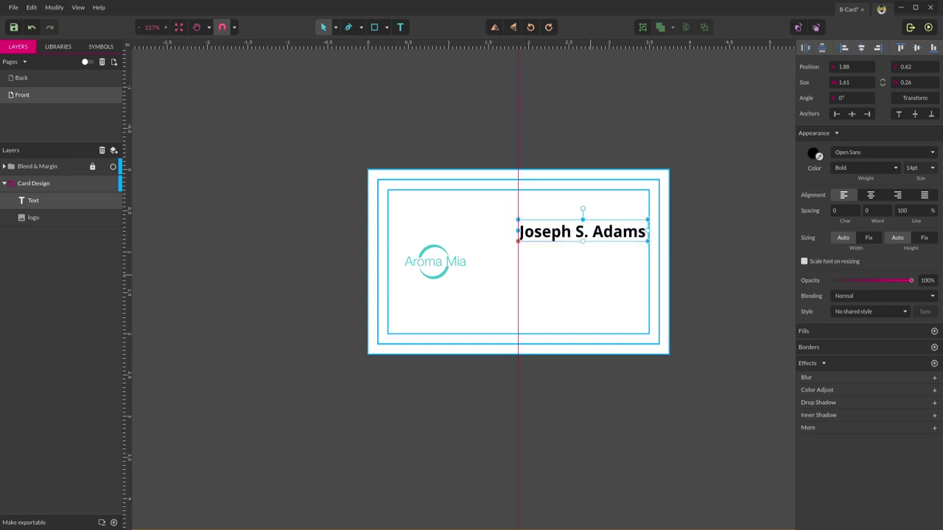
# - Duplicate the name with Ctrl+D and move the copy down below the original
pyautogui.click(670, 254)
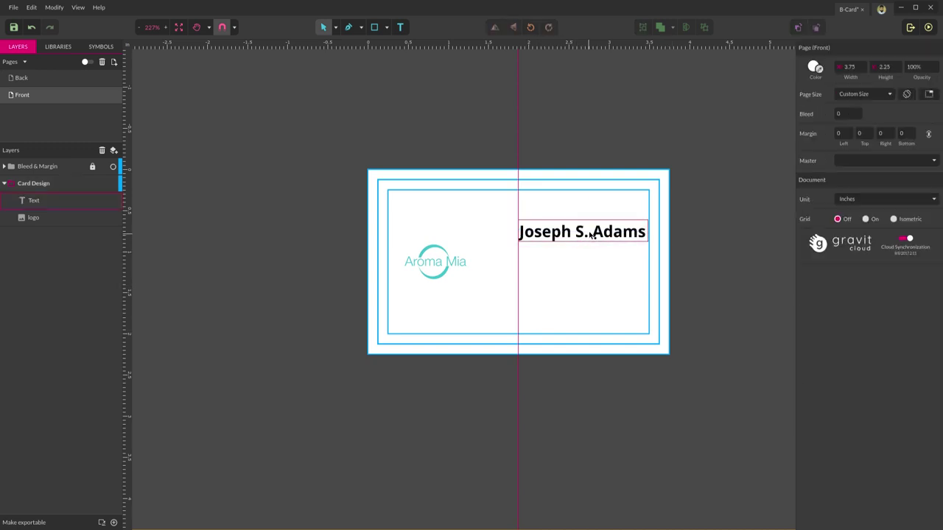
pyautogui.click(593, 233)
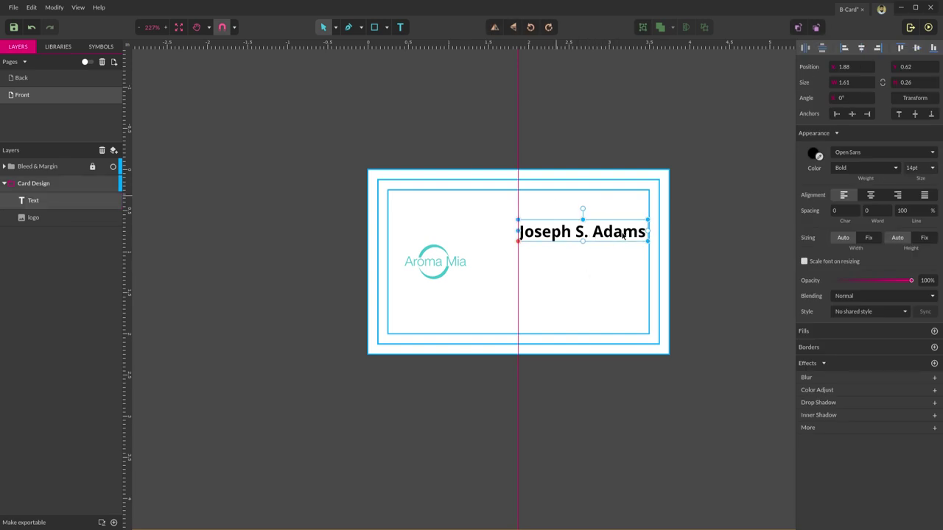
pyautogui.hotkey('ctrl', 'd')
pyautogui.hotkey('shift', 'Down')
pyautogui.hotkey('shift', 'Down')
pyautogui.hotkey('shift', 'Down')
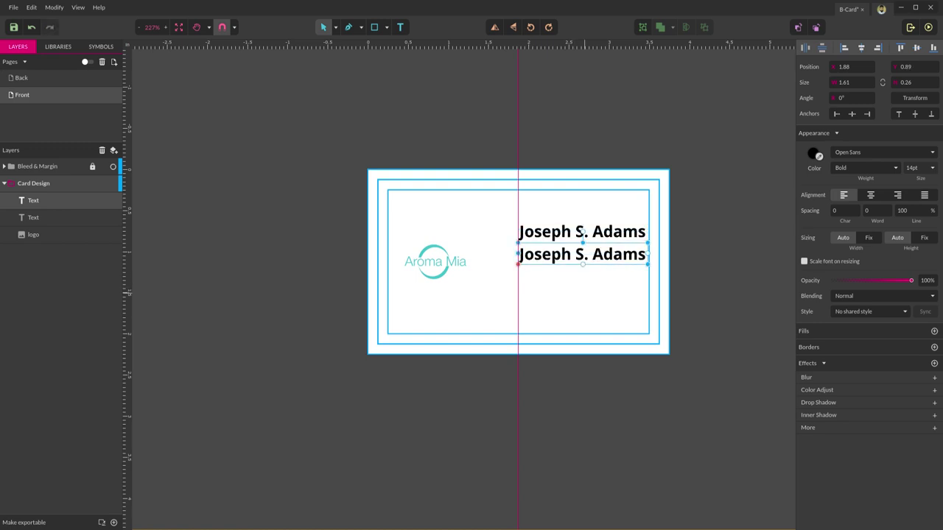
# - Replace the duplicate's text with CEO and set it to Regular weight at 10pt
pyautogui.doubleClick(601, 254)
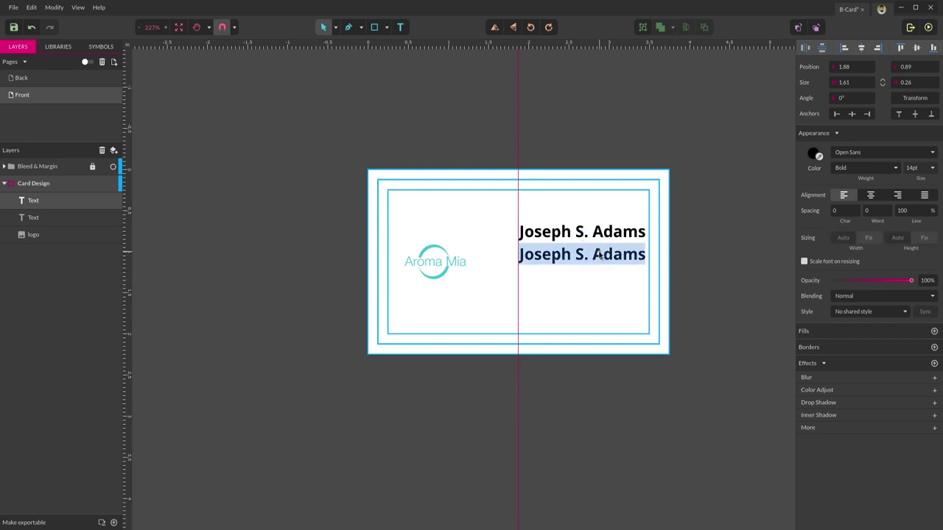
pyautogui.write('CE')
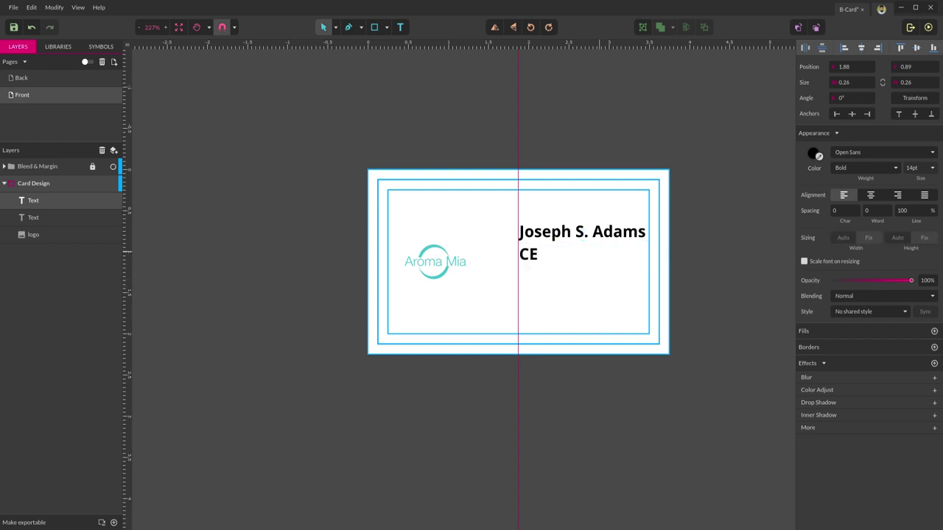
pyautogui.write('O')
pyautogui.press('Escape')
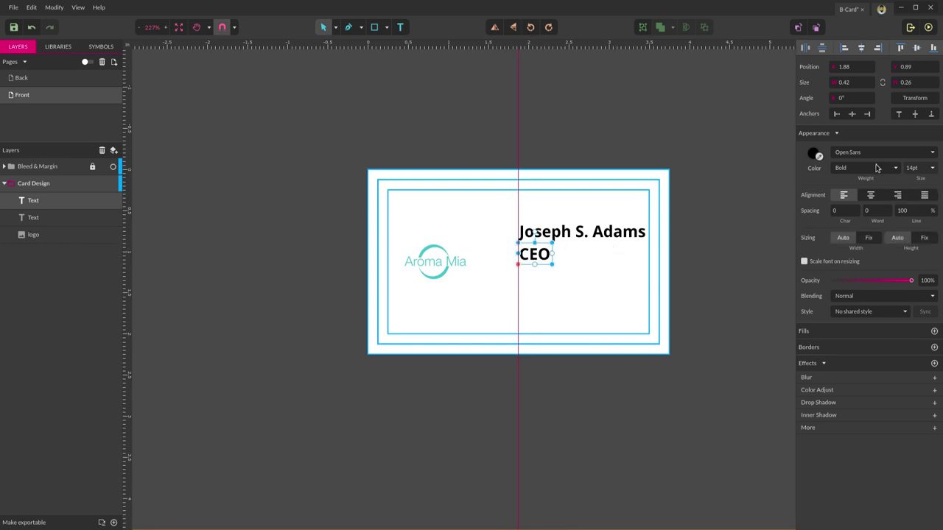
pyautogui.click(877, 168)
pyautogui.click(864, 195)
pyautogui.click(913, 167)
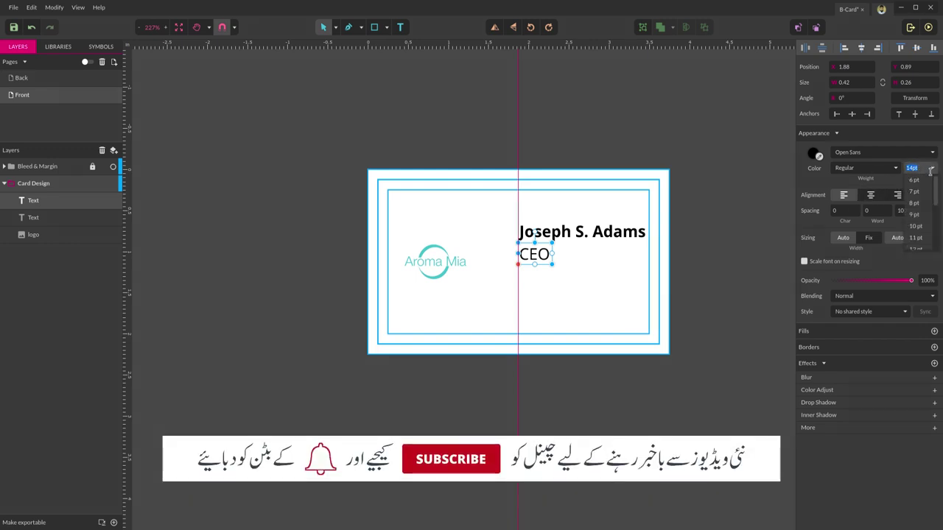
pyautogui.click(915, 227)
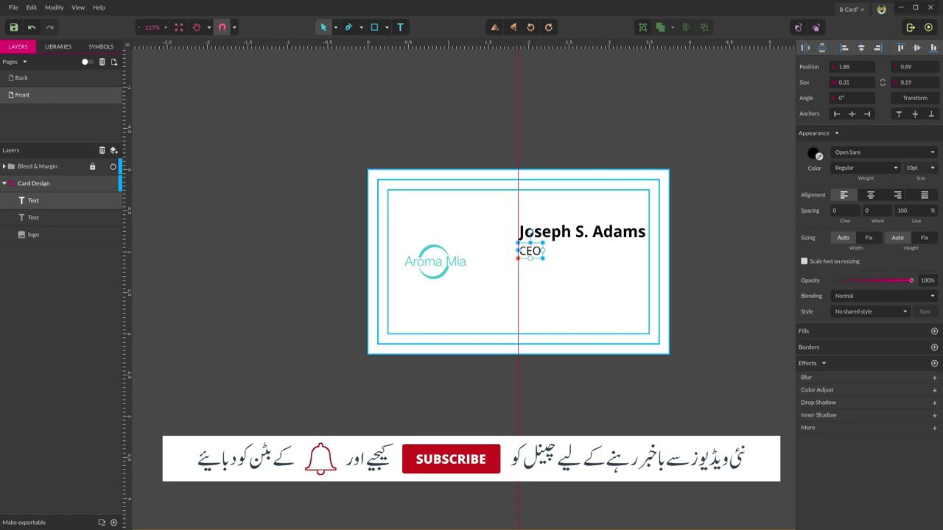
# - Edit the title text to read CEO/Founder
pyautogui.click(604, 285)
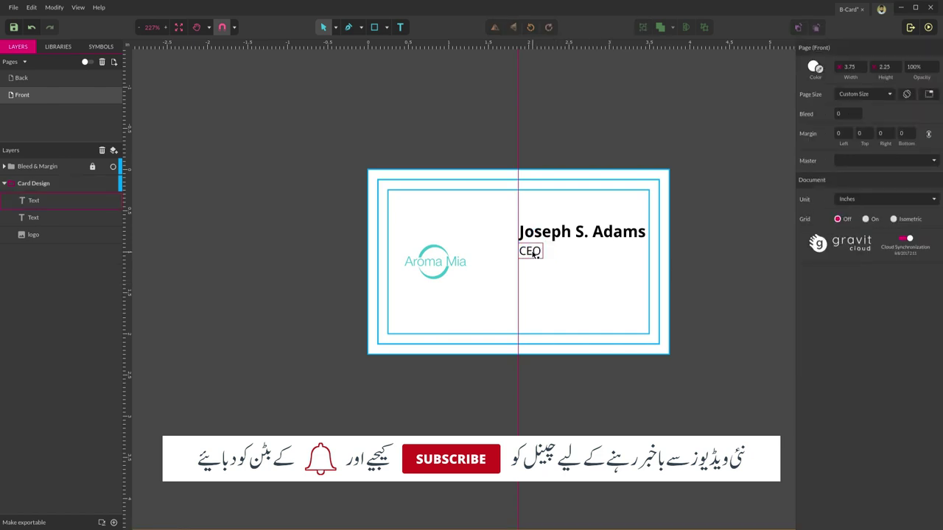
pyautogui.click(530, 252)
pyautogui.click(591, 263)
pyautogui.doubleClick(530, 252)
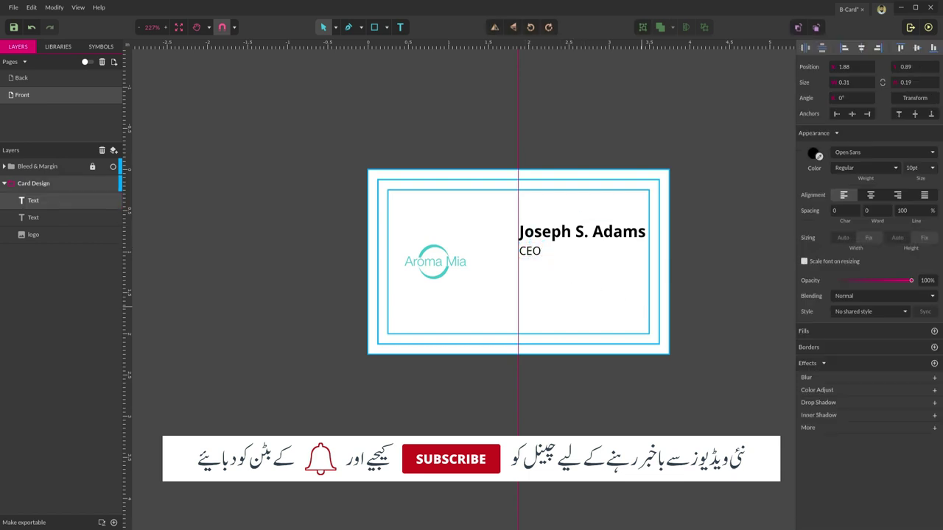
pyautogui.write('/')
pyautogui.press('BackSpace')
pyautogui.press('BackSpace')
pyautogui.write('/Founder')
pyautogui.press('Escape')
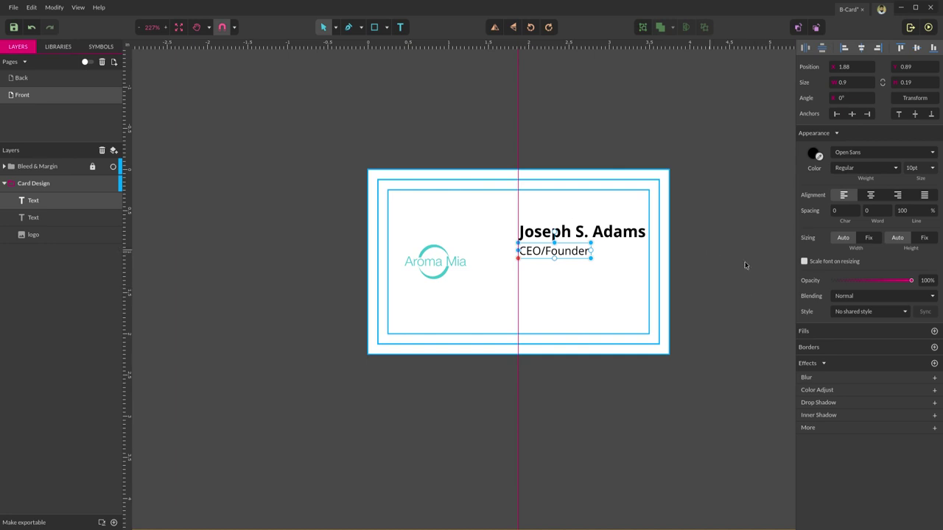
# - Drag-select the name and CEO/Founder lines together, then clear the selection
pyautogui.click(623, 296)
pyautogui.click(548, 254)
pyautogui.click(510, 288)
pyautogui.moveTo(510, 288); pyautogui.dragTo(706, 215)
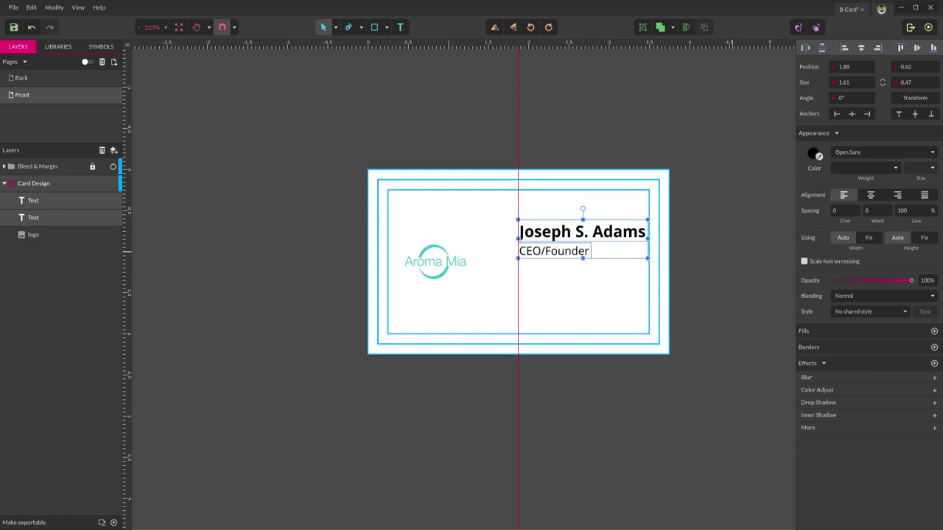
pyautogui.click(708, 173)
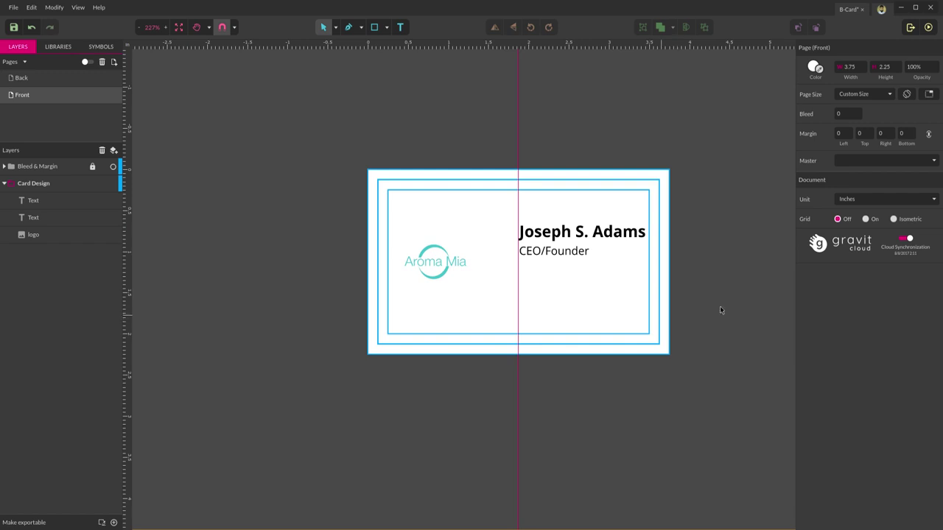
# - Start placing an image from the lnr-icons folder, then bring up the Linearicons page in Chrome
pyautogui.click(12, 9)
pyautogui.moveTo(59, 156)
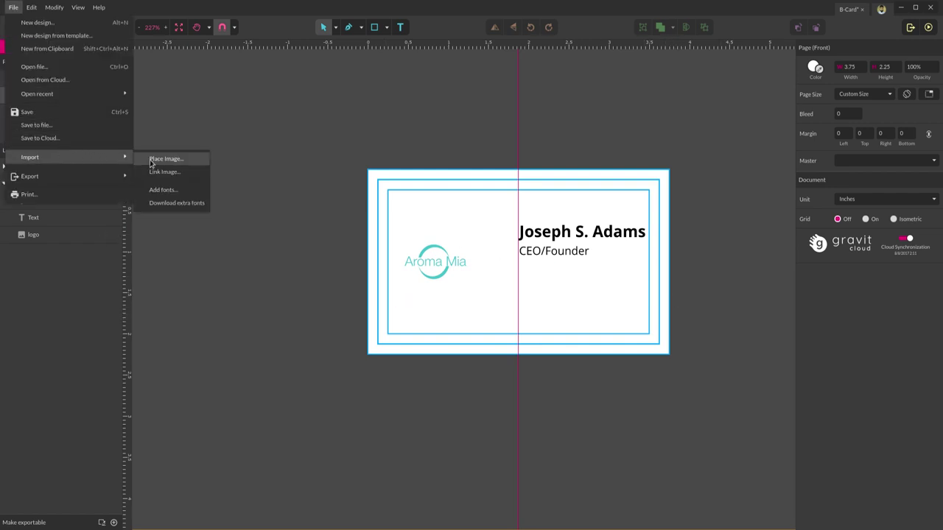
pyautogui.click(151, 161)
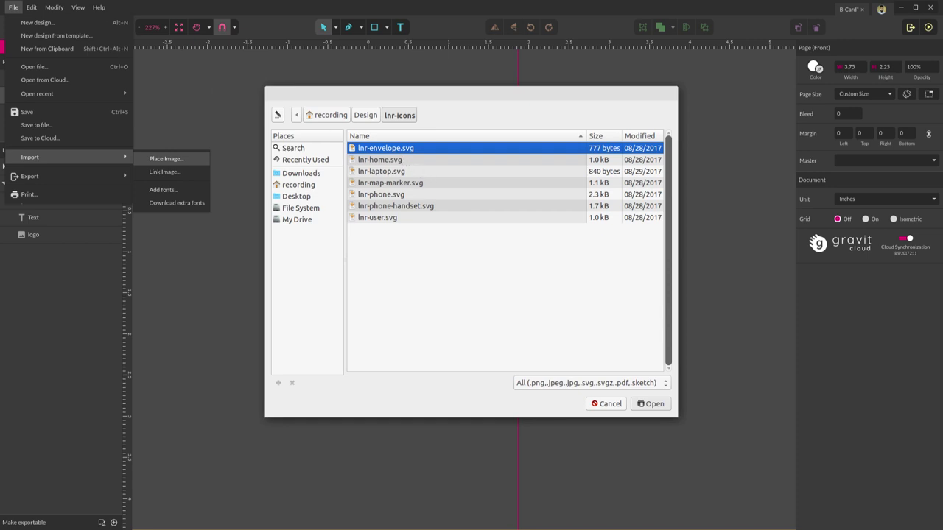
pyautogui.click(103, 7)
pyautogui.click(45, 20)
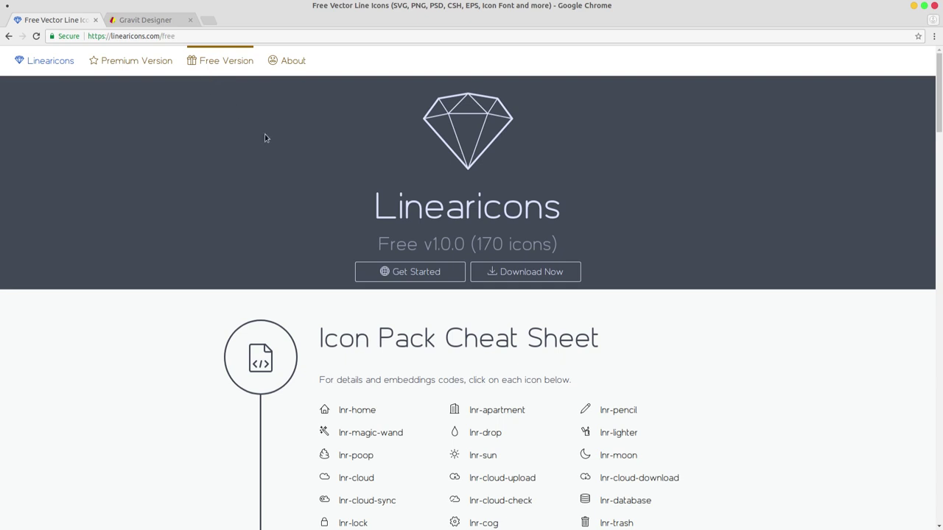
# - Switch from Chrome back to the B-Card Gravit Designer window
pyautogui.click(51, 7)
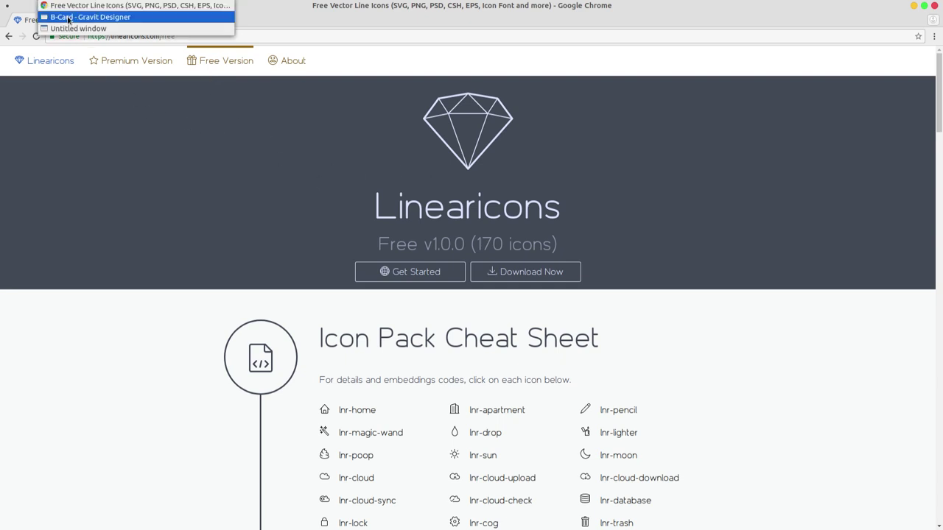
pyautogui.click(68, 15)
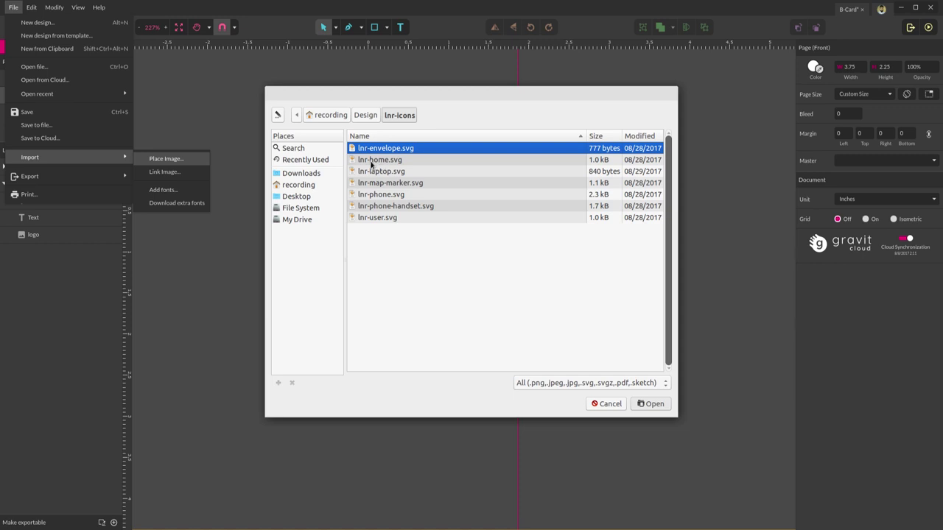
# - Import lnr-envelope.svg and drag it below the CEO/Founder title
pyautogui.click(378, 160)
pyautogui.click(395, 150)
pyautogui.press('Return')
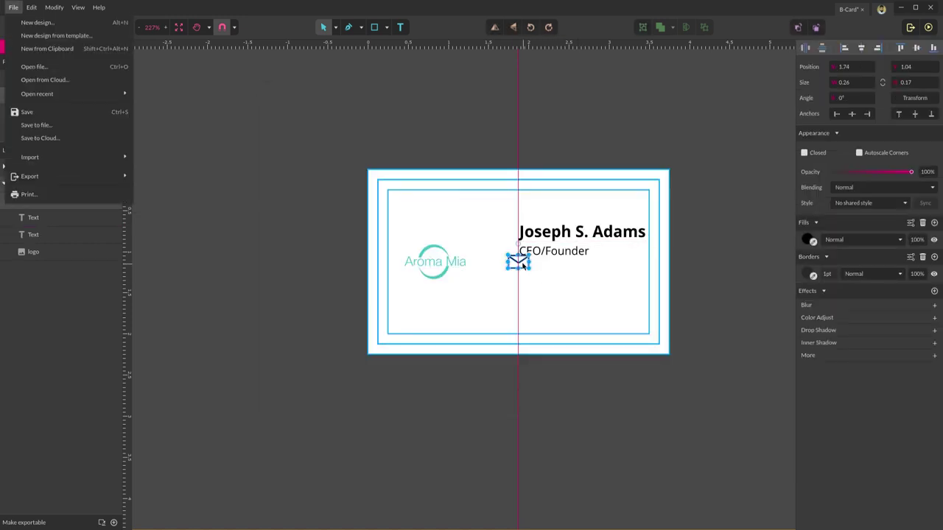
pyautogui.moveTo(523, 266); pyautogui.dragTo(534, 276)
pyautogui.click(565, 274)
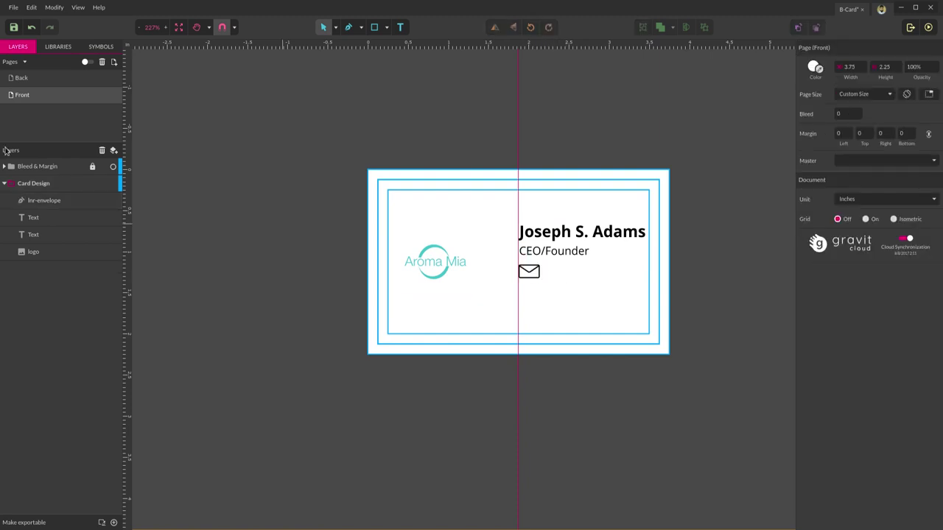
# - Place lnr-home.svg onto the card front
pyautogui.click(13, 7)
pyautogui.moveTo(112, 159)
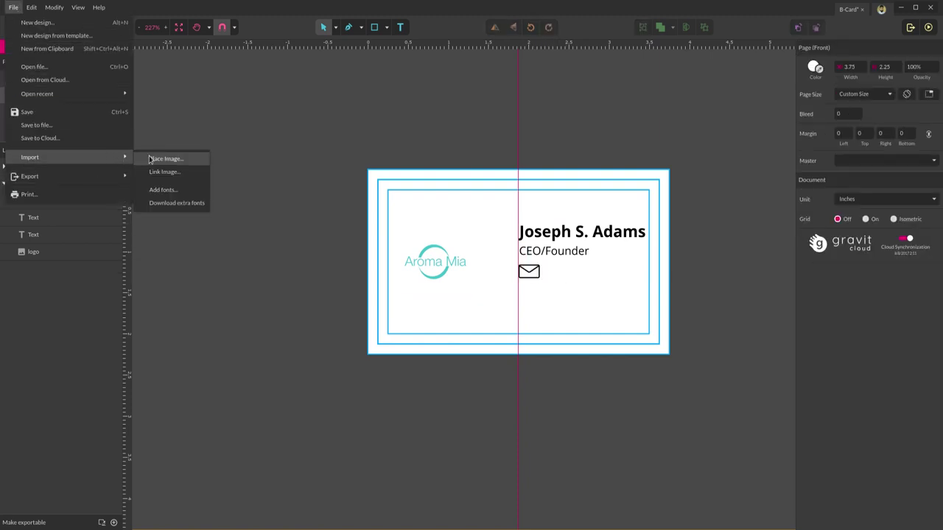
pyautogui.click(155, 159)
pyautogui.doubleClick(384, 159)
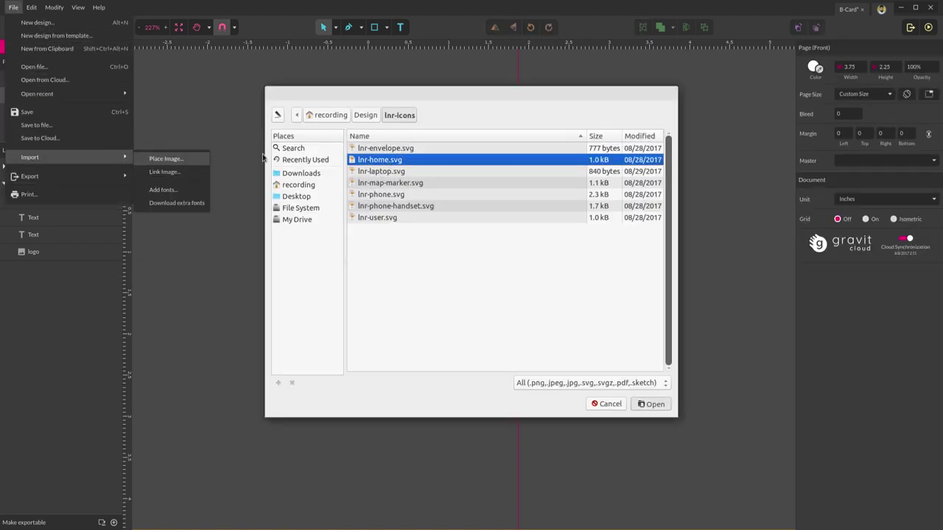
# - Import lnr-phone.svg and move it lower on the card
pyautogui.click(13, 7)
pyautogui.moveTo(103, 159)
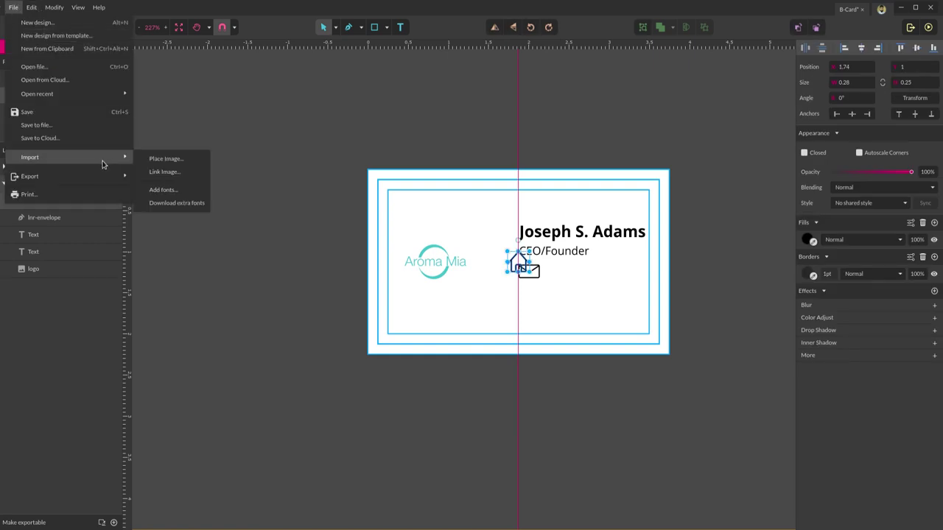
pyautogui.click(155, 159)
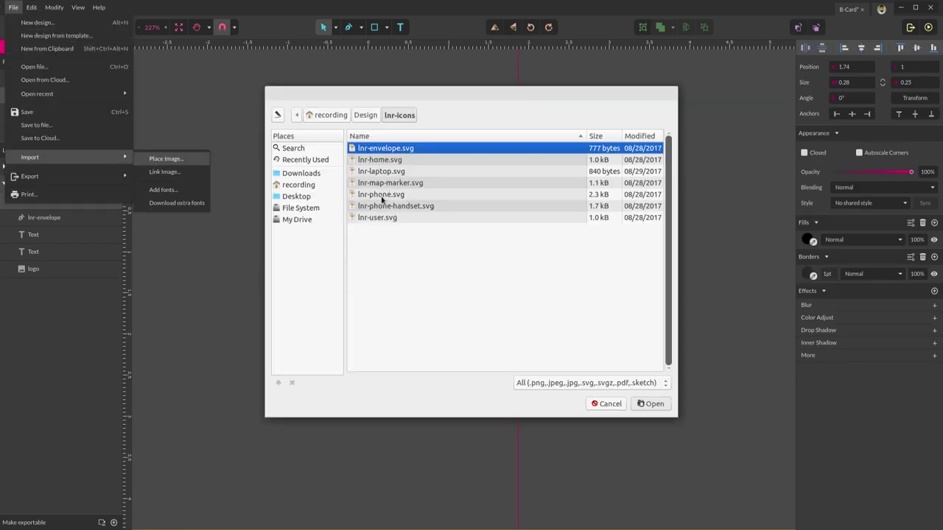
pyautogui.click(384, 196)
pyautogui.press('Return')
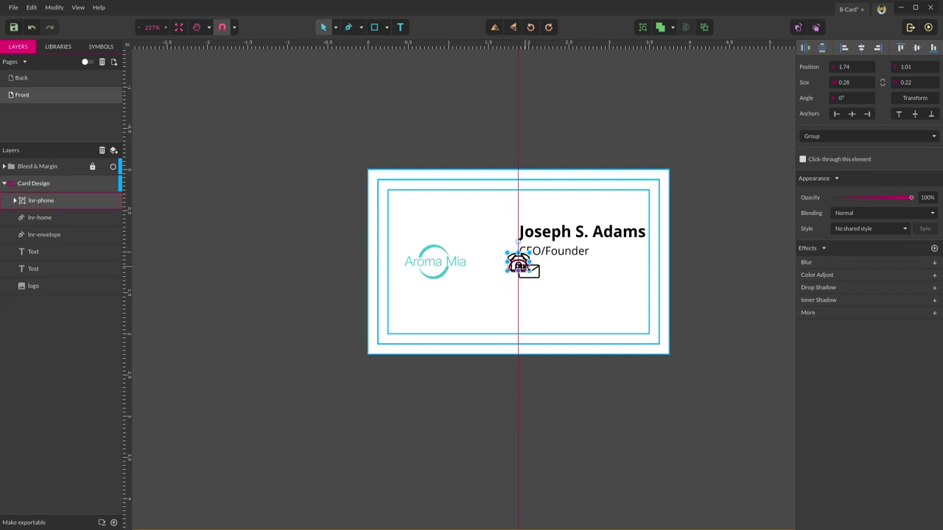
pyautogui.moveTo(519, 263); pyautogui.dragTo(530, 315)
pyautogui.click(578, 342)
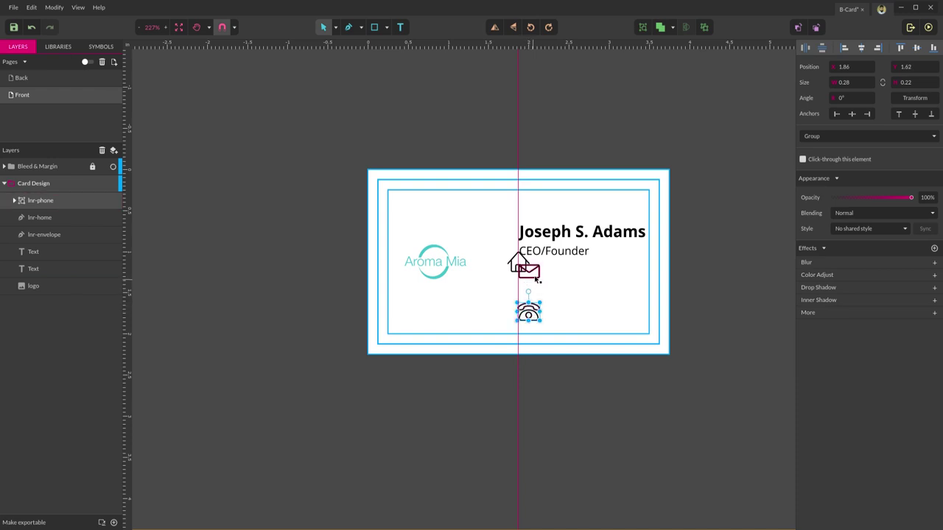
# - Drag the envelope and home icons down into a column beneath CEO/Founder
pyautogui.moveTo(537, 279); pyautogui.dragTo(536, 296)
pyautogui.click(521, 263)
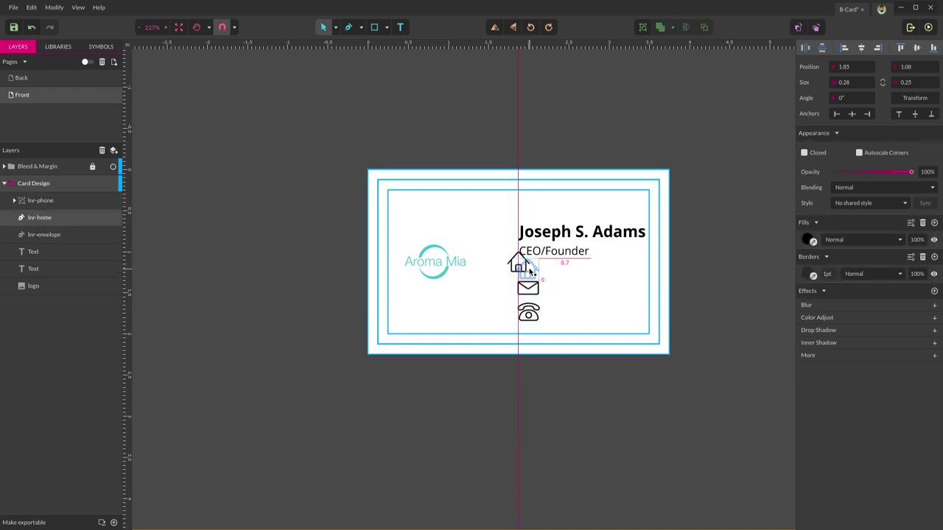
pyautogui.moveTo(521, 263); pyautogui.dragTo(531, 297)
pyautogui.click(529, 293)
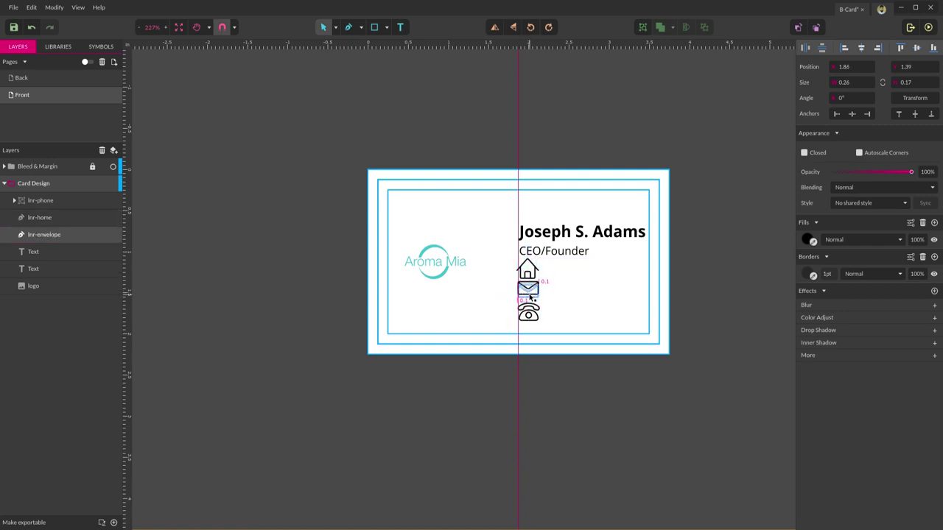
pyautogui.click(545, 296)
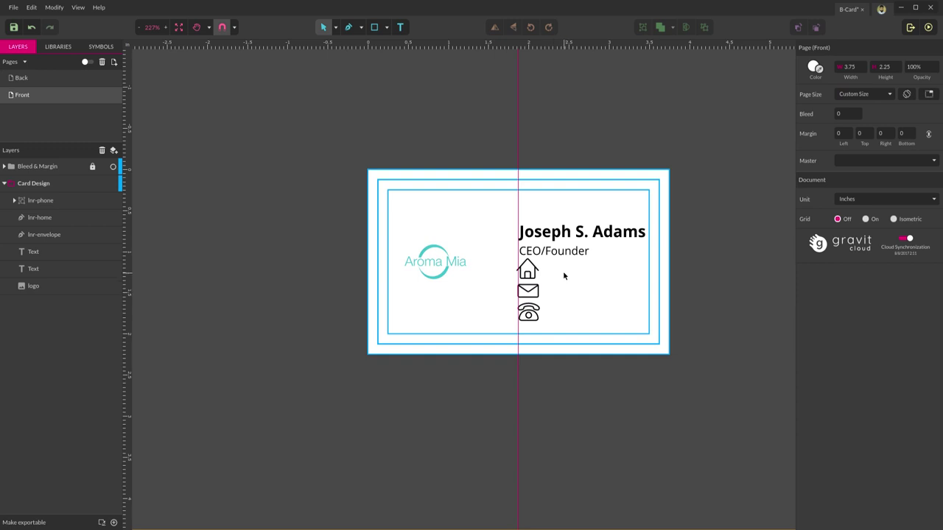
# - Shrink all three icons to 0.15 inches wide and nudge the phone icon lower
pyautogui.moveTo(554, 259); pyautogui.dragTo(531, 279)
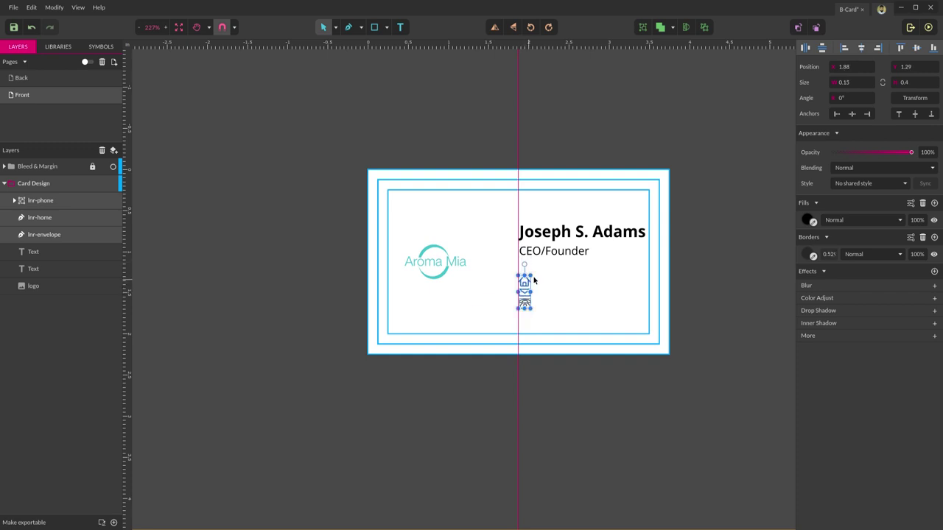
pyautogui.click(549, 280)
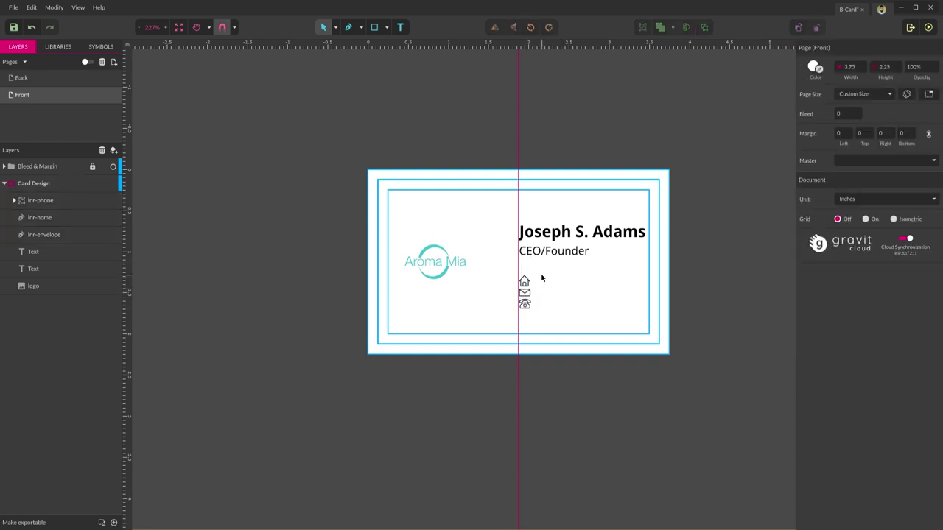
pyautogui.click(524, 304)
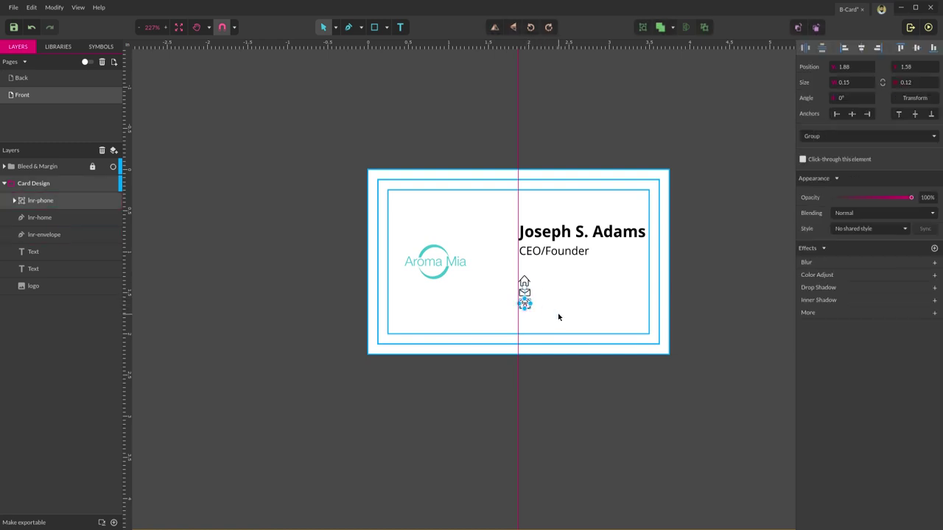
pyautogui.hotkey('shift', 'Down')
pyautogui.click(570, 288)
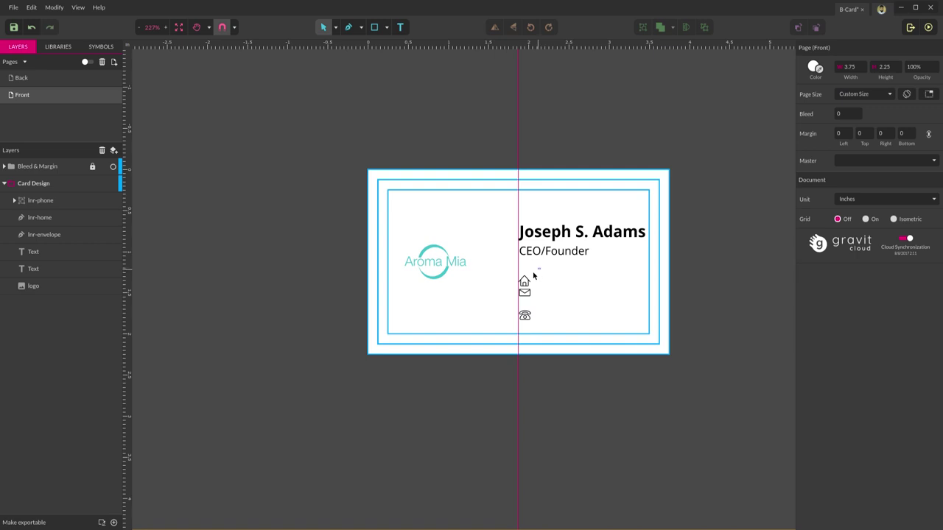
pyautogui.moveTo(542, 266); pyautogui.dragTo(507, 336)
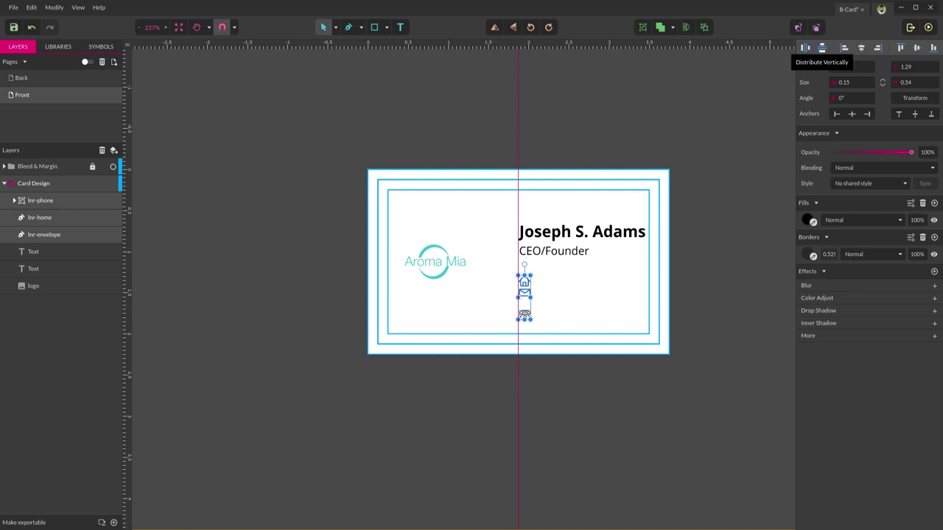
# - Distribute the three icons vertically and nudge the column into place
pyautogui.click(822, 48)
pyautogui.click(604, 289)
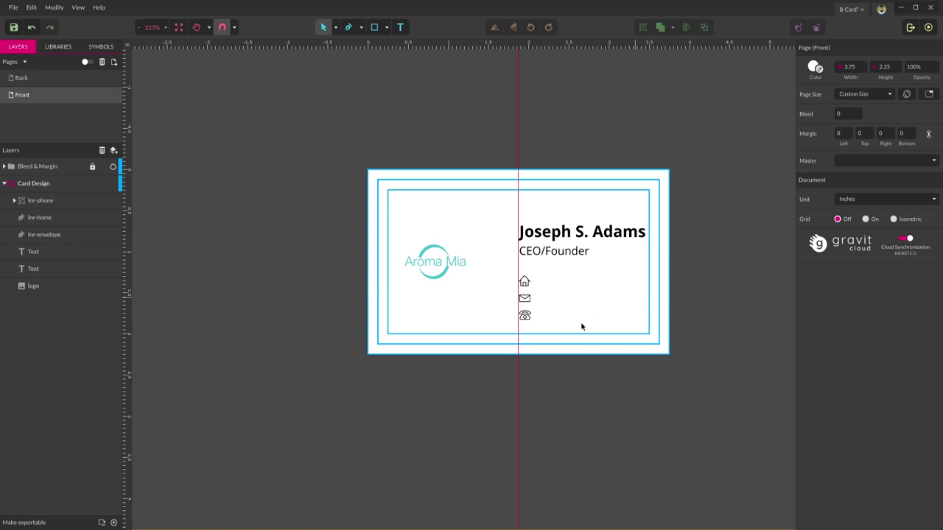
pyautogui.moveTo(548, 273); pyautogui.dragTo(500, 341)
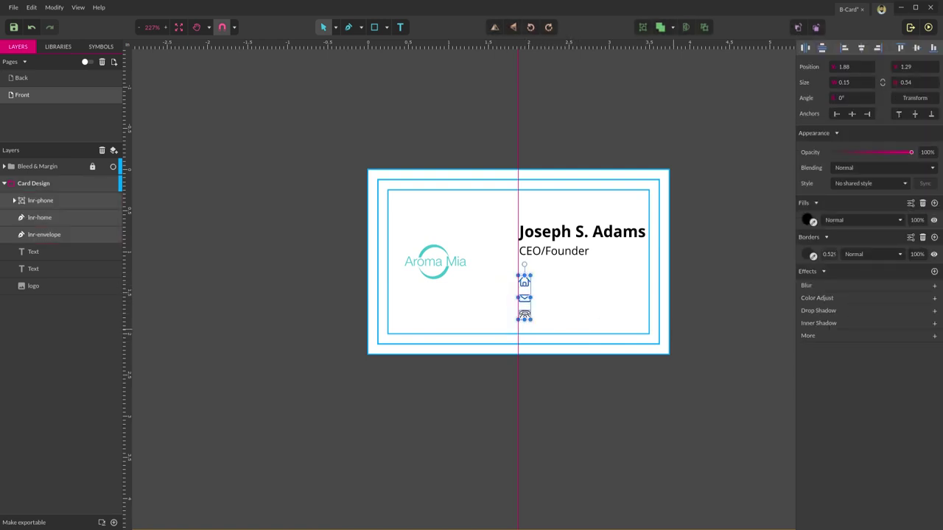
pyautogui.hotkey('shift', 'Down')
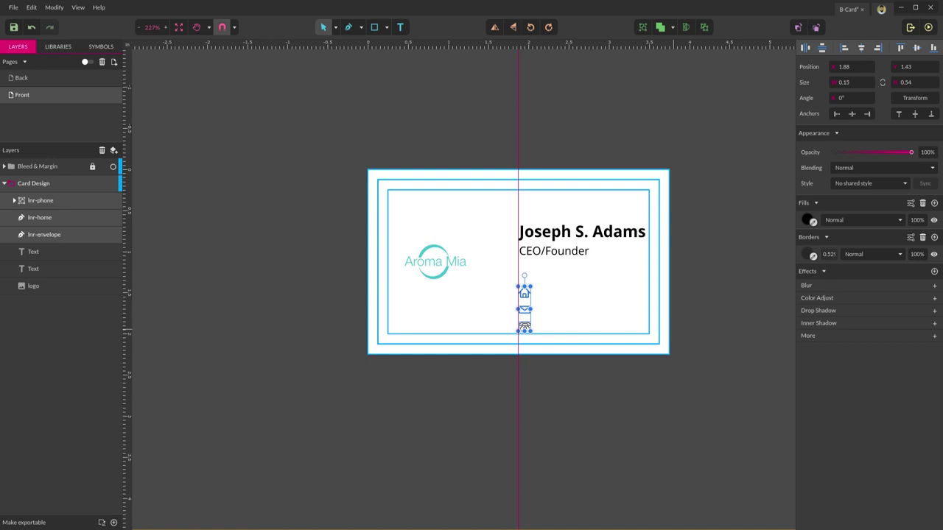
pyautogui.press('Up')
pyautogui.press('Up')
pyautogui.press('Up')
pyautogui.press('Up')
pyautogui.press('Up')
pyautogui.press('Up')
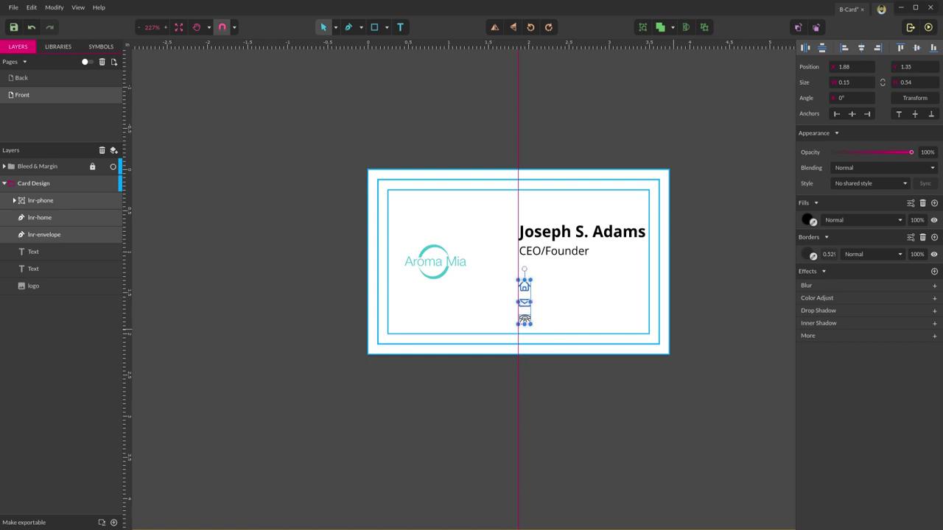
pyautogui.press('Up')
pyautogui.press('Up')
# - Add a new text box beside the envelope icon
pyautogui.click(692, 291)
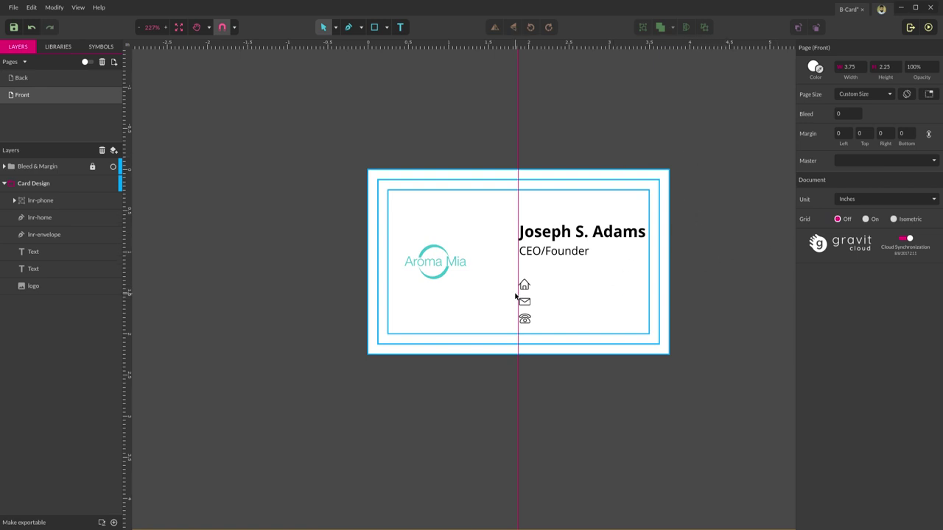
pyautogui.click(400, 27)
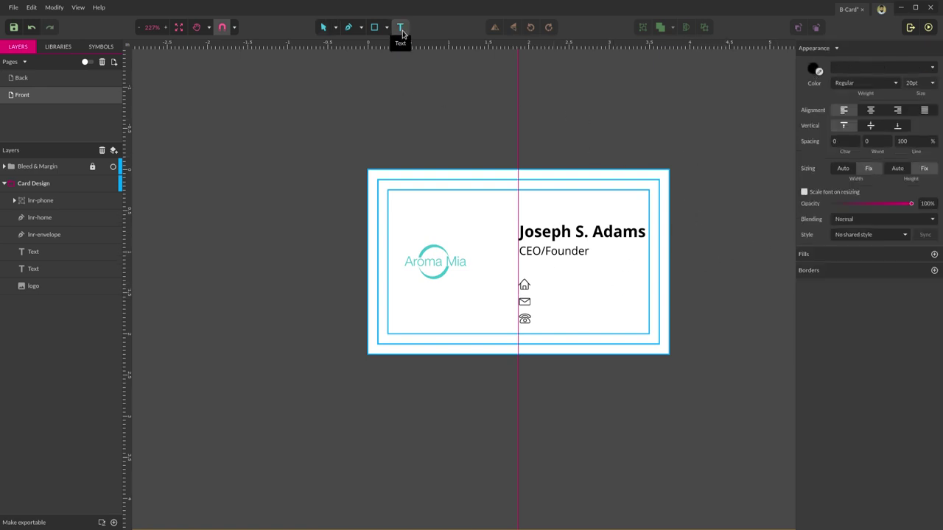
pyautogui.click(538, 285)
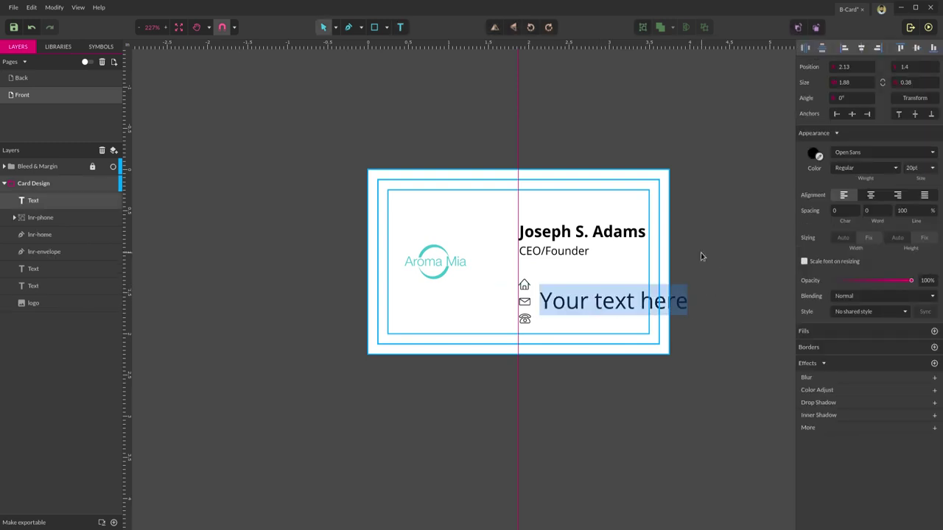
pyautogui.write('www.a')
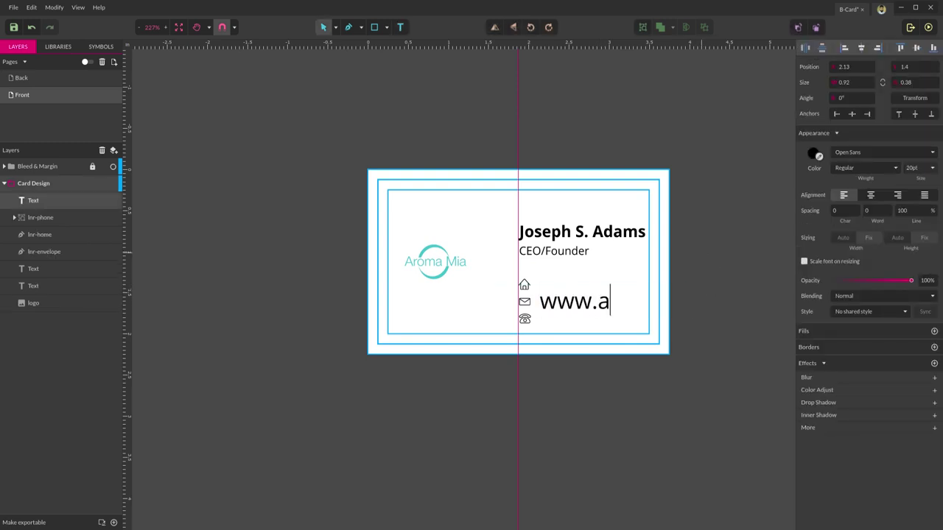
pyautogui.write('romami')
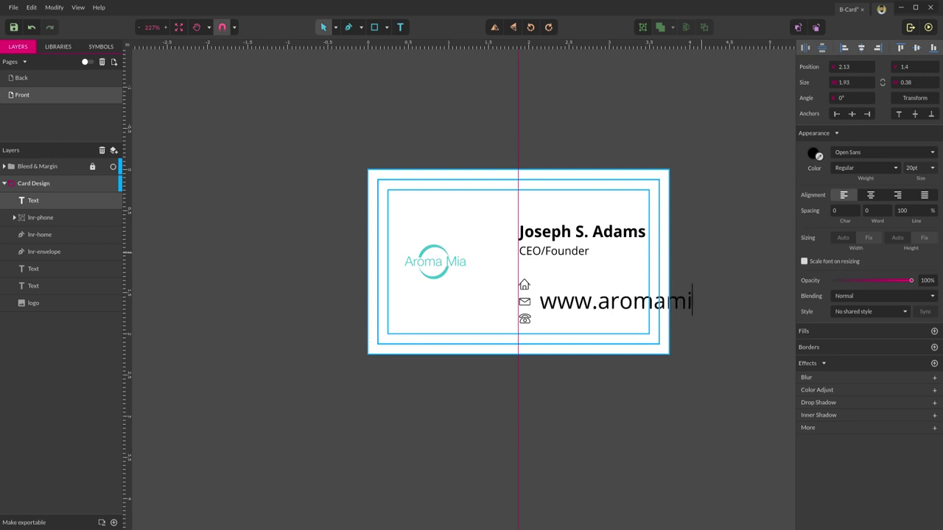
pyautogui.write('a.com')
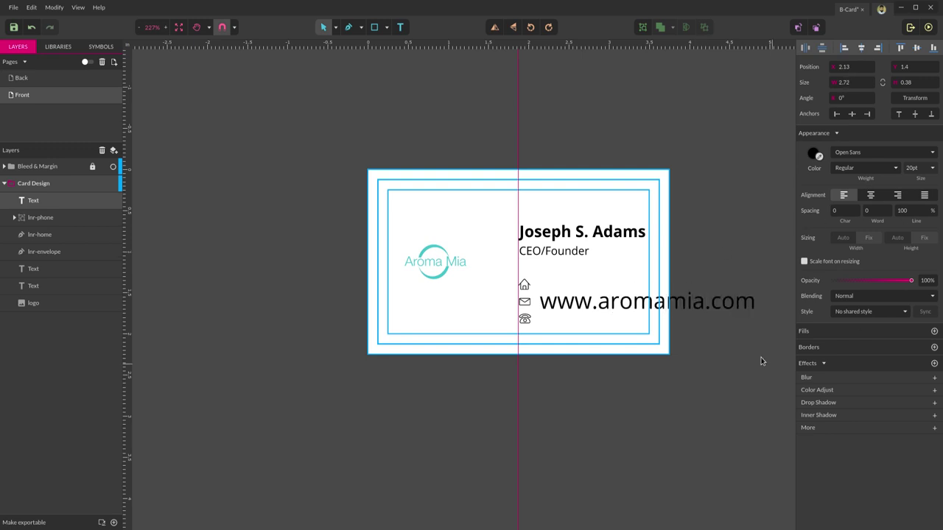
pyautogui.press('Escape')
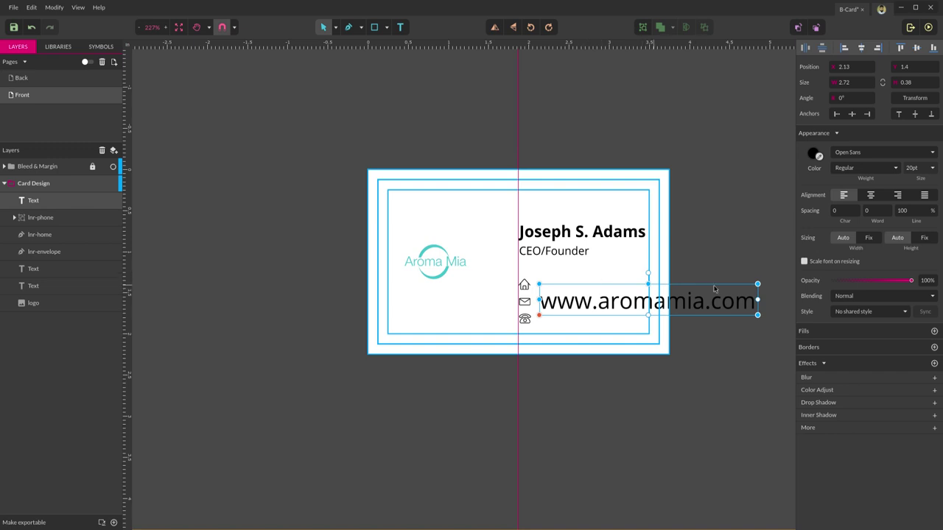
pyautogui.click(912, 167)
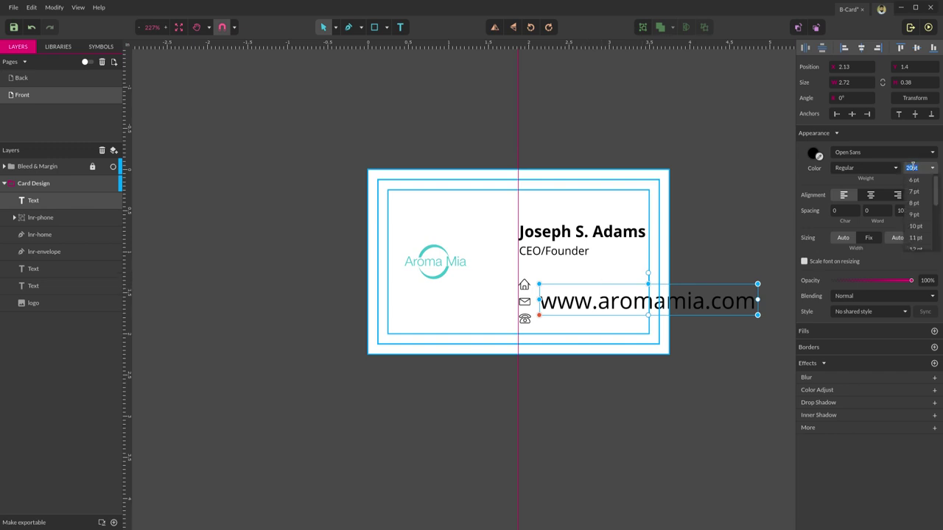
pyautogui.write('8')
pyautogui.press('Return')
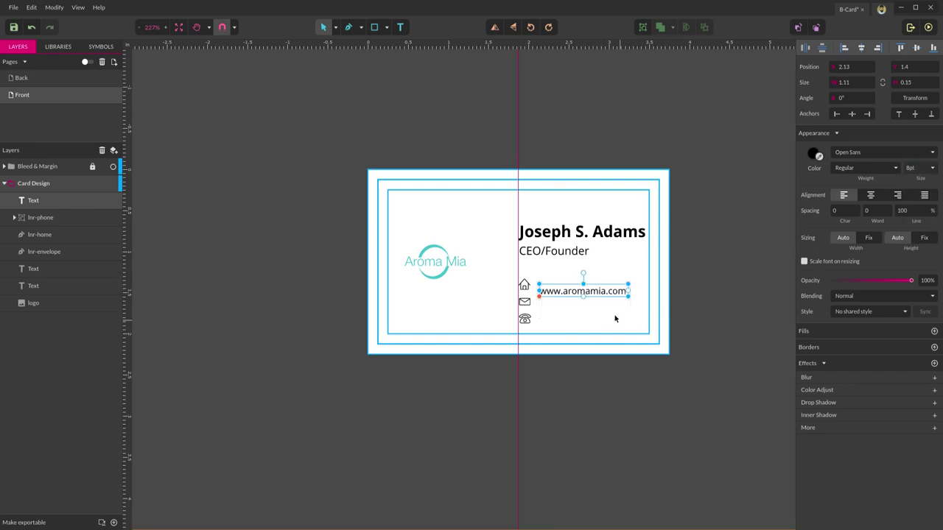
pyautogui.click(616, 318)
# - Move the web address beside the home icon and put a copy beside the envelope
pyautogui.moveTo(591, 294); pyautogui.dragTo(583, 298)
pyautogui.hotkey('ctrl', 'd')
pyautogui.press('Down')
pyautogui.press('Down')
pyautogui.press('Down')
pyautogui.press('Down')
pyautogui.press('Down')
pyautogui.press('Down')
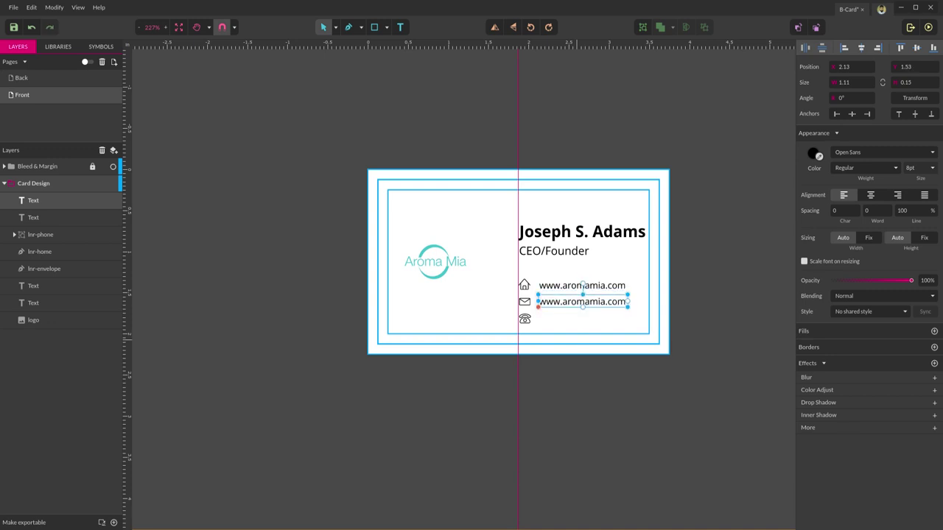
# - Replace the copied text beside the envelope icon with the contact's e-mail address
pyautogui.press('Down')
pyautogui.press('Up')
pyautogui.doubleClick(598, 303)
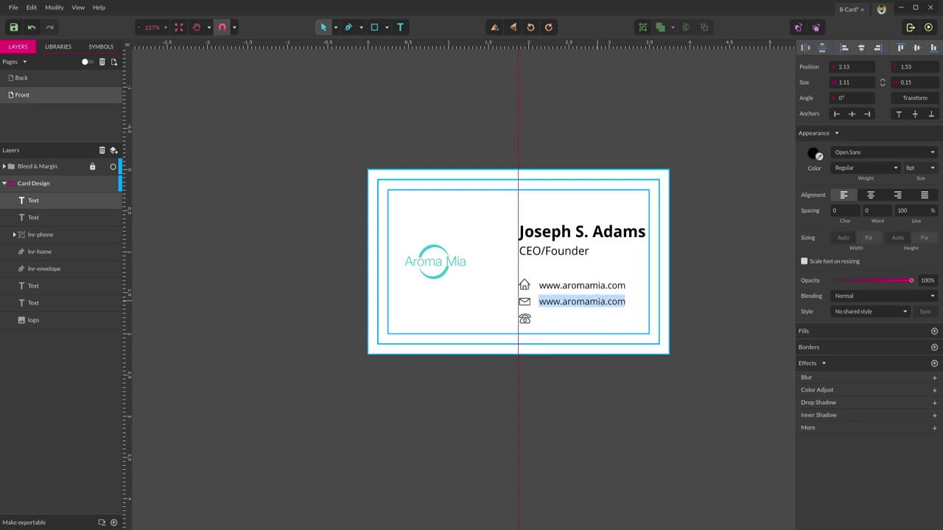
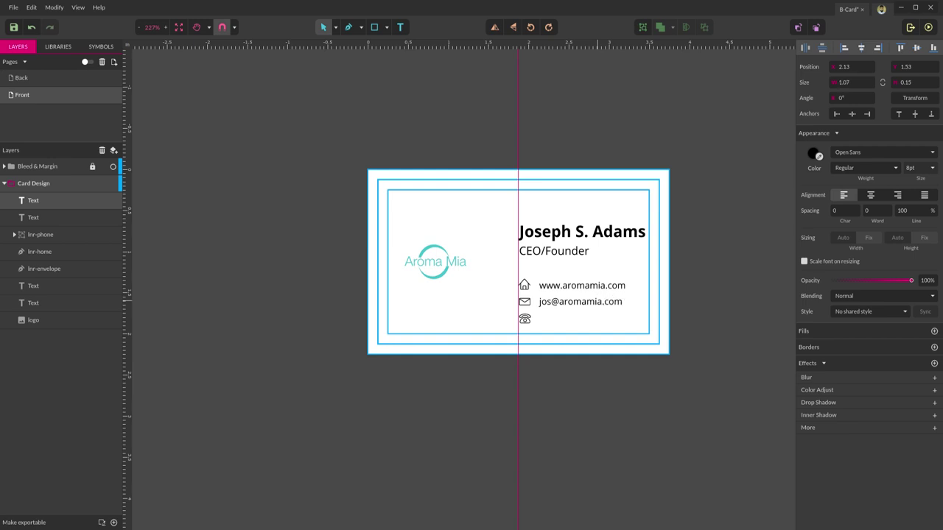
pyautogui.press('Escape')
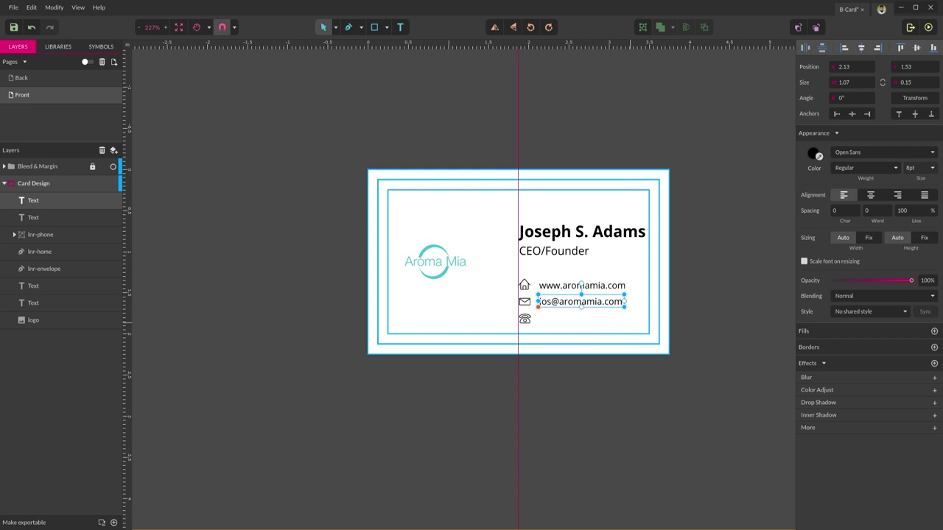
# - Duplicate the e-mail line beside the phone icon and change it to the contact's phone number
pyautogui.hotkey('ctrl', 'd')
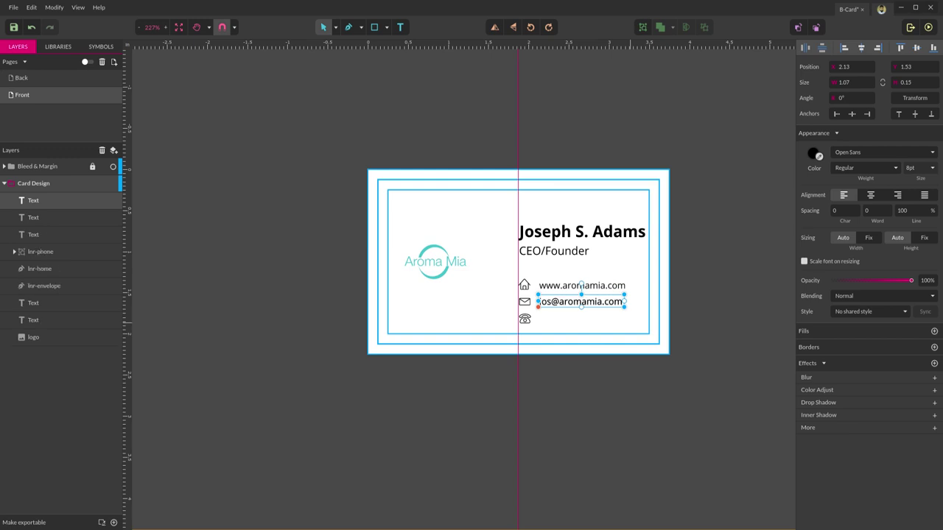
pyautogui.hotkey('shift', 'Down')
pyautogui.press('Down')
pyautogui.press('Down')
pyautogui.press('Down')
pyautogui.press('Down')
pyautogui.press('Down')
pyautogui.press('Down')
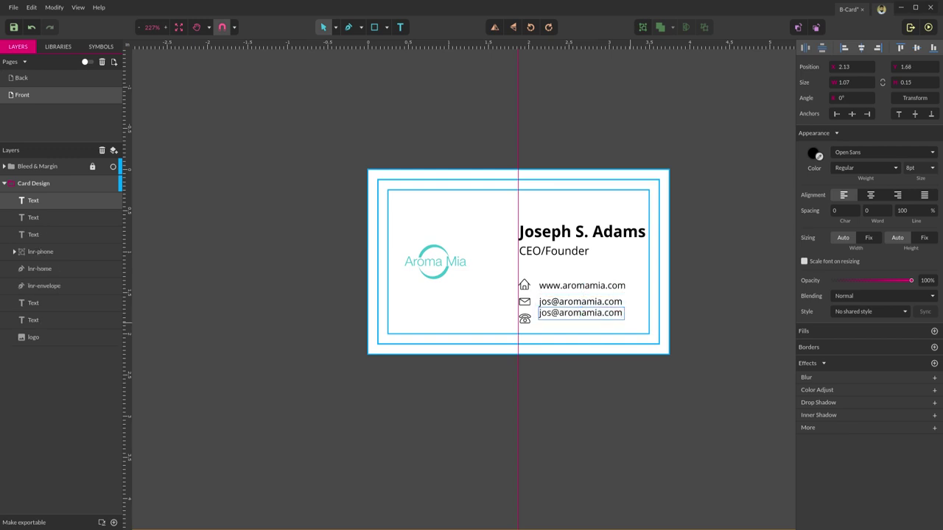
pyautogui.doubleClick(594, 324)
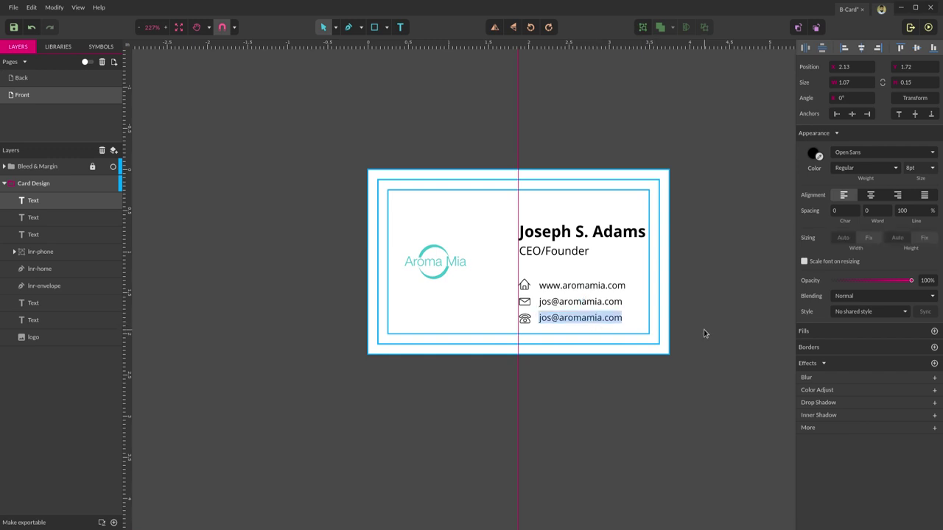
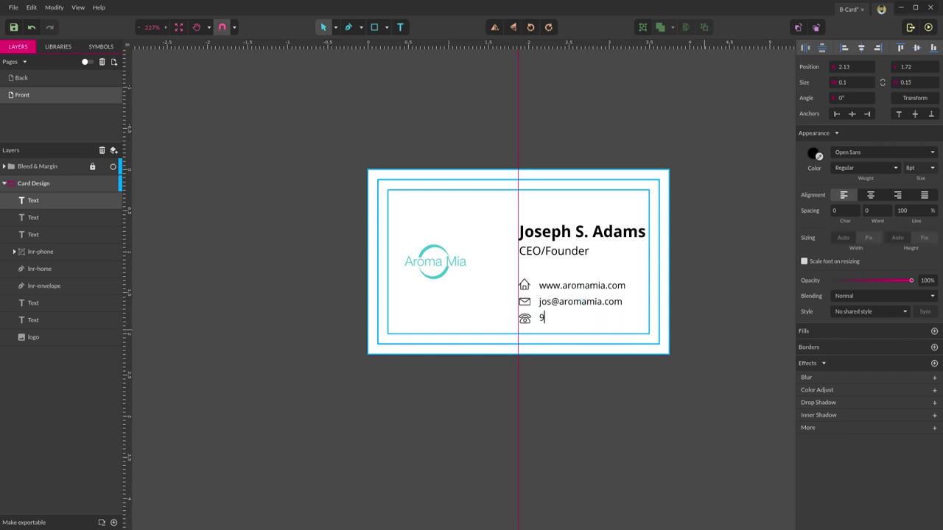
pyautogui.press('Escape')
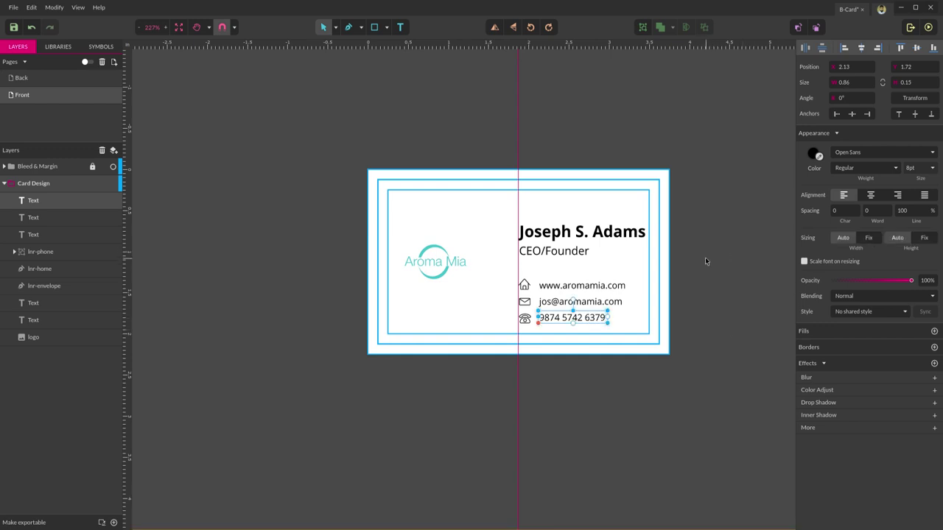
pyautogui.click(737, 259)
# - Align the phone icon with its number, group them, and name the group phone
pyautogui.scroll(2, 573, 400)
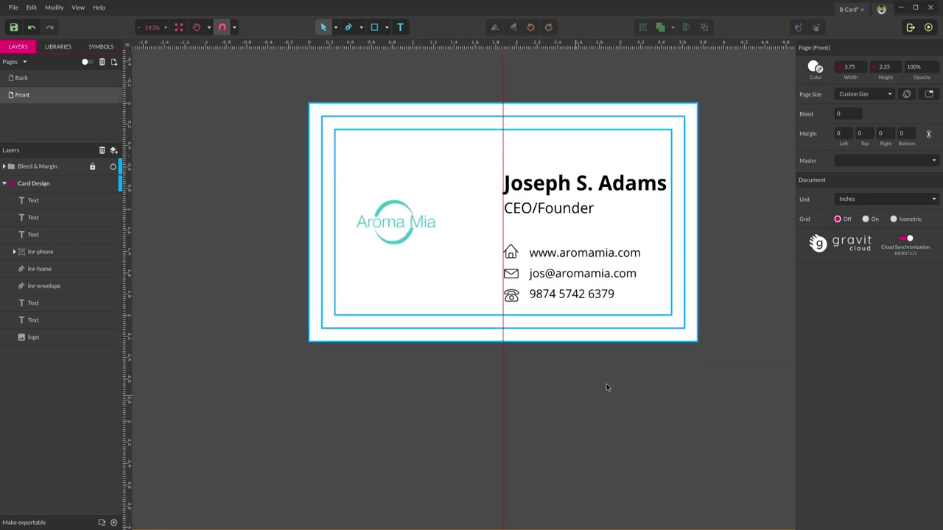
pyautogui.scroll(3, 656, 214)
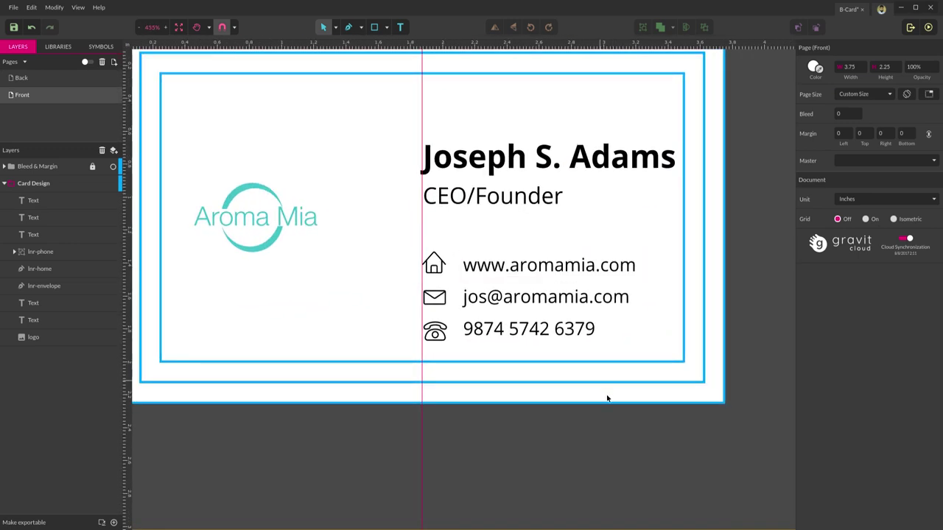
pyautogui.moveTo(607, 317); pyautogui.dragTo(415, 357)
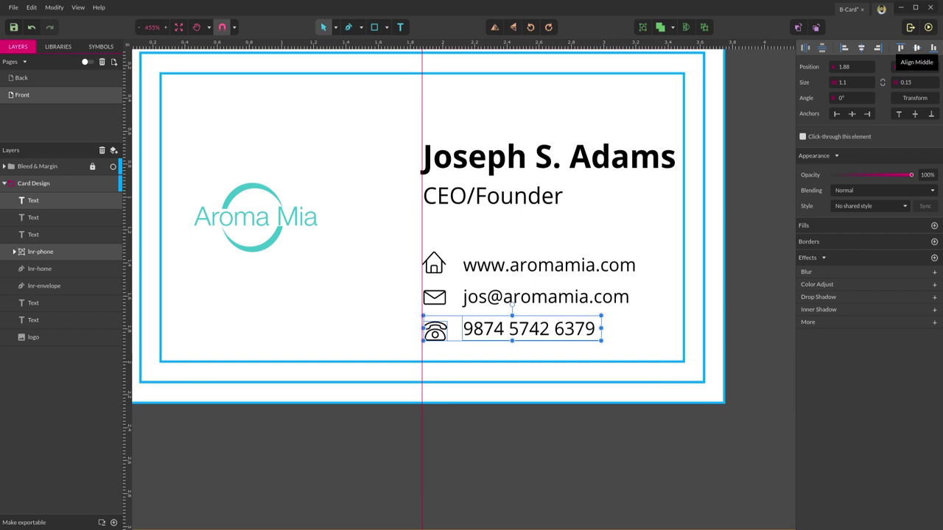
pyautogui.click(916, 50)
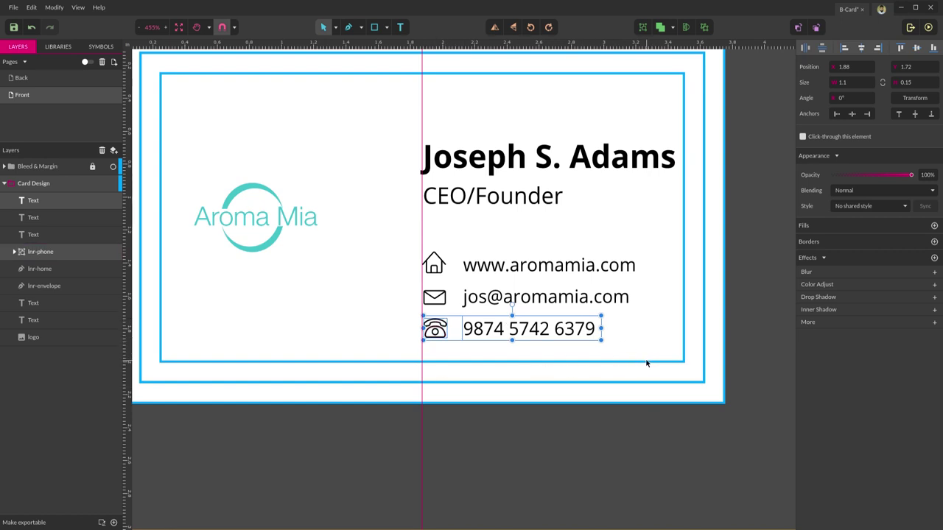
pyautogui.hotkey('ctrl', 'g')
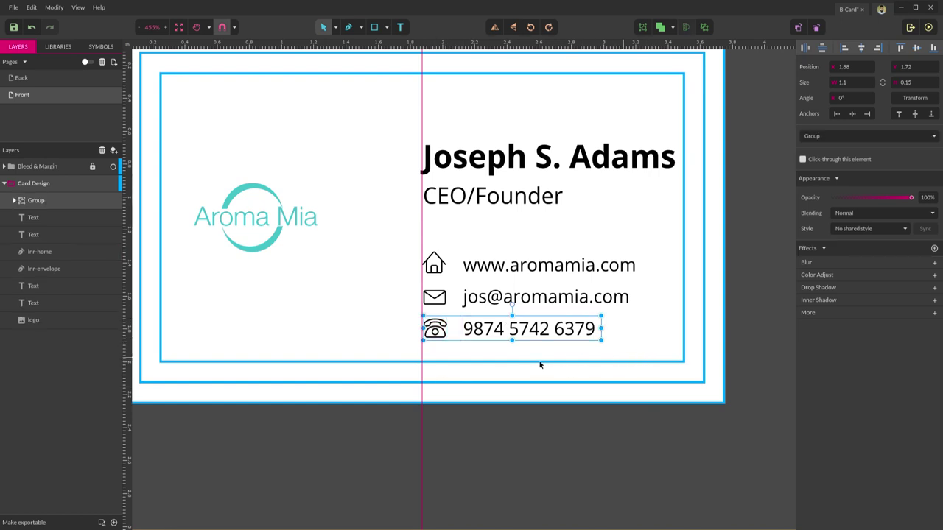
pyautogui.doubleClick(37, 200)
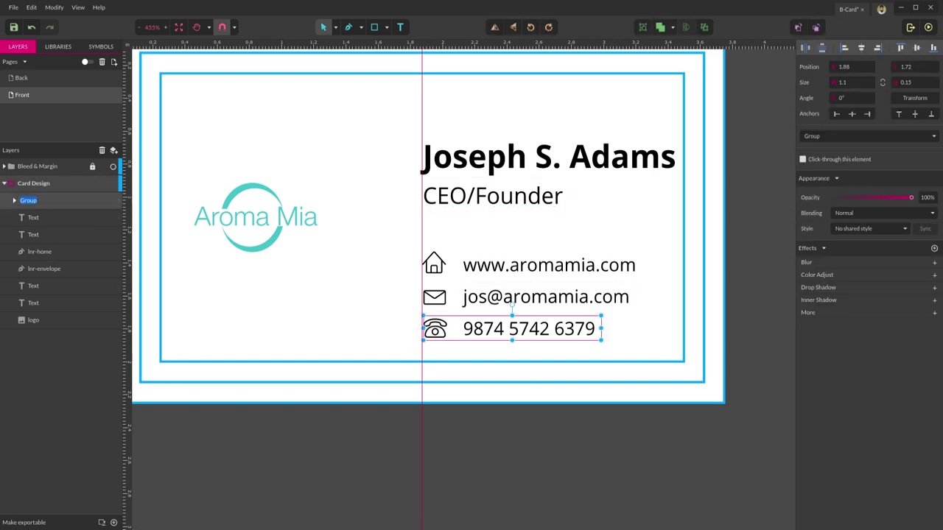
pyautogui.write('phone')
pyautogui.press('Return')
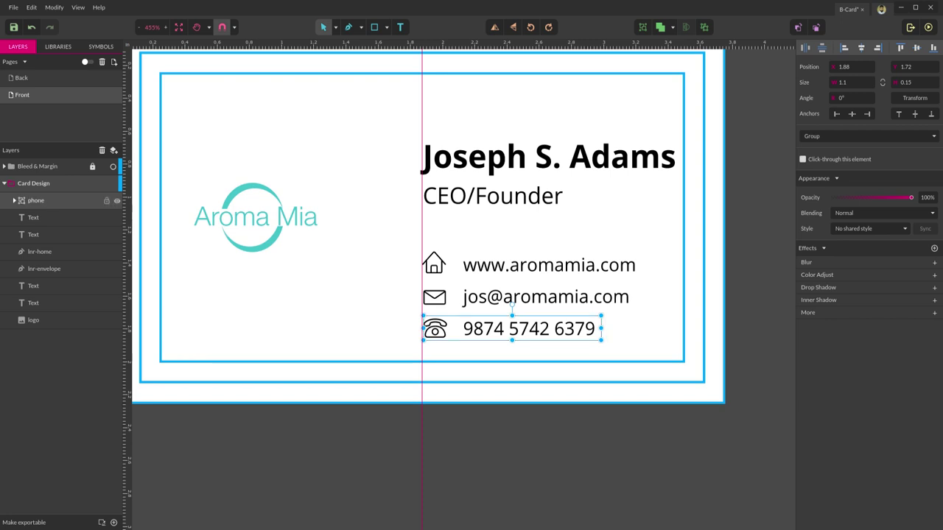
# - Group the envelope icon with the e-mail text and name the group email
pyautogui.moveTo(664, 285); pyautogui.dragTo(377, 311)
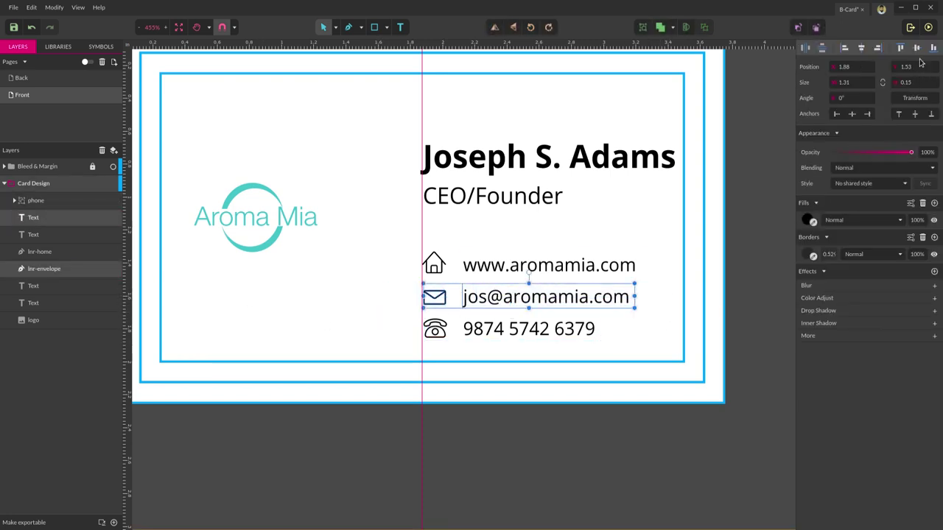
pyautogui.hotkey('ctrl', 'g')
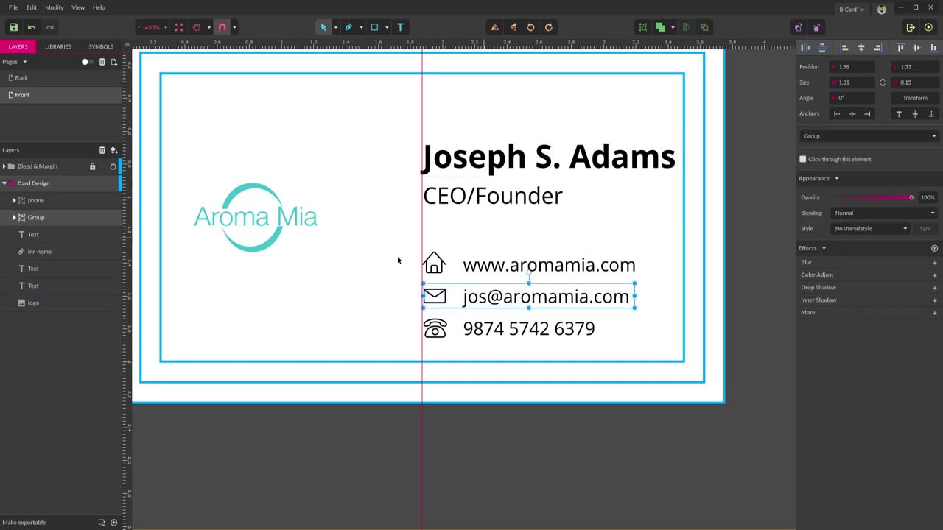
pyautogui.doubleClick(36, 218)
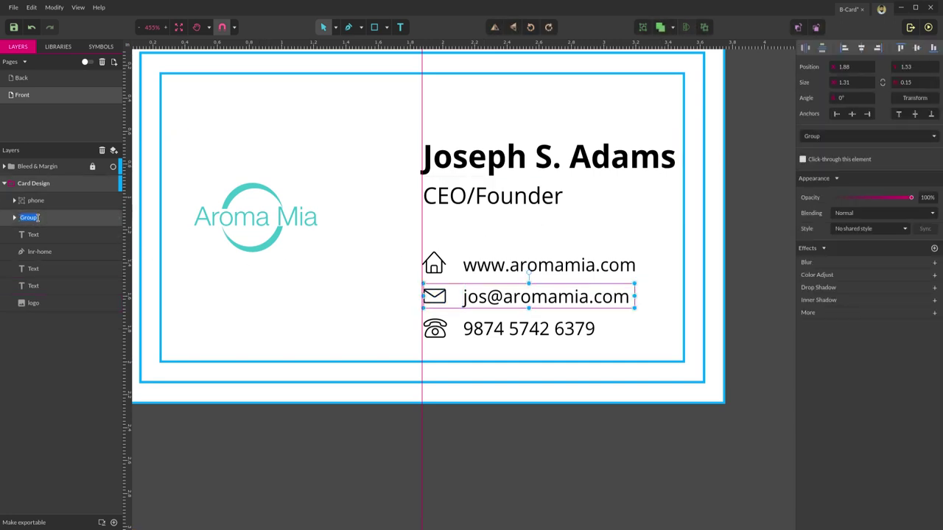
pyautogui.press('BackSpace')
pyautogui.write('email')
pyautogui.press('Return')
# - Align the home icon with the website text, group them, and name it web
pyautogui.click(647, 251)
pyautogui.moveTo(647, 251); pyautogui.dragTo(373, 276)
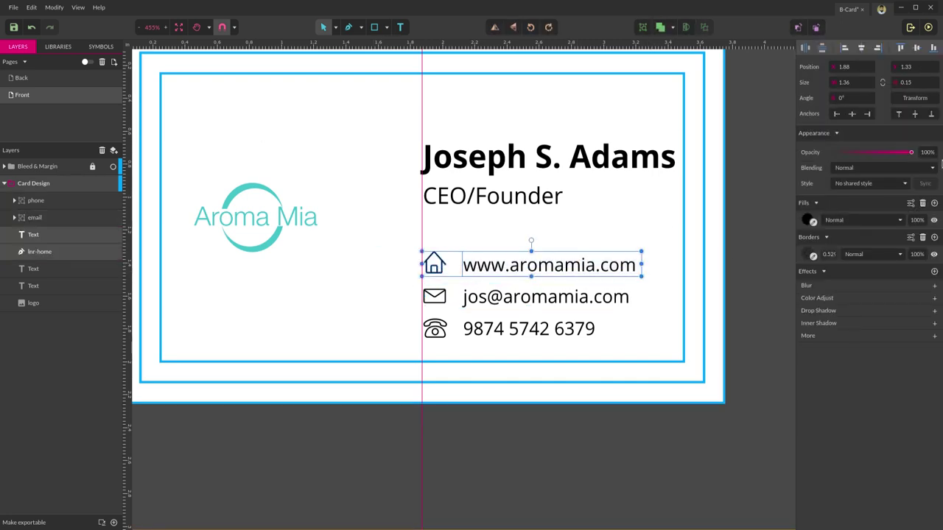
pyautogui.click(917, 48)
pyautogui.hotkey('ctrl', 'g')
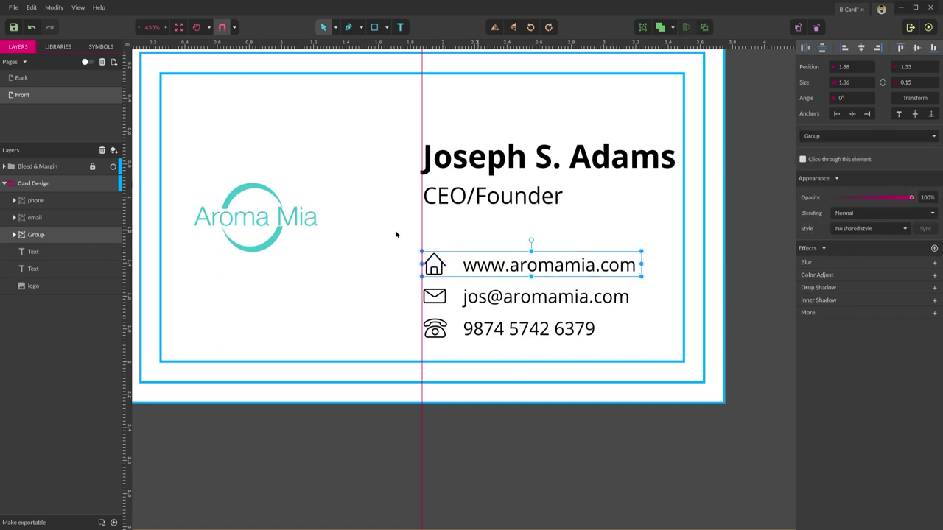
pyautogui.press('Escape')
pyautogui.doubleClick(36, 234)
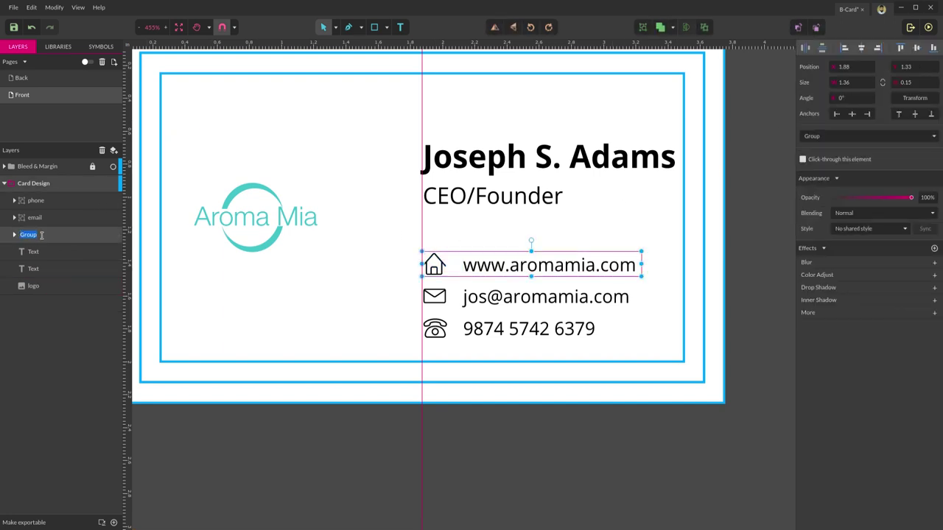
pyautogui.write('web')
pyautogui.press('Return')
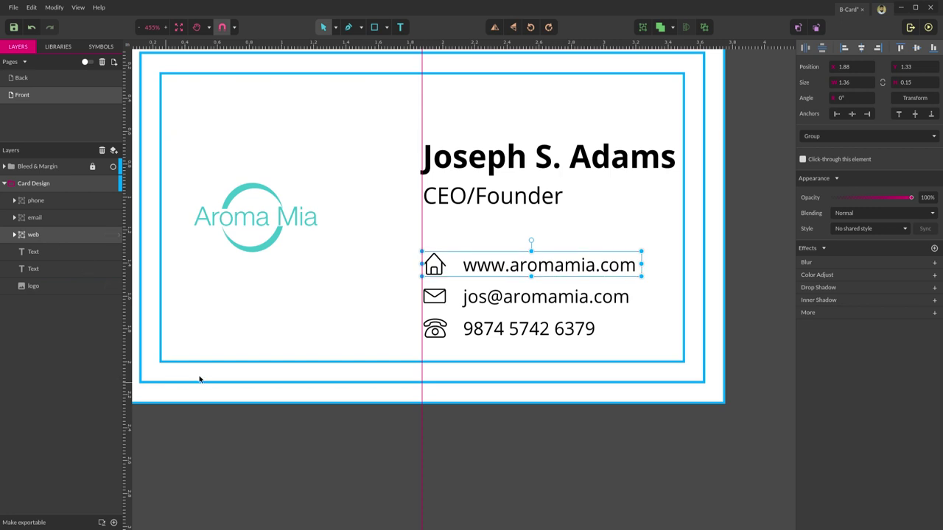
pyautogui.click(637, 220)
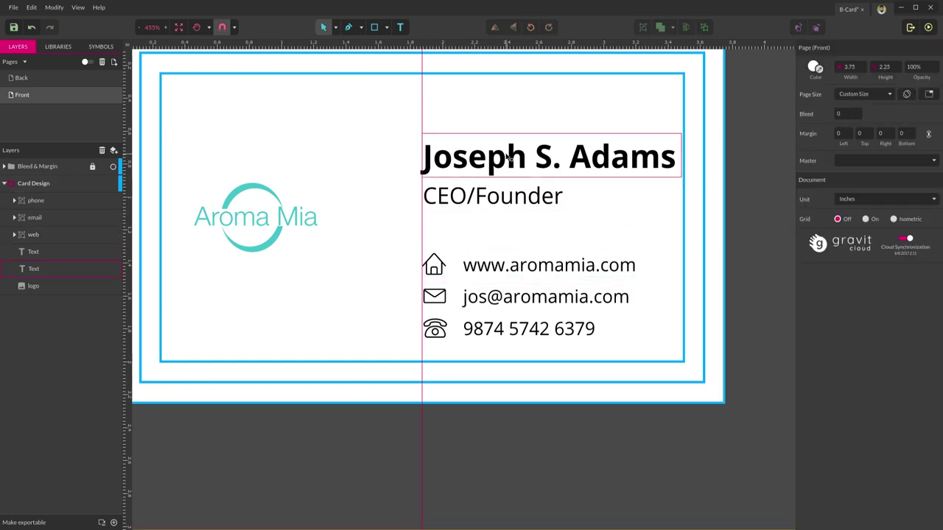
# - Rename the person's name text layer to name and the CEO/Founder layer to des
pyautogui.click(509, 157)
pyautogui.doubleClick(33, 270)
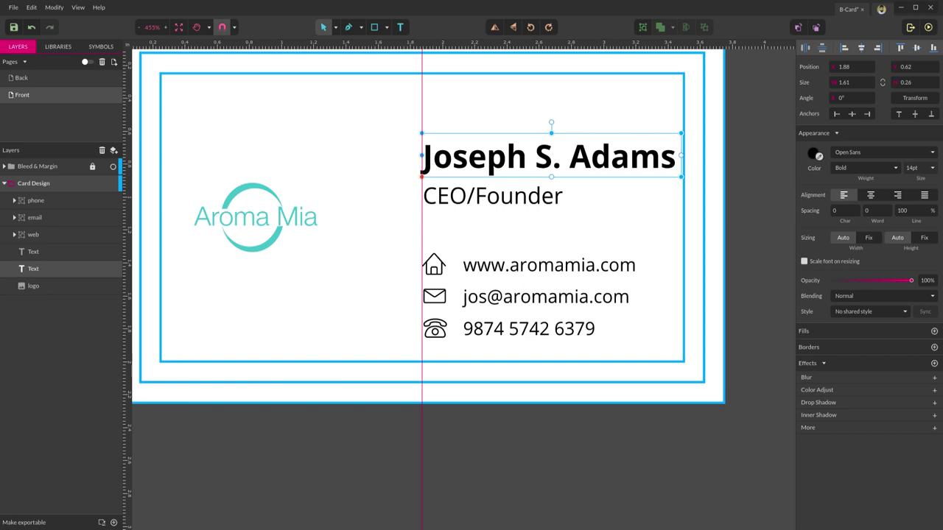
pyautogui.write('name')
pyautogui.press('Return')
pyautogui.click(79, 253)
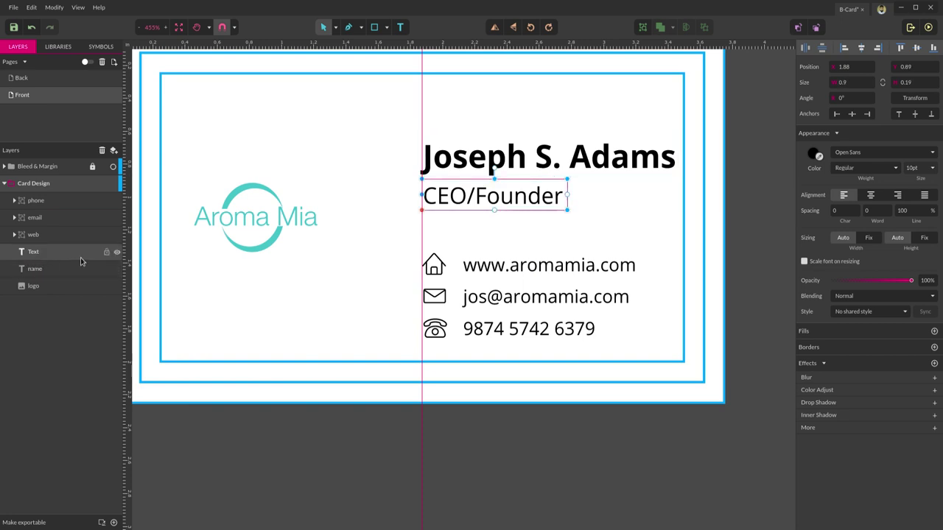
pyautogui.doubleClick(29, 253)
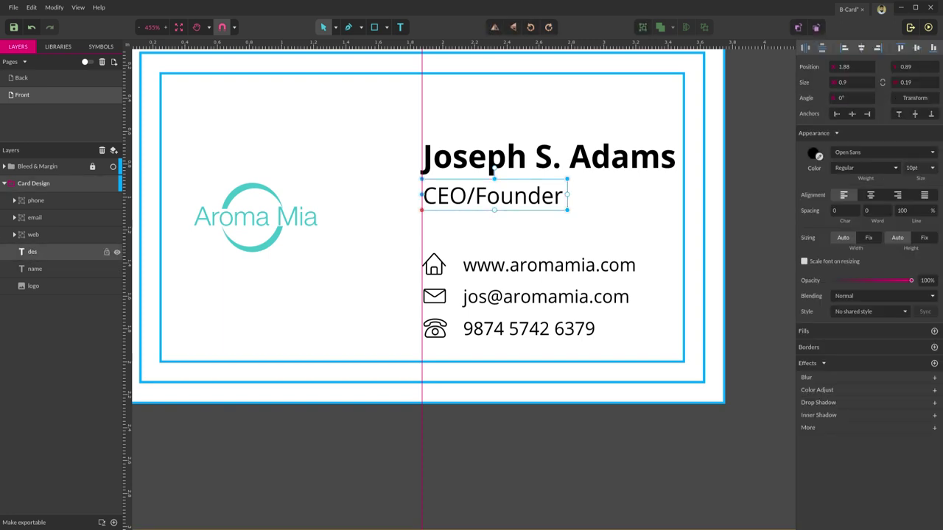
pyautogui.write('des')
pyautogui.press('Return')
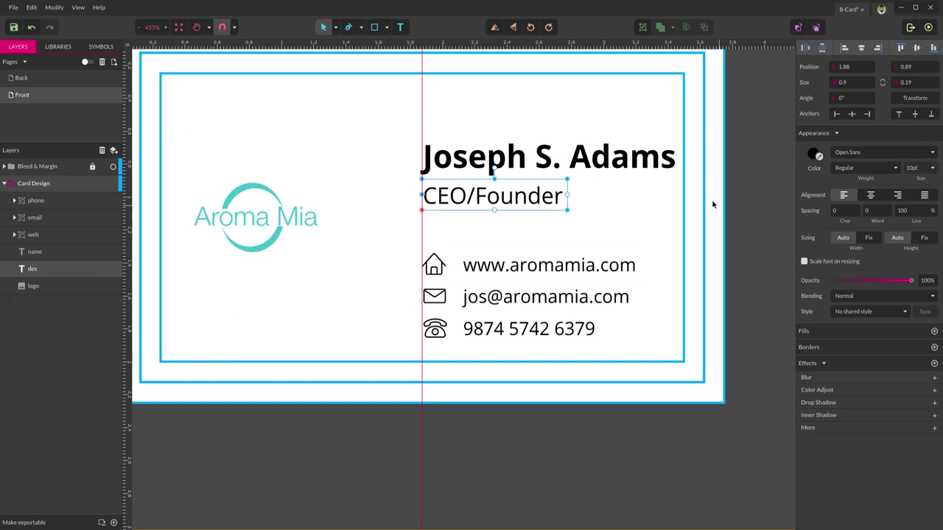
# - Group the name and des layers and rename the group Name
pyautogui.keyDown('shift'); pyautogui.click(549, 157); pyautogui.keyUp('shift')
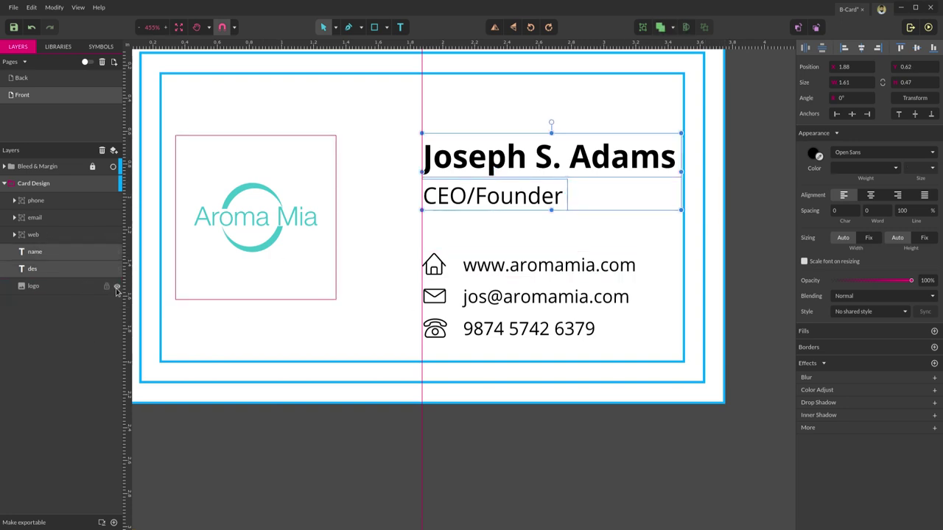
pyautogui.hotkey('ctrl', 'g')
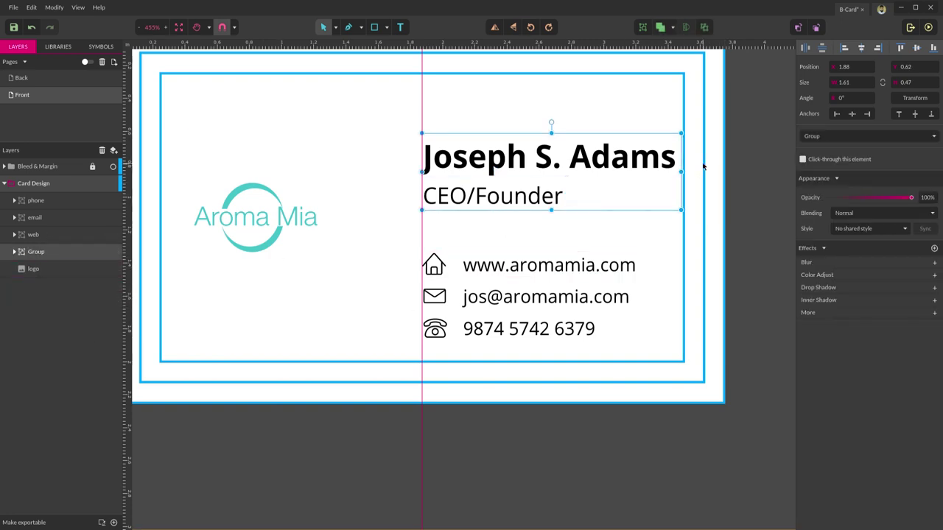
pyautogui.doubleClick(35, 252)
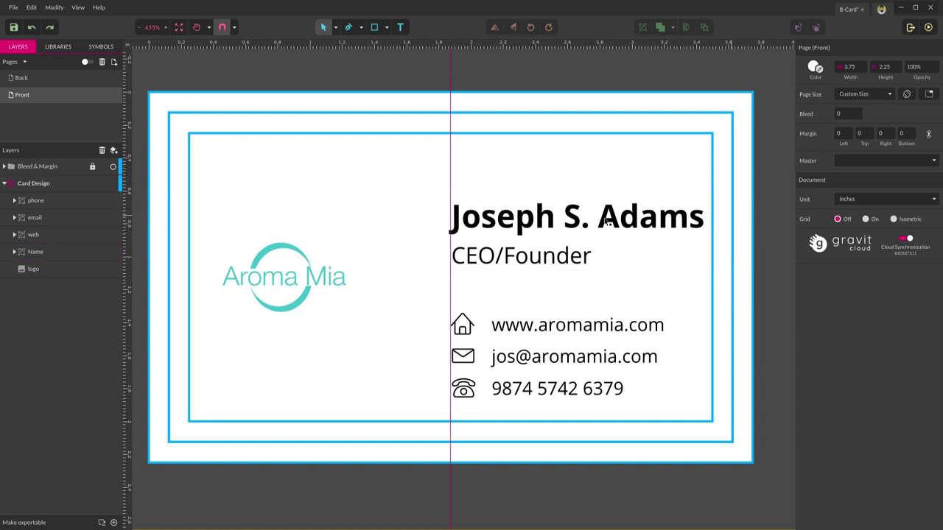
# - Colour the name text inside the Name group with teal sampled from the Aroma Mia logo
pyautogui.click(14, 252)
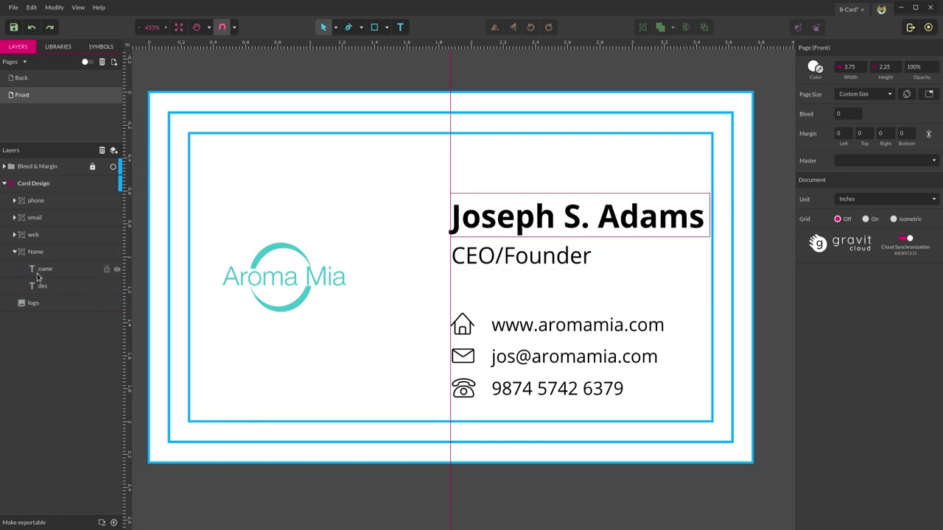
pyautogui.click(46, 270)
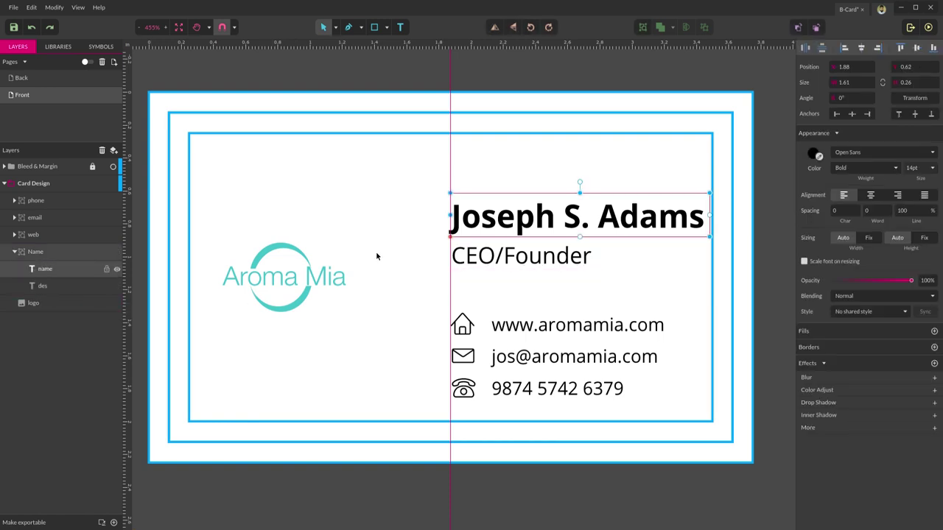
pyautogui.click(819, 158)
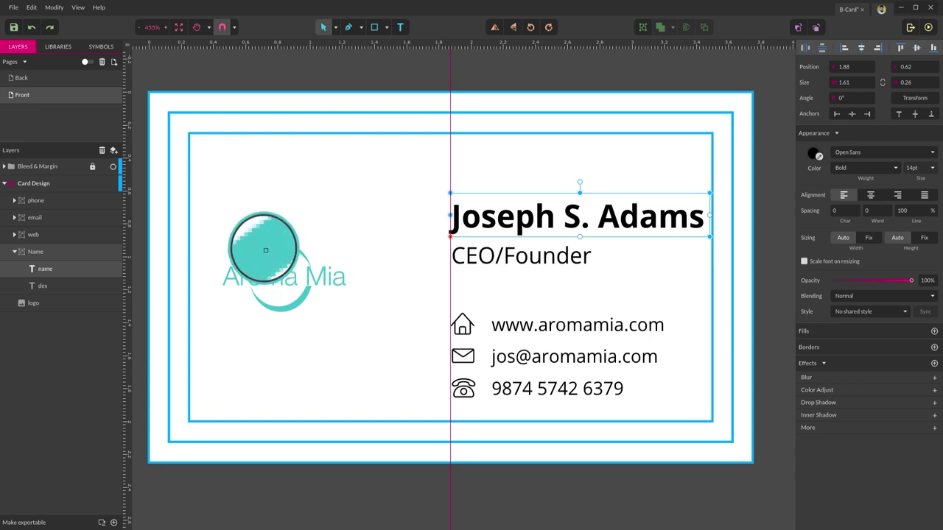
pyautogui.click(265, 250)
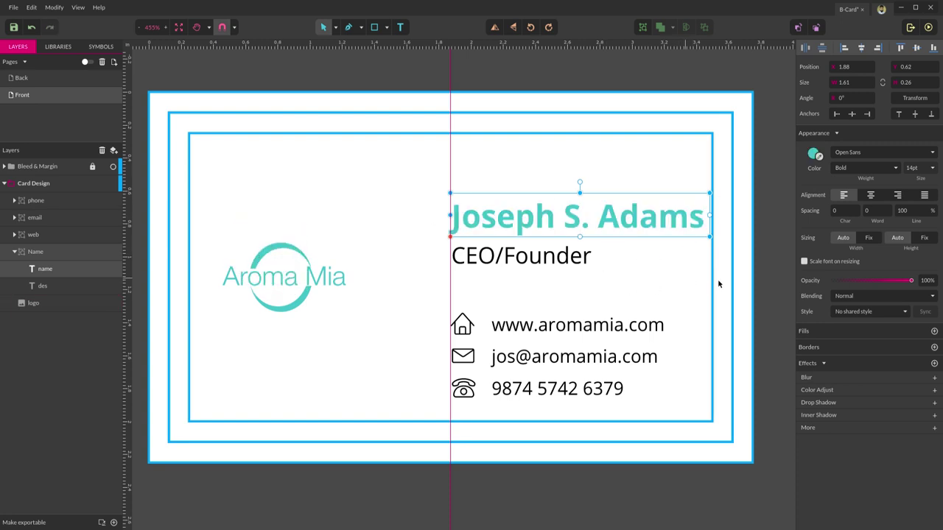
pyautogui.click(758, 230)
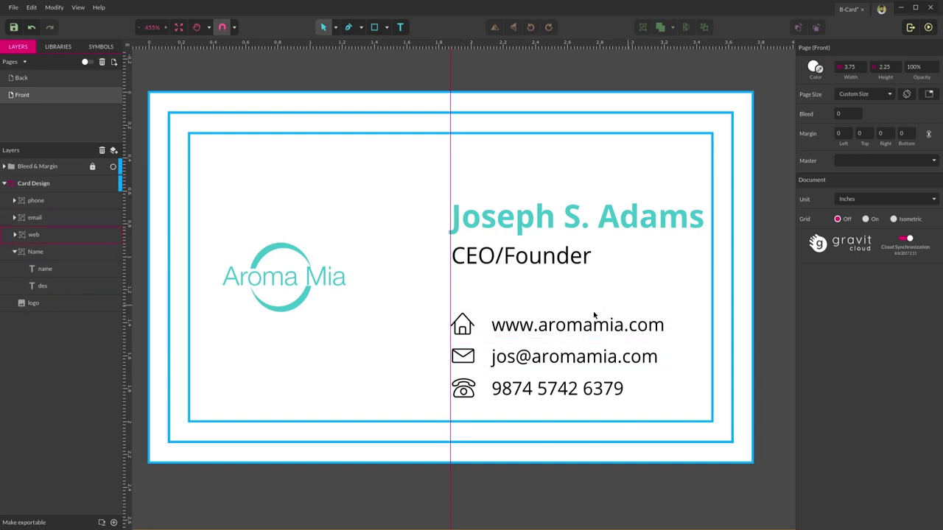
# - Enlarge the Aroma Mia logo to 1.14 × 1.14 in and align it to the vertical middle
pyautogui.scroll(-2, 402, 307)
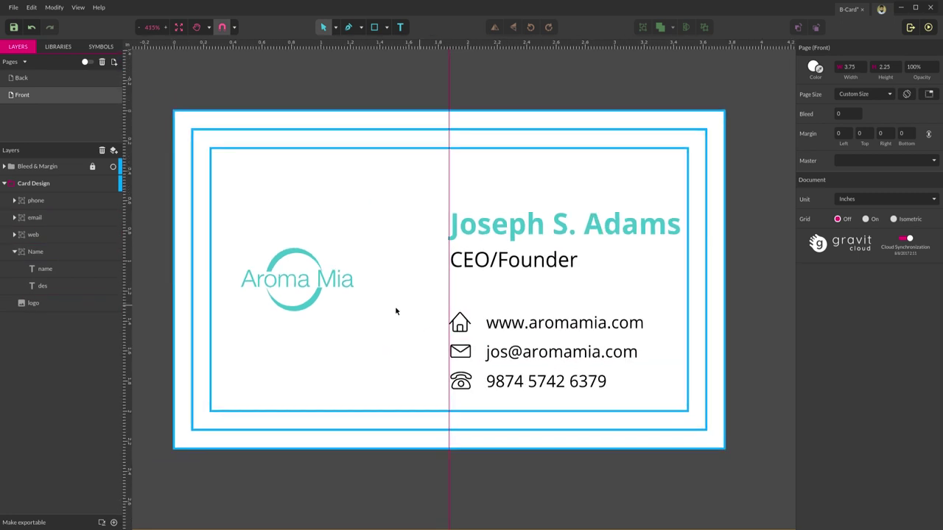
pyautogui.click(297, 275)
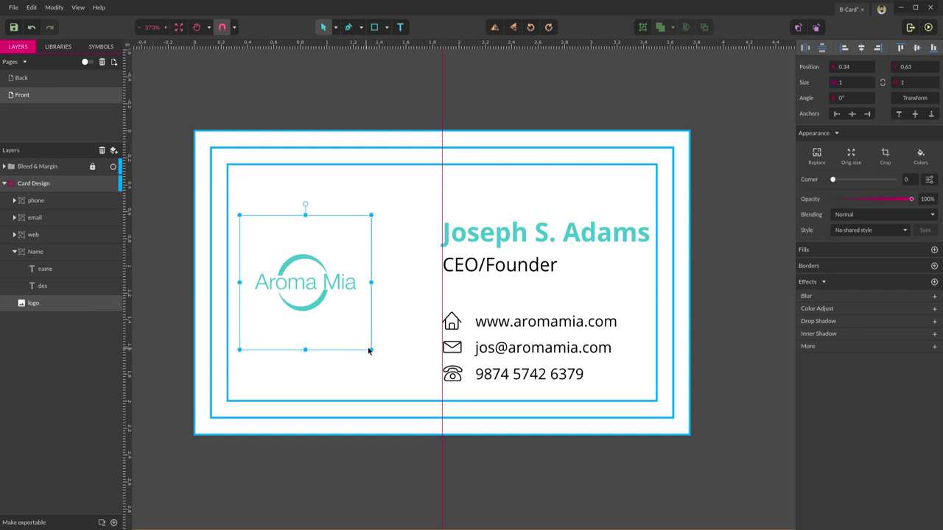
pyautogui.moveTo(371, 349); pyautogui.dragTo(391, 369)
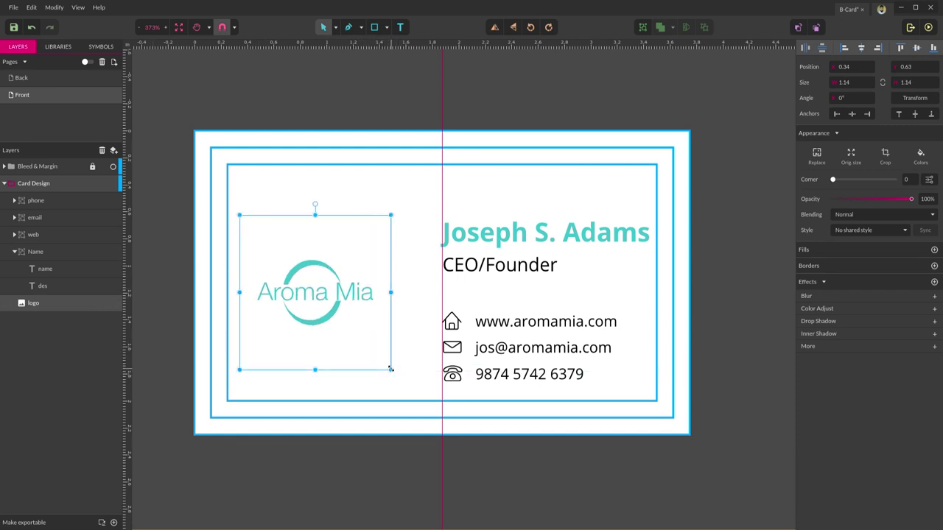
pyautogui.click(917, 48)
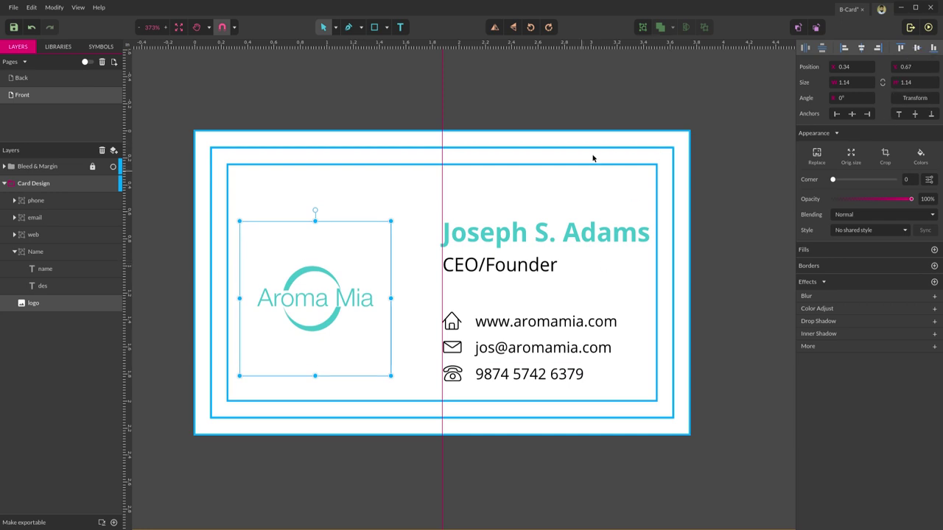
pyautogui.click(628, 161)
pyautogui.moveTo(709, 182); pyautogui.dragTo(423, 440)
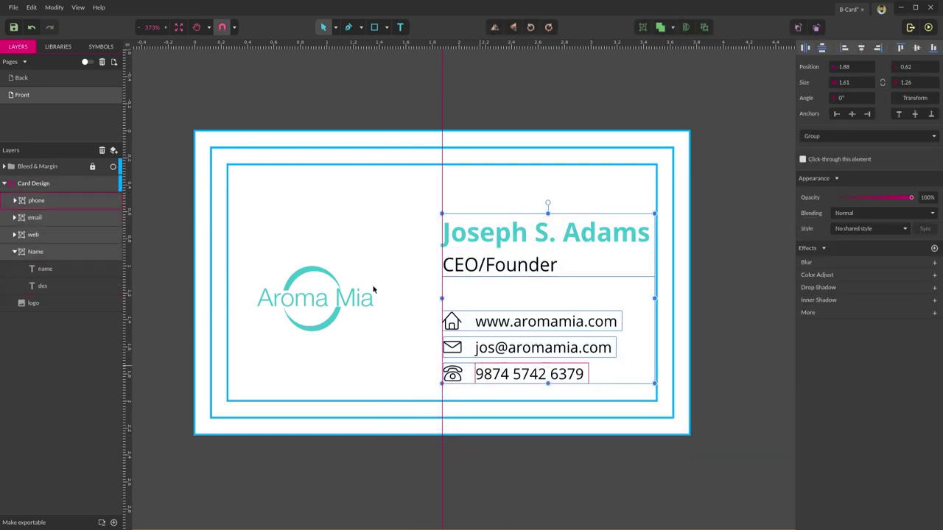
# - Collapse the Name group and scale the name and contact block down to 1.4 × 1.09 in
pyautogui.click(14, 252)
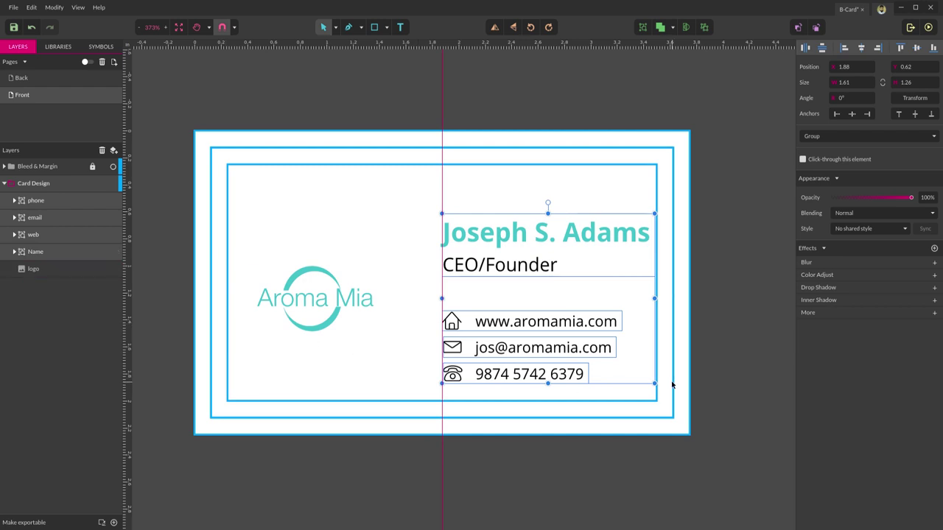
pyautogui.moveTo(654, 382); pyautogui.dragTo(625, 380)
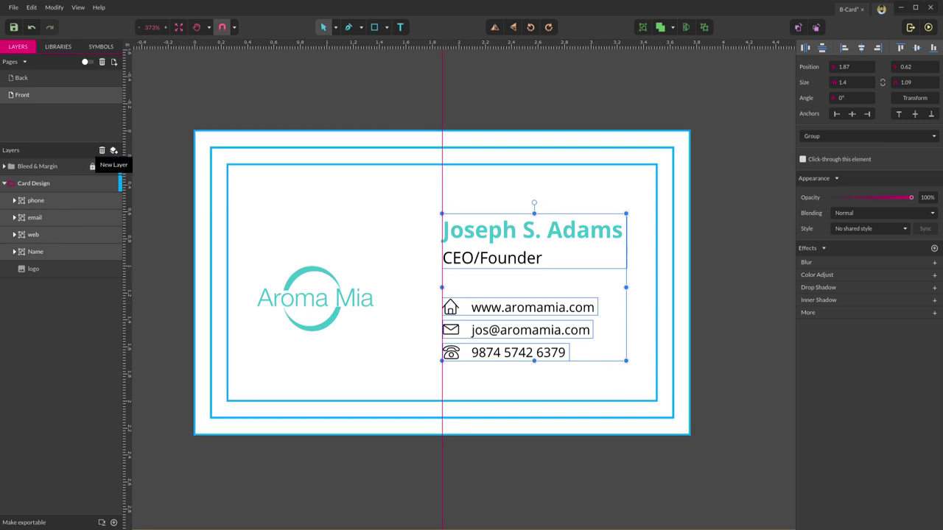
# - Add a new empty layer and select the phone, email, web and Name layers
pyautogui.click(114, 152)
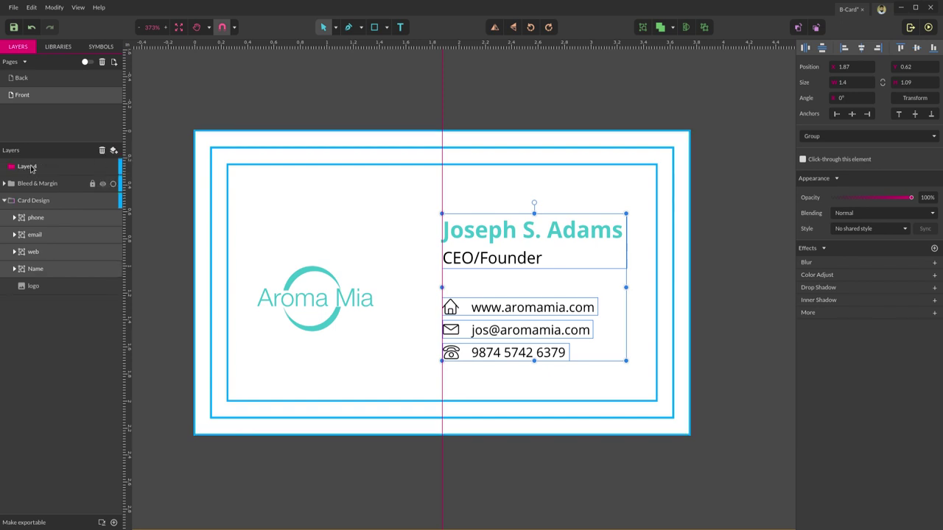
pyautogui.click(33, 199)
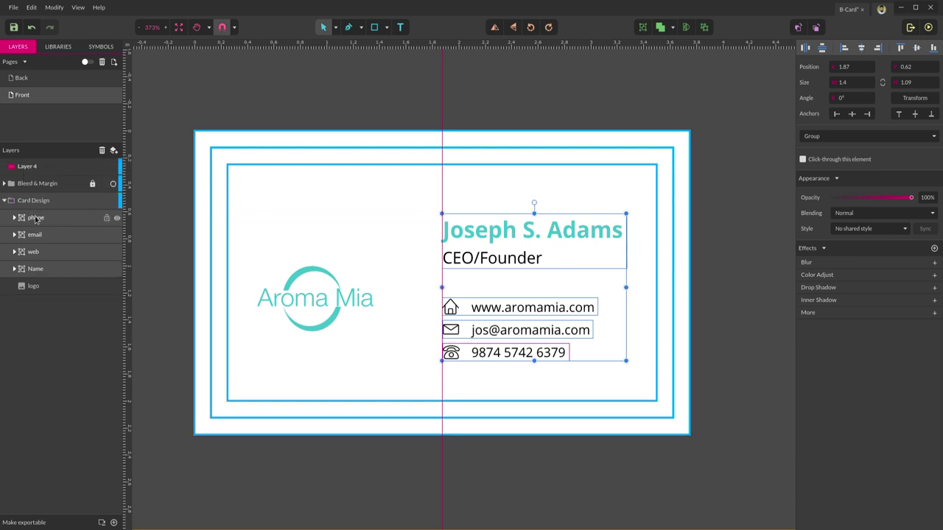
pyautogui.click(43, 218)
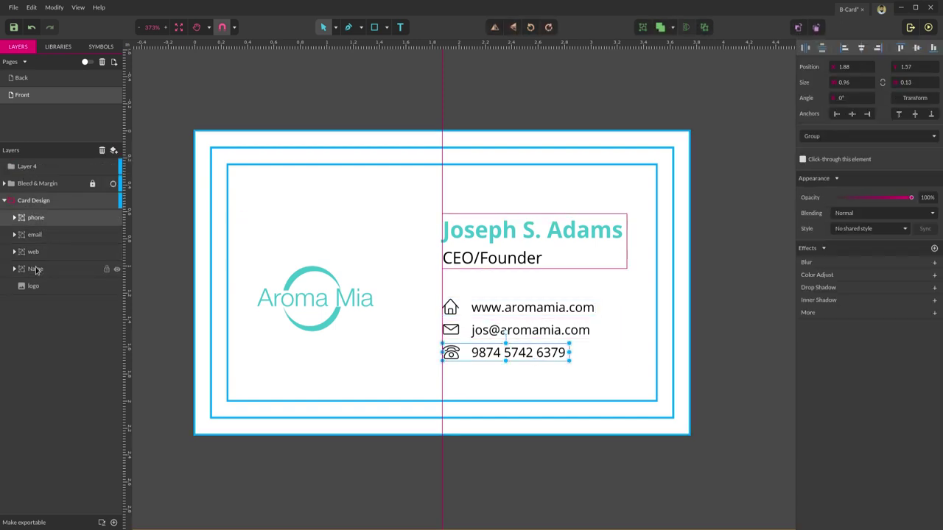
pyautogui.keyDown('shift'); pyautogui.click(37, 270); pyautogui.keyUp('shift')
pyautogui.click(34, 220)
pyautogui.click(42, 223)
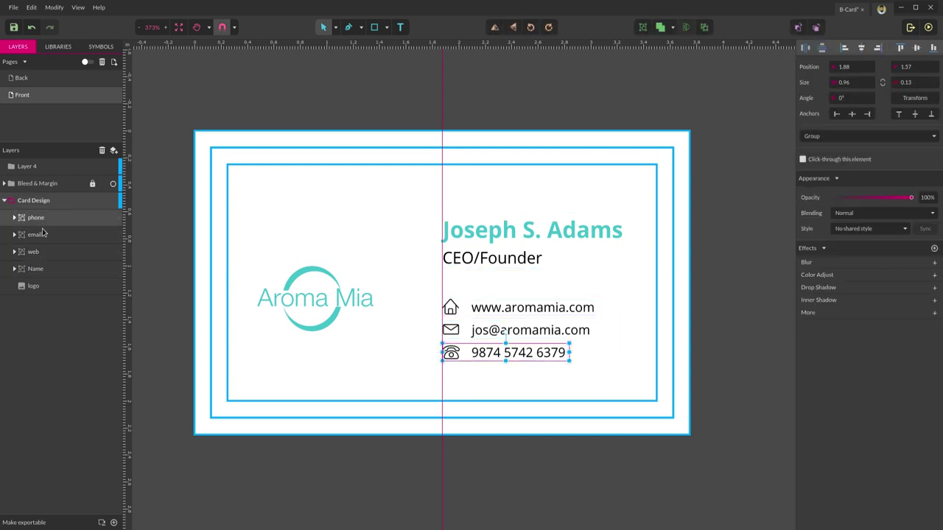
pyautogui.keyDown('shift'); pyautogui.click(42, 235); pyautogui.keyUp('shift')
pyautogui.keyDown('shift'); pyautogui.click(40, 254); pyautogui.keyUp('shift')
pyautogui.keyDown('shift'); pyautogui.click(36, 269); pyautogui.keyUp('shift')
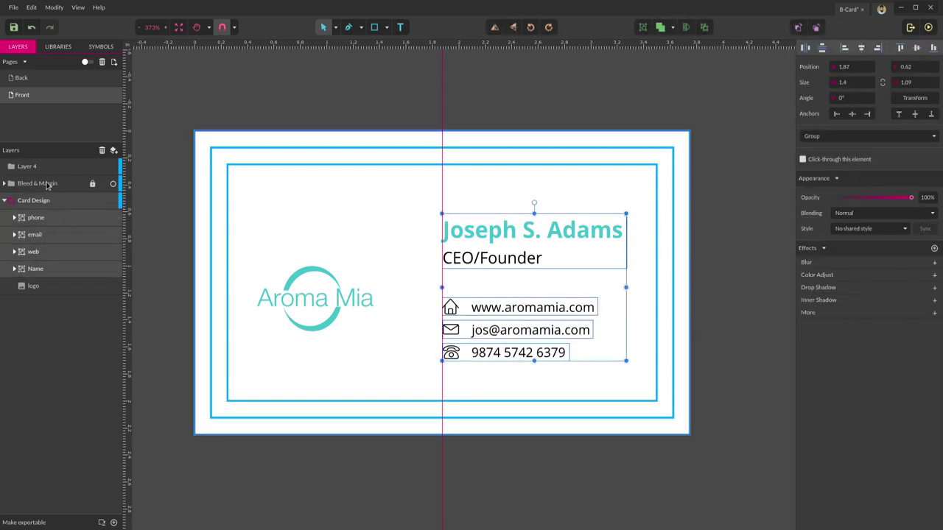
# - Move Layer 4 inside Card Design and rename it 'right-side'
pyautogui.click(24, 168)
pyautogui.moveTo(33, 200); pyautogui.dragTo(42, 214)
pyautogui.doubleClick(42, 204)
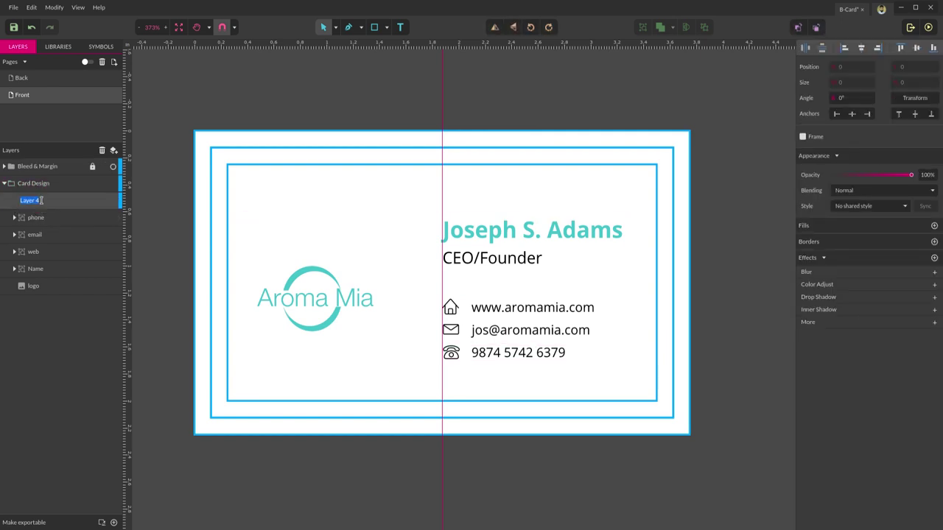
pyautogui.write('right-side')
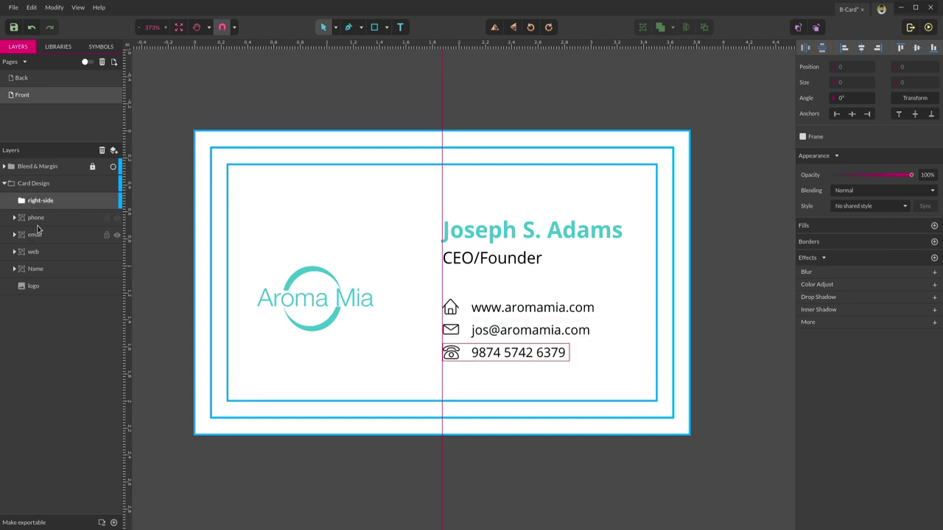
# - Move the phone, email, web and Name layers into the right-side layer
pyautogui.click(35, 218)
pyautogui.keyDown('shift'); pyautogui.click(49, 270); pyautogui.keyUp('shift')
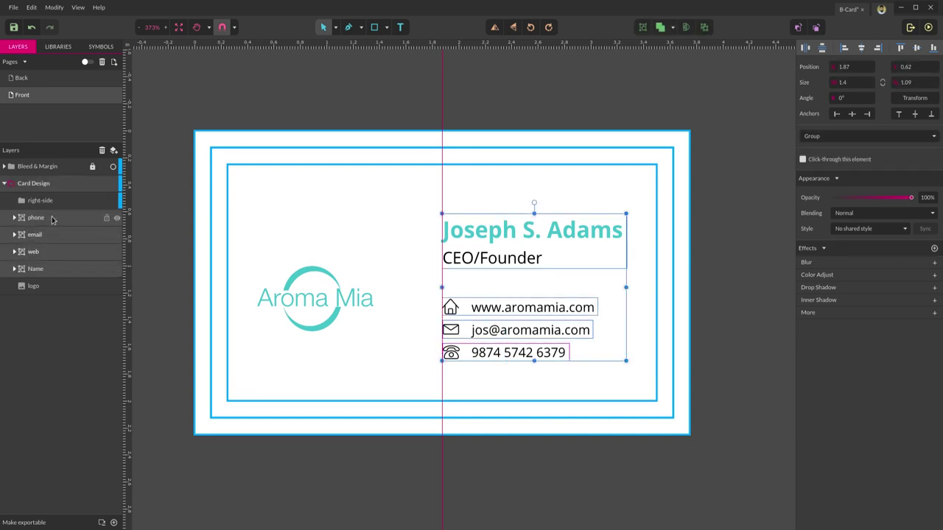
pyautogui.moveTo(55, 219); pyautogui.dragTo(52, 203)
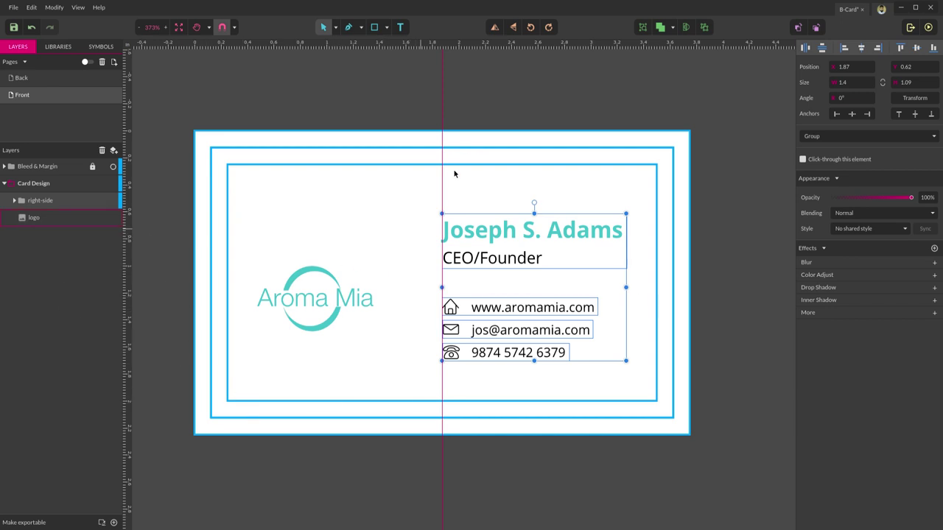
# - Draw a rectangle over the card's right half and send it behind the text and logo
pyautogui.click(374, 27)
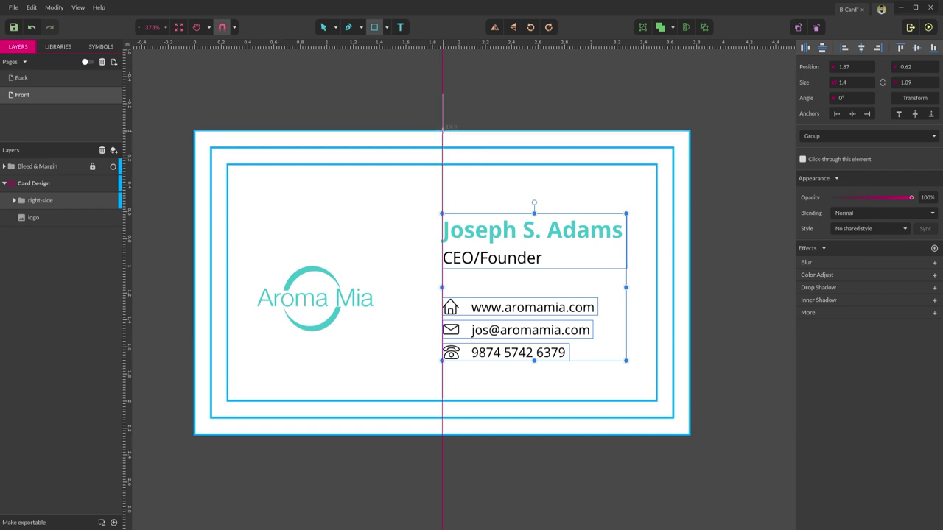
pyautogui.moveTo(443, 128); pyautogui.dragTo(689, 435)
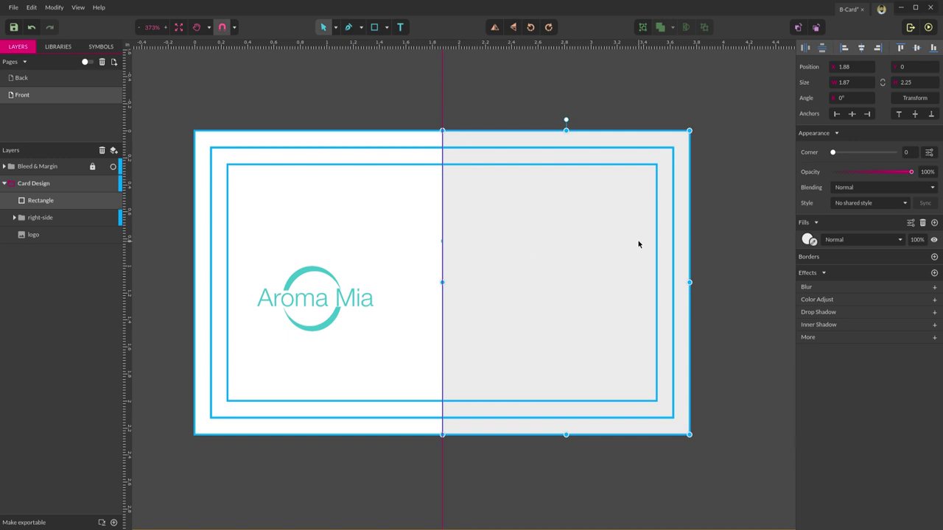
pyautogui.click(46, 219)
pyautogui.click(107, 200)
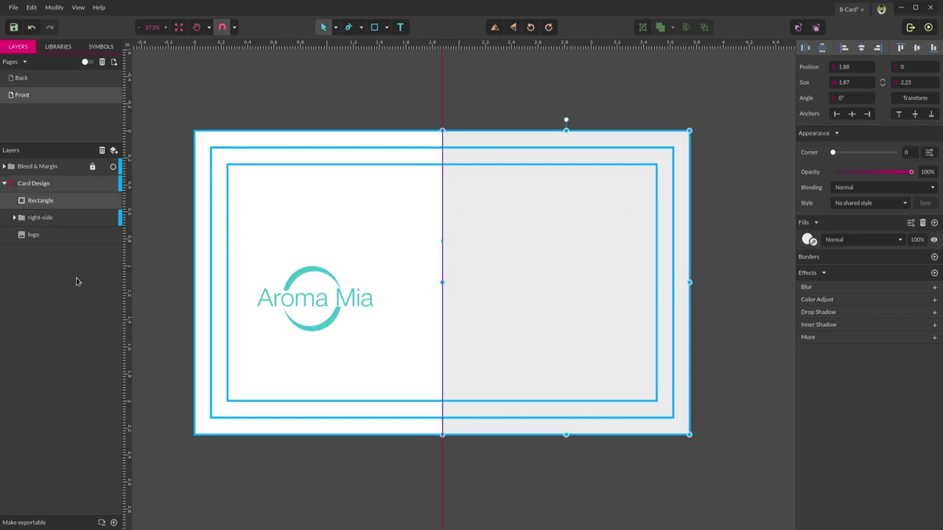
pyautogui.hotkey('ctrl', '[')
pyautogui.hotkey('ctrl', '[')
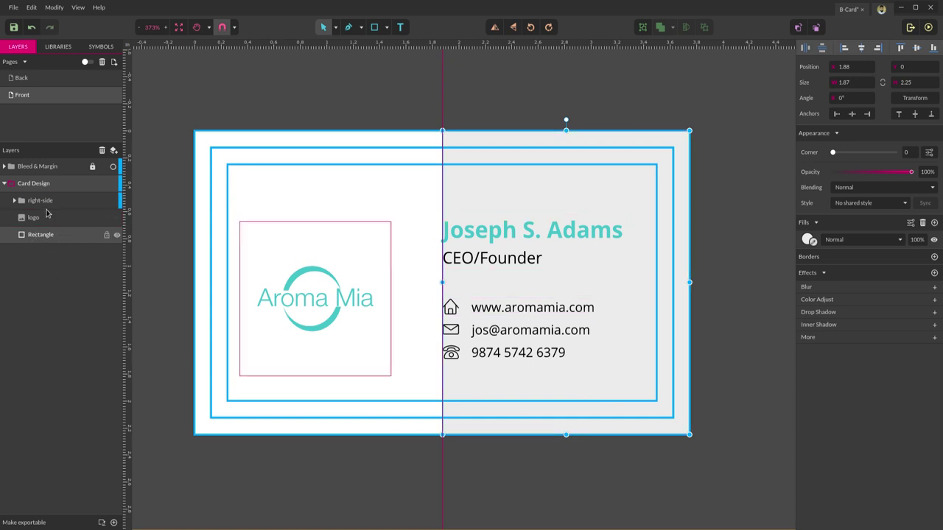
# - Centre the right-side text group vertically and narrow the grey rectangle to the inner border
pyautogui.click(42, 204)
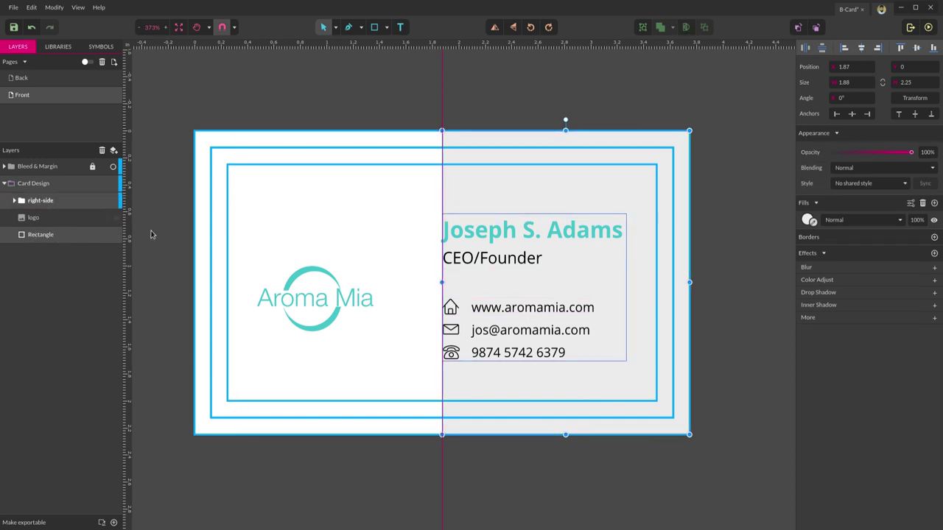
pyautogui.click(917, 48)
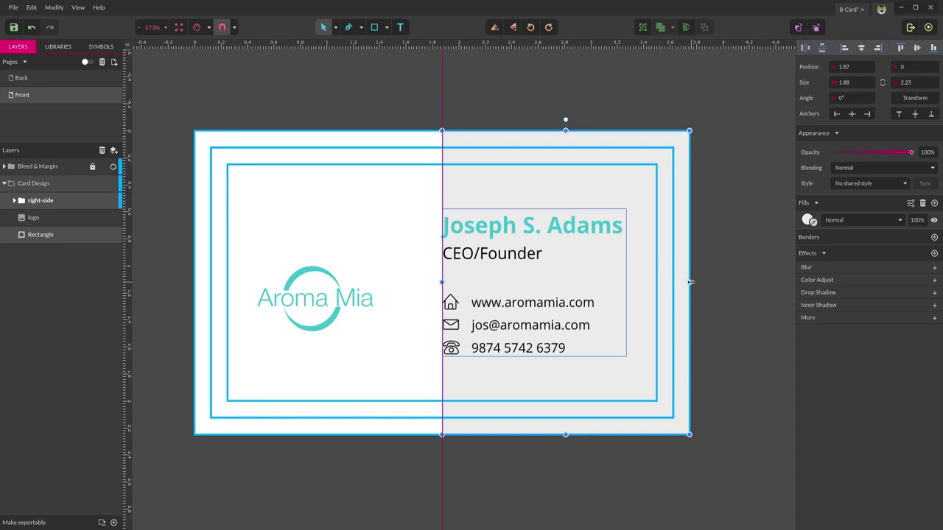
pyautogui.press('Escape')
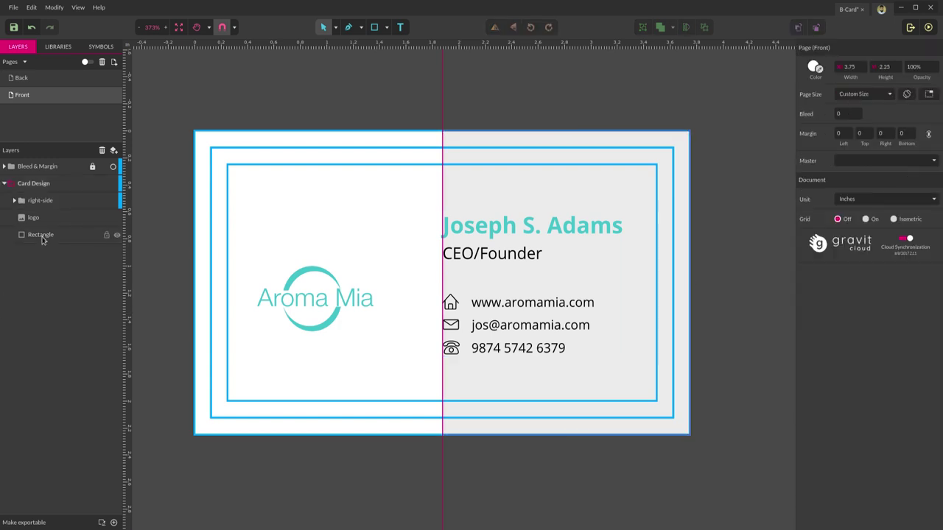
pyautogui.click(41, 235)
pyautogui.moveTo(690, 283); pyautogui.dragTo(657, 282)
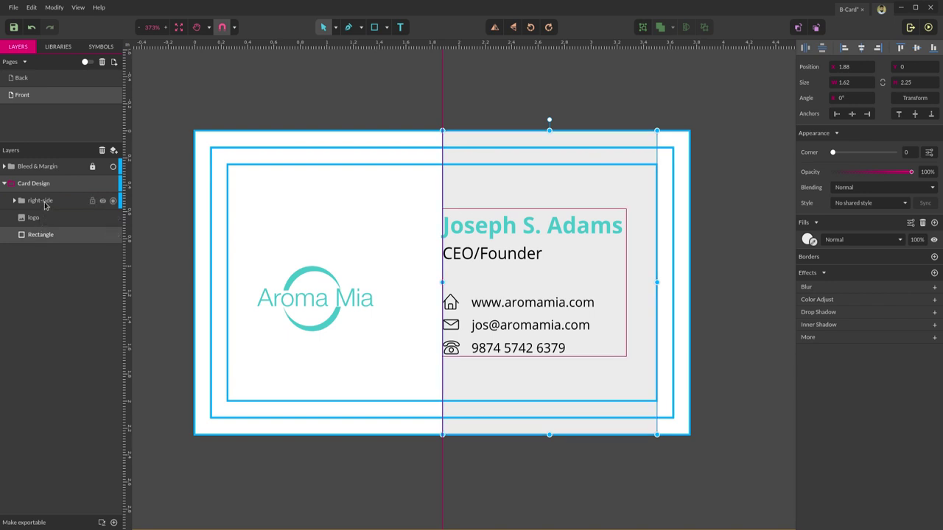
# - Centre the contact block horizontally and mirror the grey rectangle onto the card's left half
pyautogui.click(43, 202)
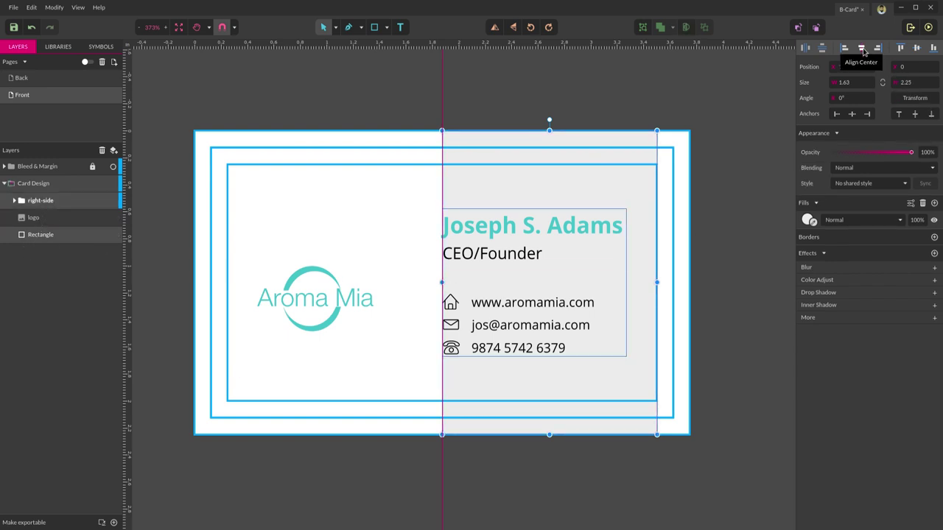
pyautogui.click(863, 48)
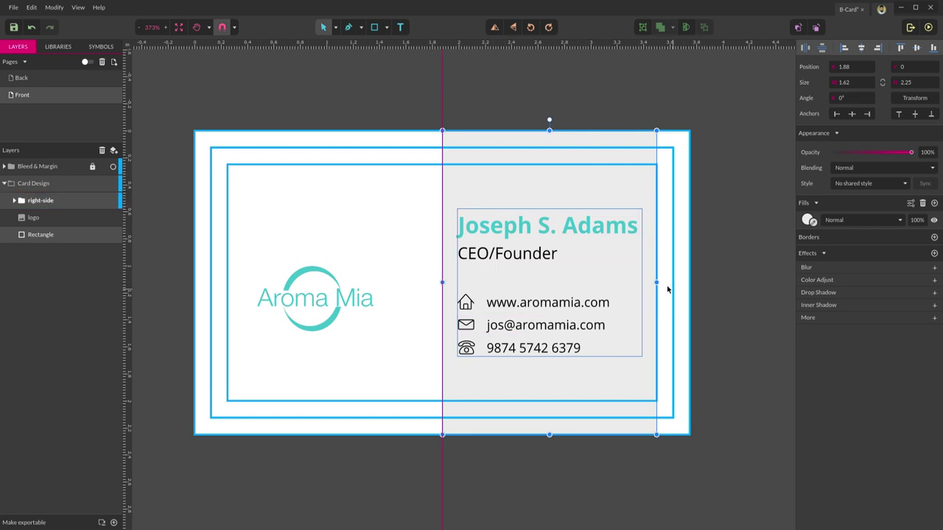
pyautogui.moveTo(658, 283); pyautogui.dragTo(234, 317)
pyautogui.hotkey('ctrl', 'z')
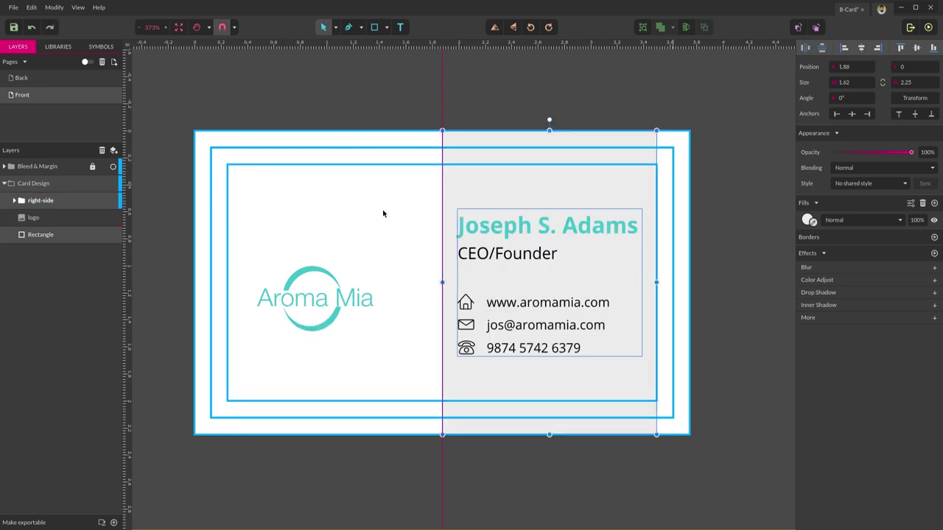
pyautogui.click(49, 235)
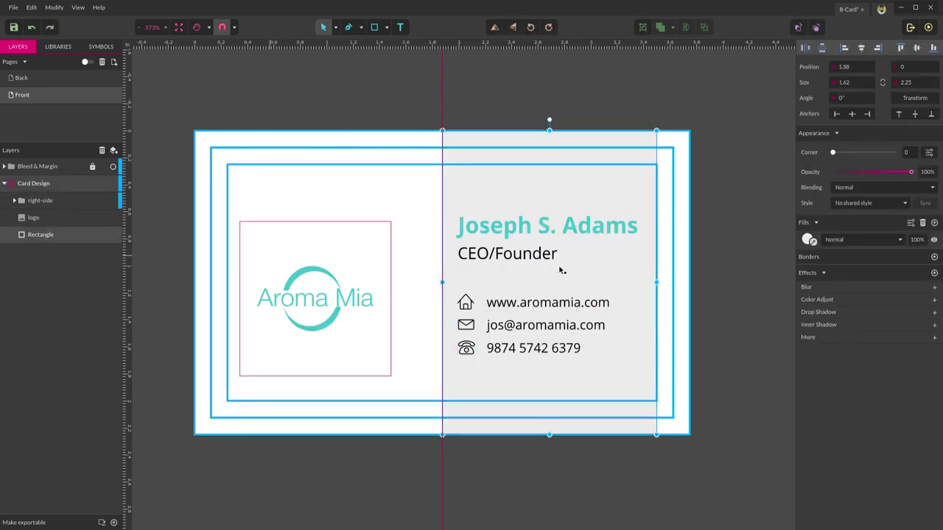
pyautogui.moveTo(655, 282); pyautogui.dragTo(228, 306)
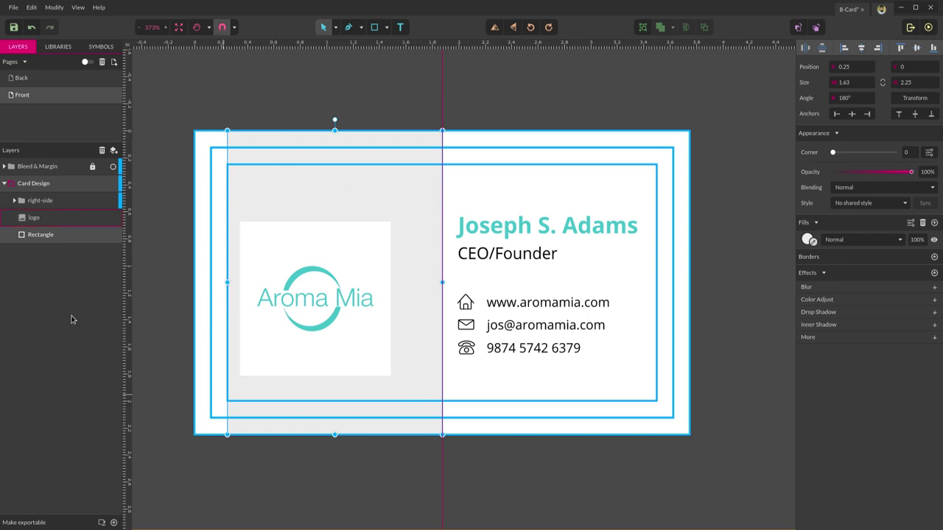
# - Centre the Aroma Mia logo horizontally and vertically within the left half
pyautogui.click(46, 203)
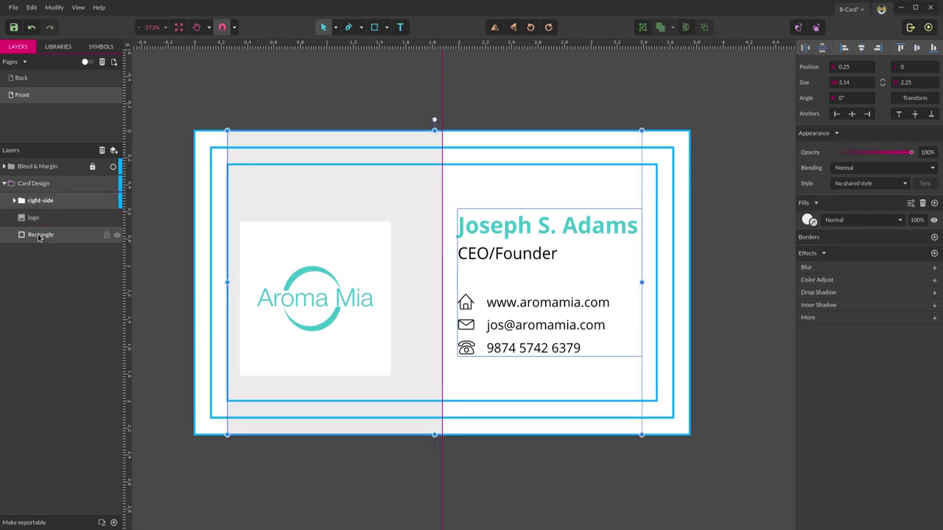
pyautogui.click(32, 217)
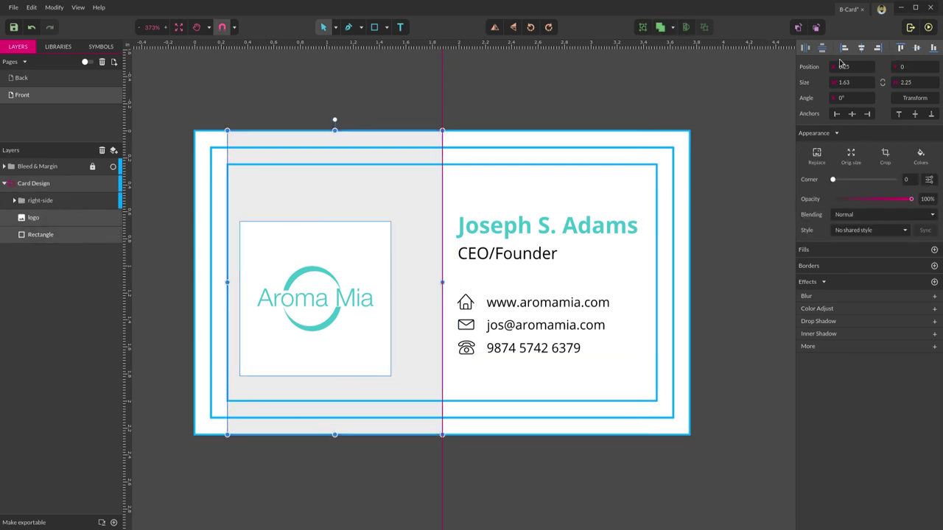
pyautogui.click(861, 47)
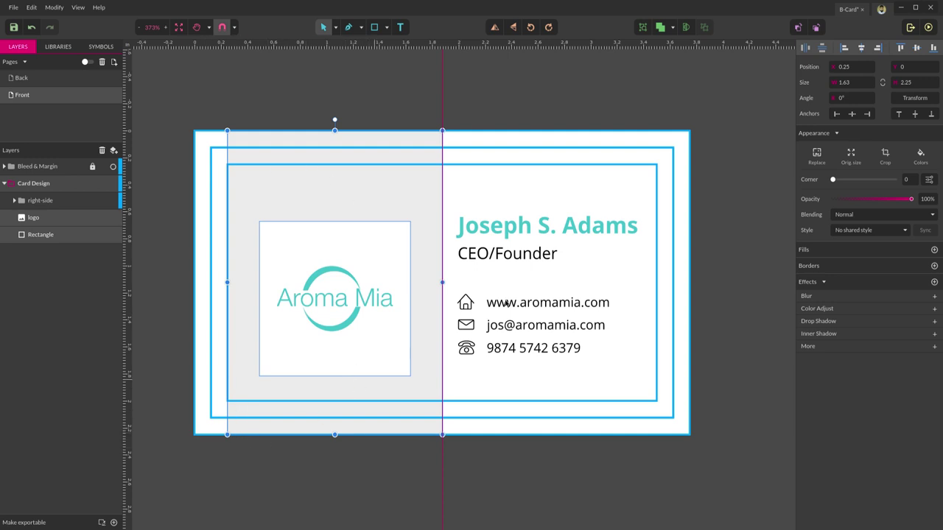
pyautogui.click(916, 48)
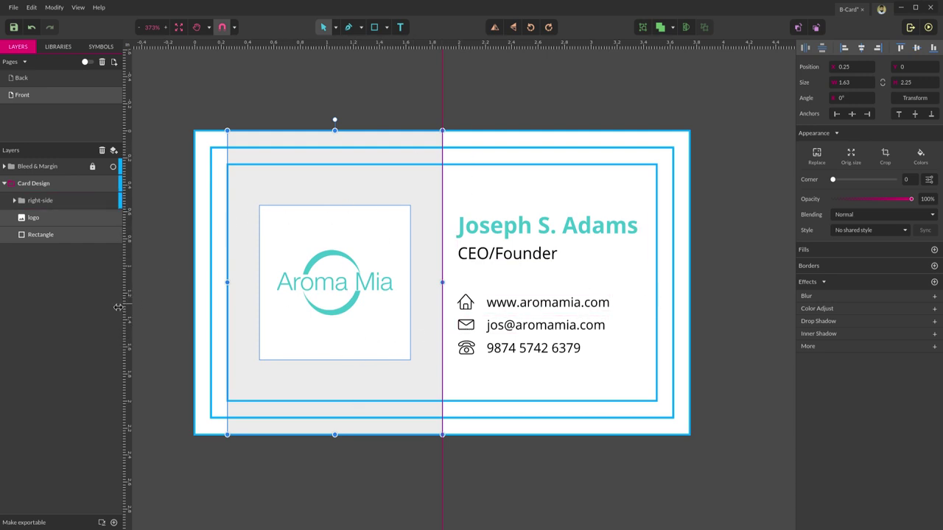
# - Delete the grey placeholder rectangle behind the logo
pyautogui.click(156, 297)
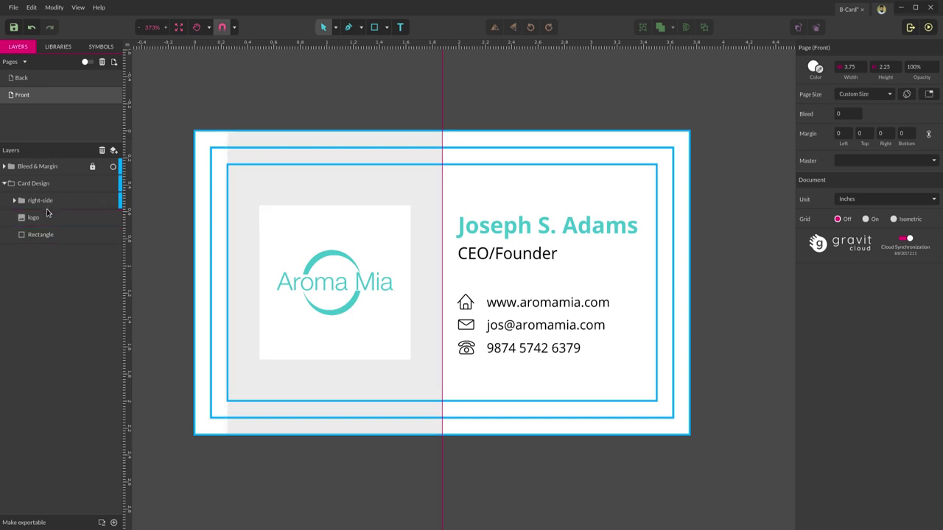
pyautogui.click(38, 234)
pyautogui.press('Delete')
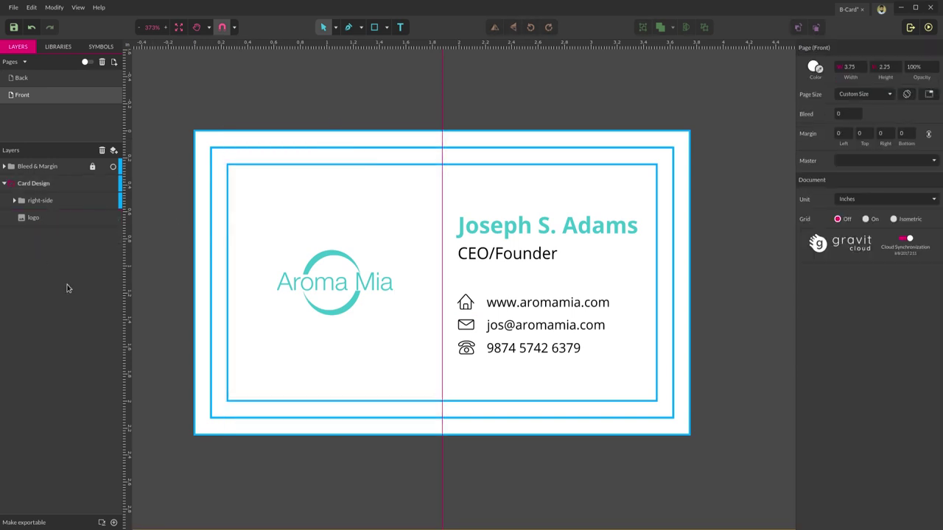
# - Draw a vertical line with the Line tool between the logo and contact details
pyautogui.scroll(-1, 721, 176)
pyautogui.scroll(-3, 720, 180)
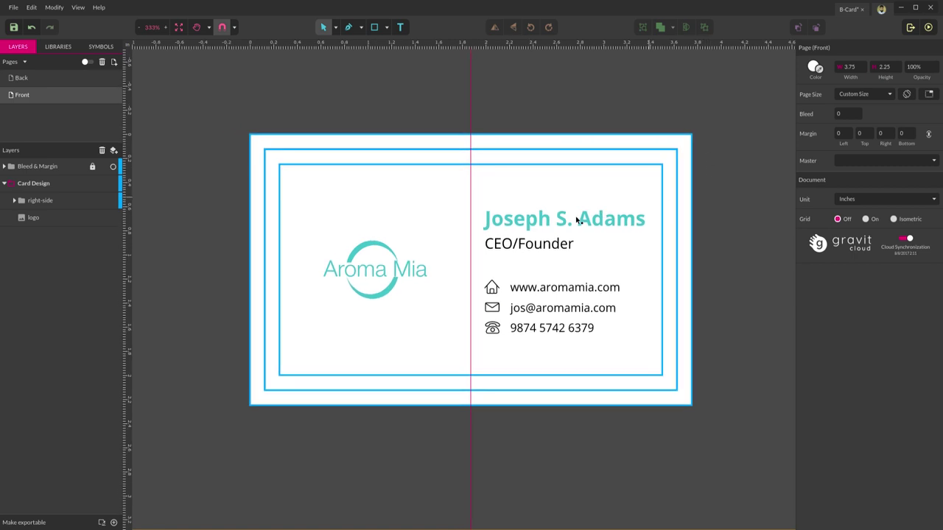
pyautogui.click(385, 28)
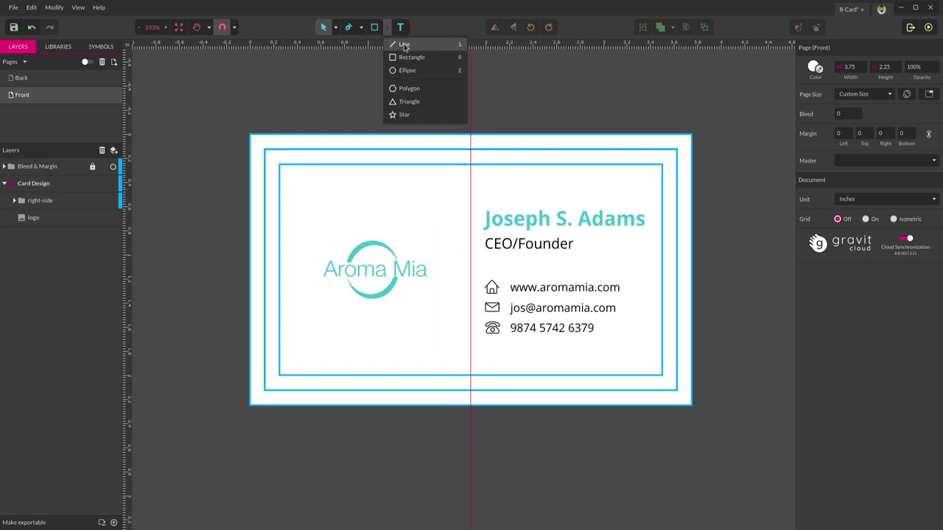
pyautogui.click(404, 44)
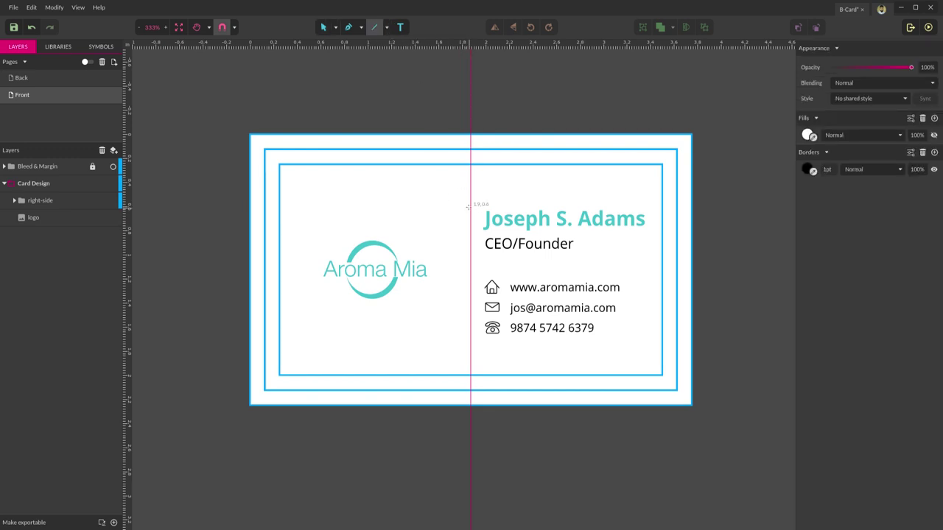
pyautogui.moveTo(470, 201); pyautogui.dragTo(471, 232)
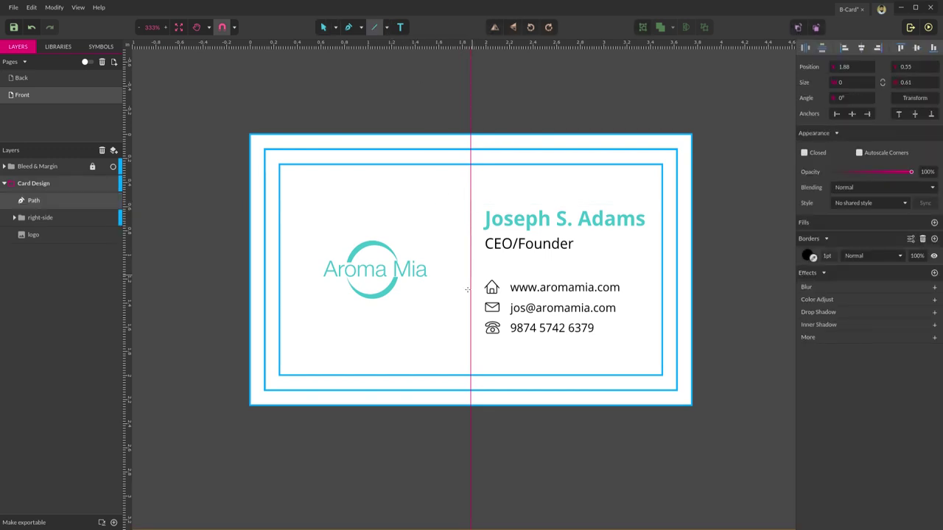
pyautogui.moveTo(469, 313); pyautogui.dragTo(470, 335)
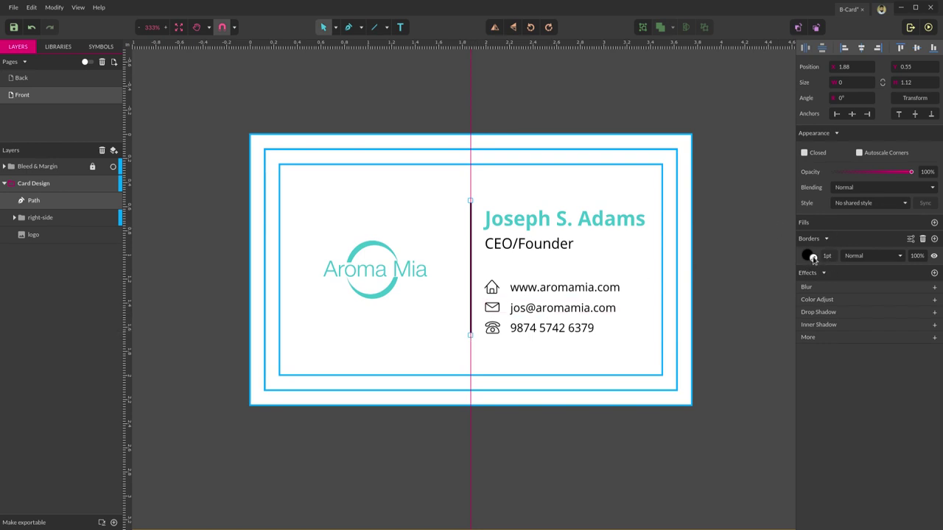
# - Give the divider the name's teal as its border colour and a 2pt width
pyautogui.scroll(5, 545, 184)
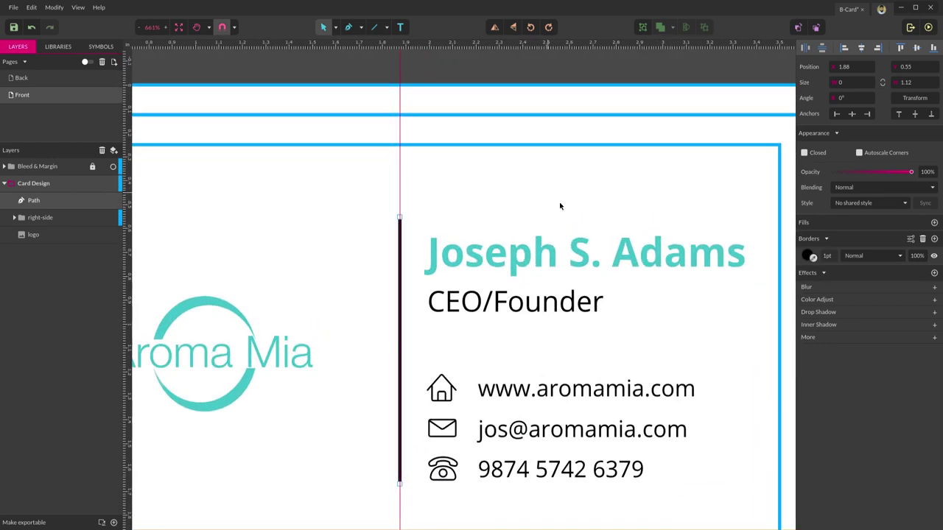
pyautogui.moveTo(812, 258); pyautogui.dragTo(514, 260)
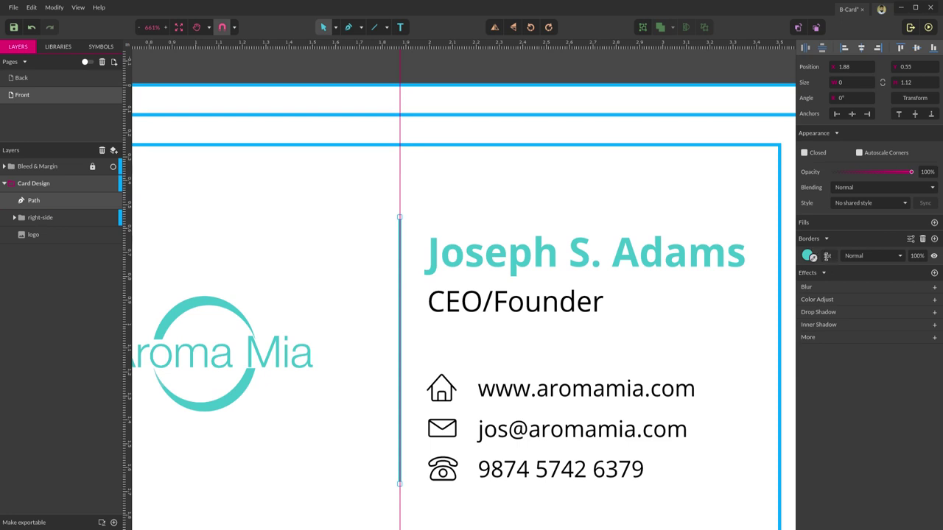
pyautogui.click(827, 257)
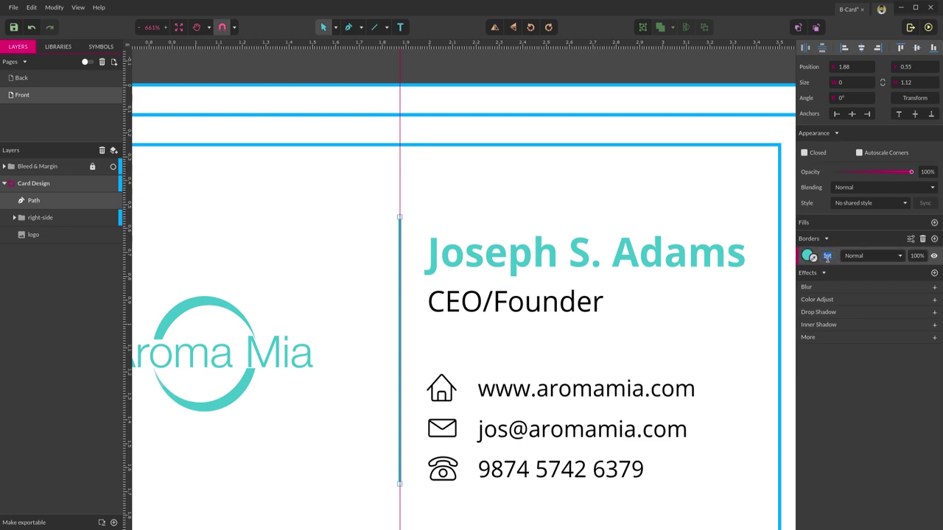
pyautogui.write('2')
pyautogui.press('Return')
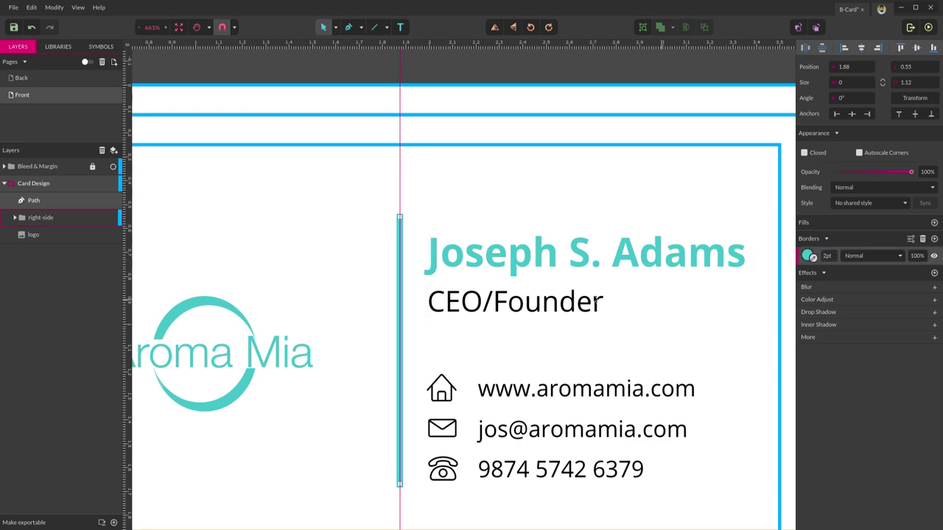
pyautogui.scroll(-2, 423, 299)
pyautogui.scroll(-2, 420, 285)
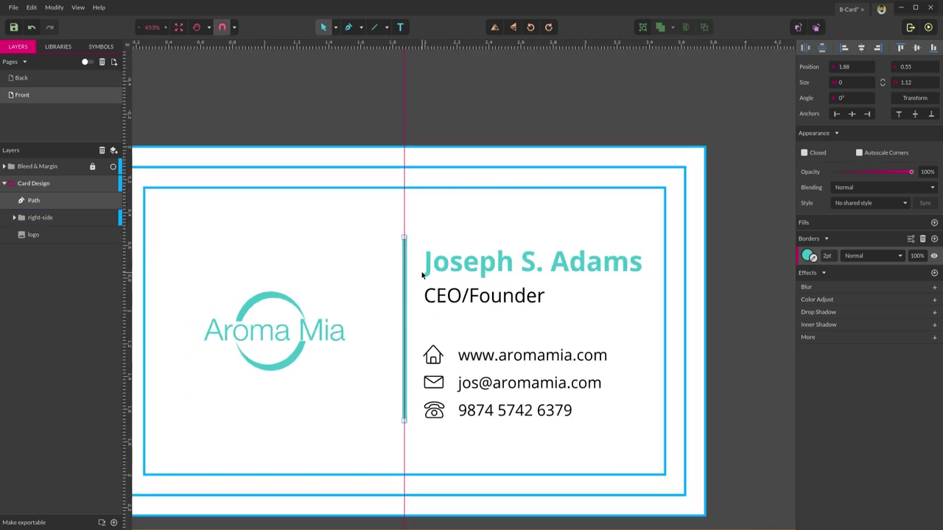
pyautogui.scroll(-10, 422, 275)
pyautogui.scroll(5, 421, 274)
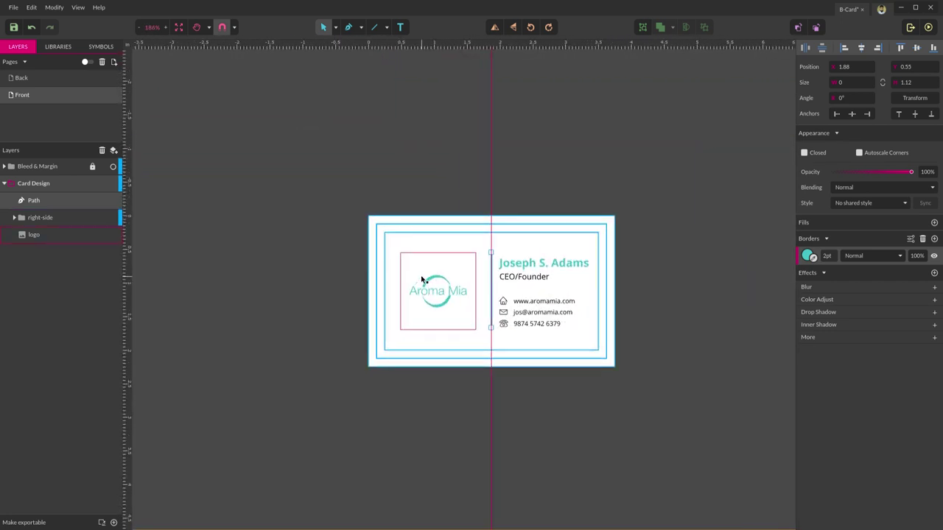
pyautogui.scroll(1, 422, 281)
pyautogui.scroll(1, 685, 272)
pyautogui.press('Escape')
pyautogui.hotkey('ctrl', '0')
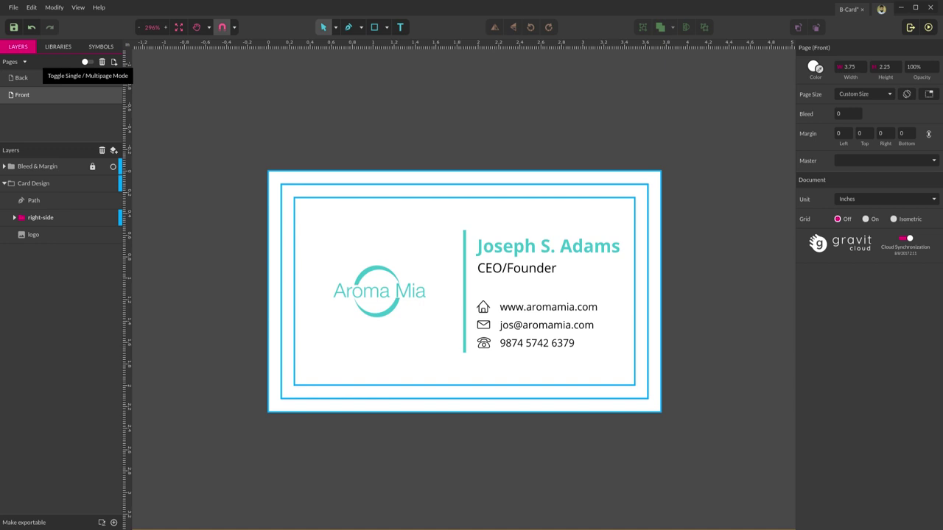
# - Turn on Multipage Mode to show the Front and Back pages side by side
pyautogui.click(87, 63)
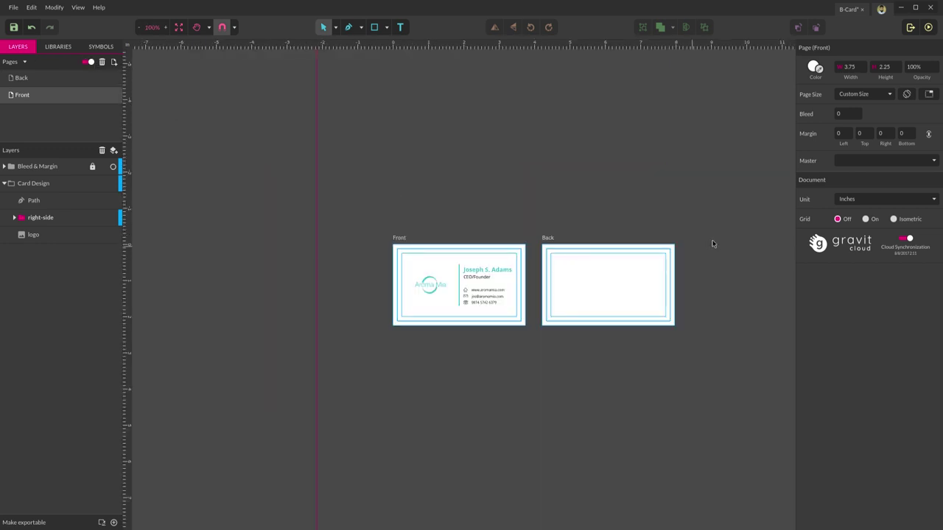
pyautogui.scroll(2, 663, 327)
pyautogui.scroll(3, 769, 215)
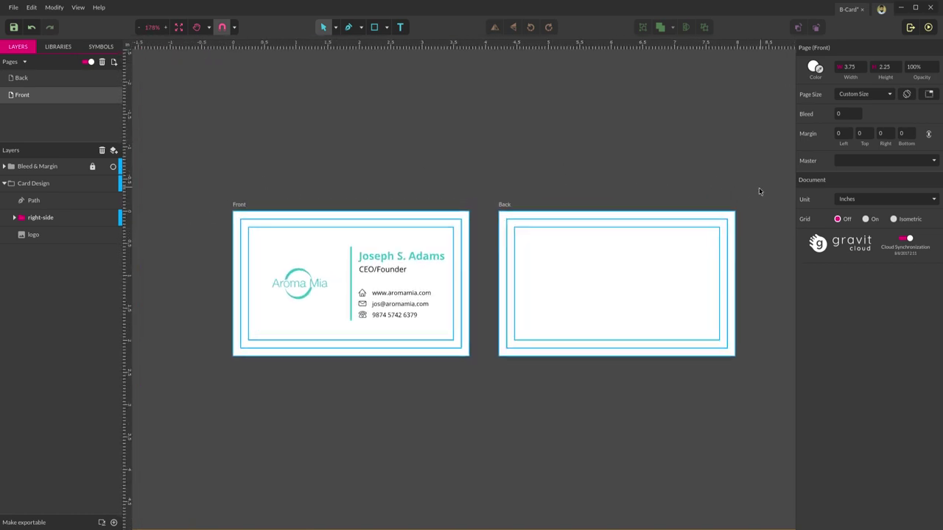
pyautogui.scroll(1, 756, 191)
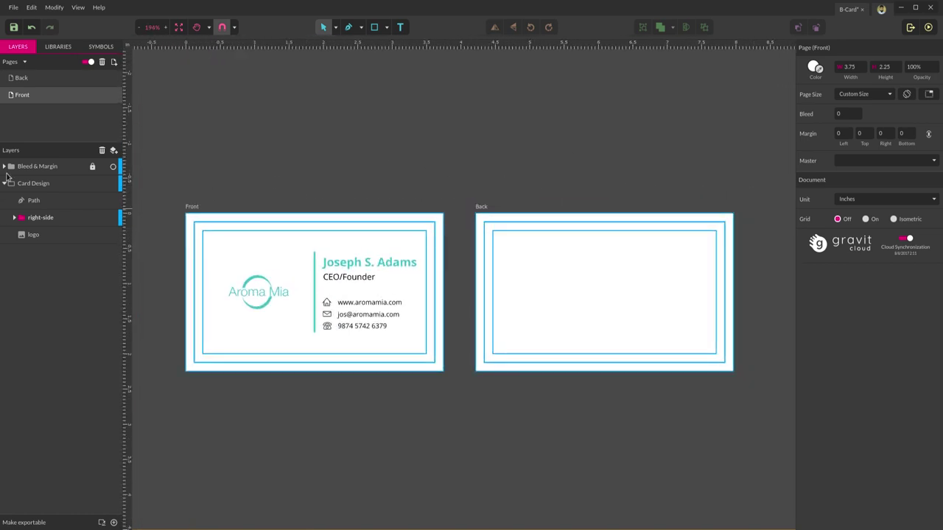
# - Fill the Back page background with the teal sampled from the divider line
pyautogui.click(19, 80)
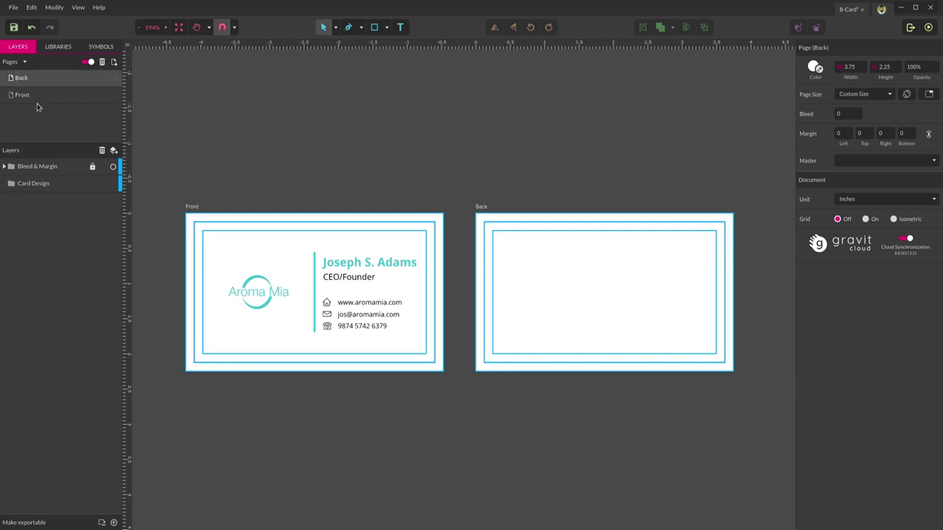
pyautogui.click(22, 190)
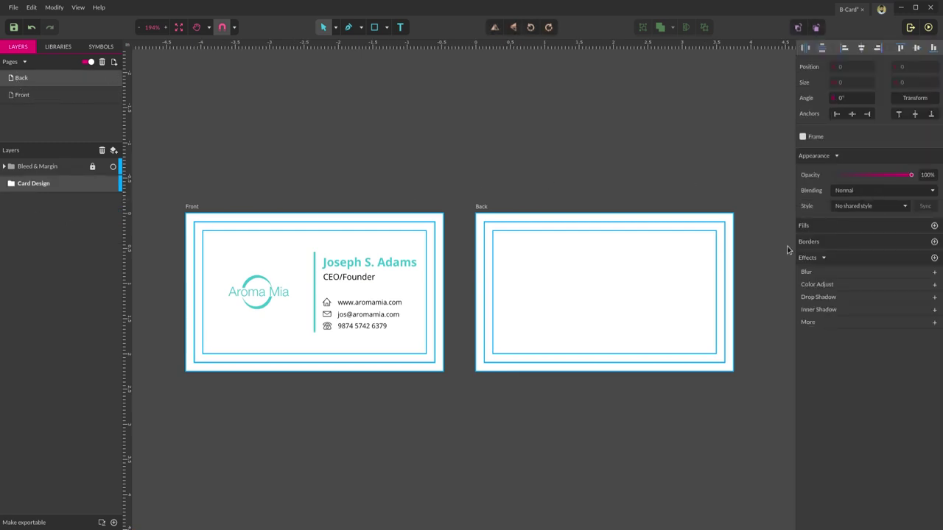
pyautogui.click(586, 253)
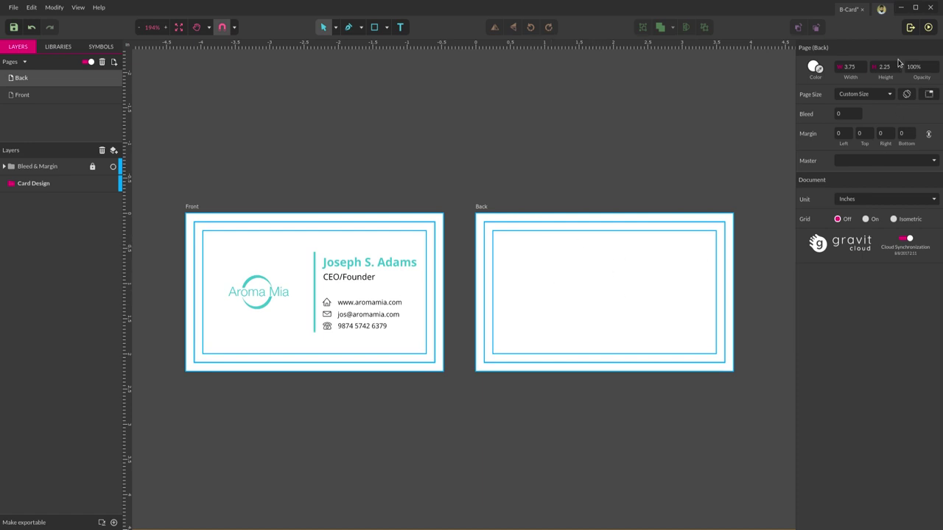
pyautogui.click(820, 71)
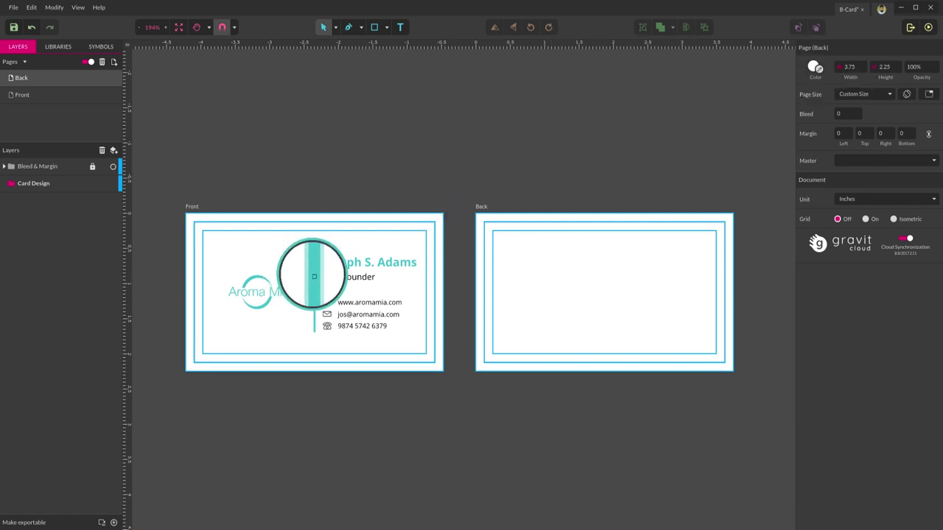
pyautogui.click(313, 276)
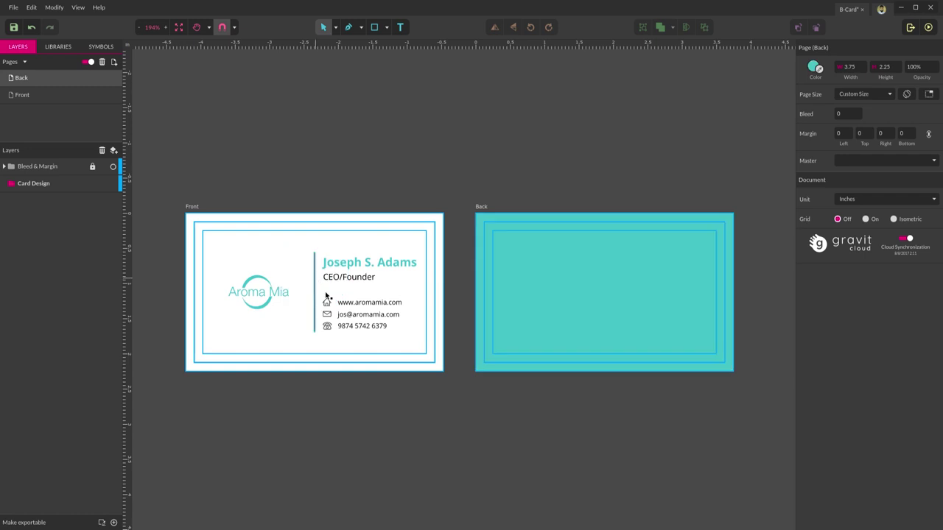
pyautogui.click(645, 442)
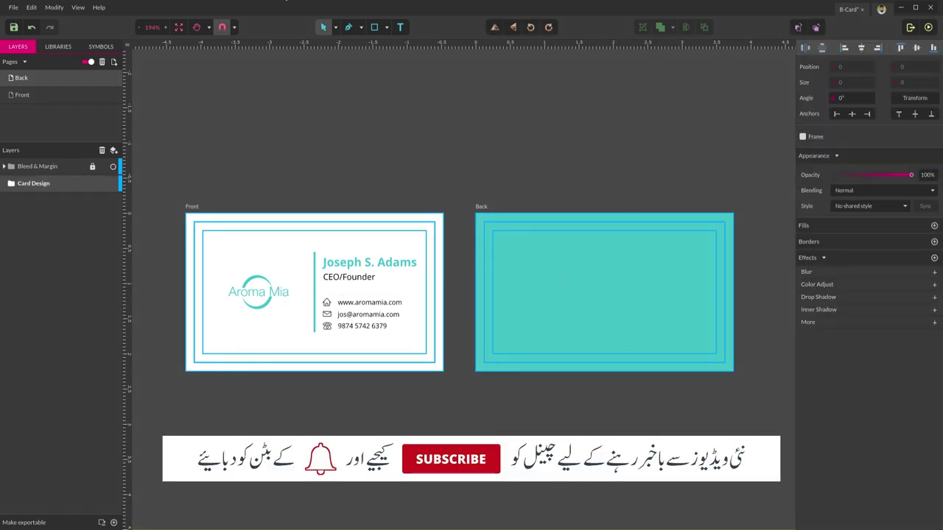
# - Place logo.png centred on the Back page via File > Import > Place Image
pyautogui.click(13, 9)
pyautogui.moveTo(71, 158)
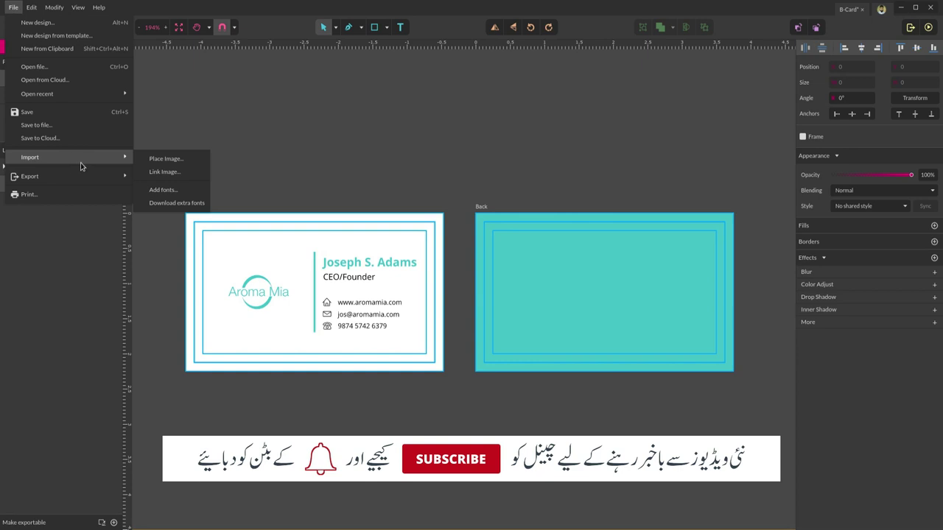
pyautogui.click(166, 158)
pyautogui.click(365, 163)
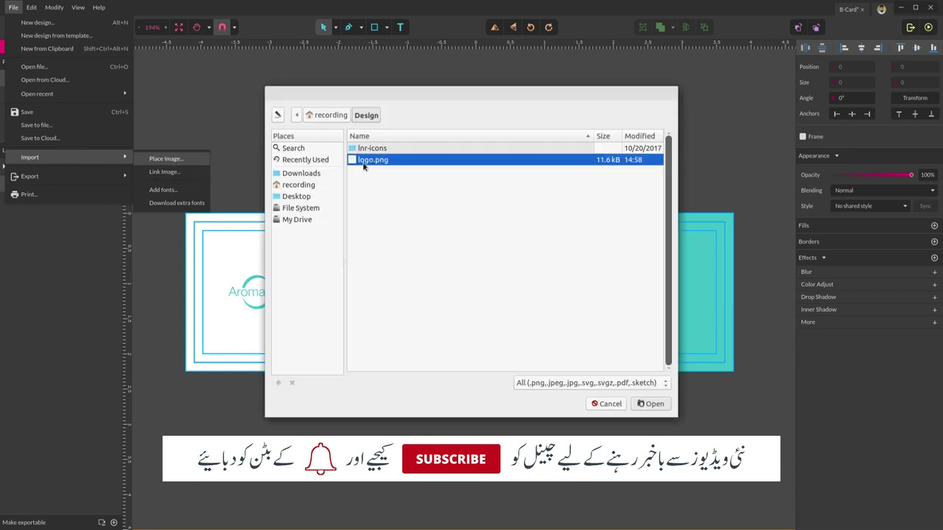
pyautogui.click(651, 404)
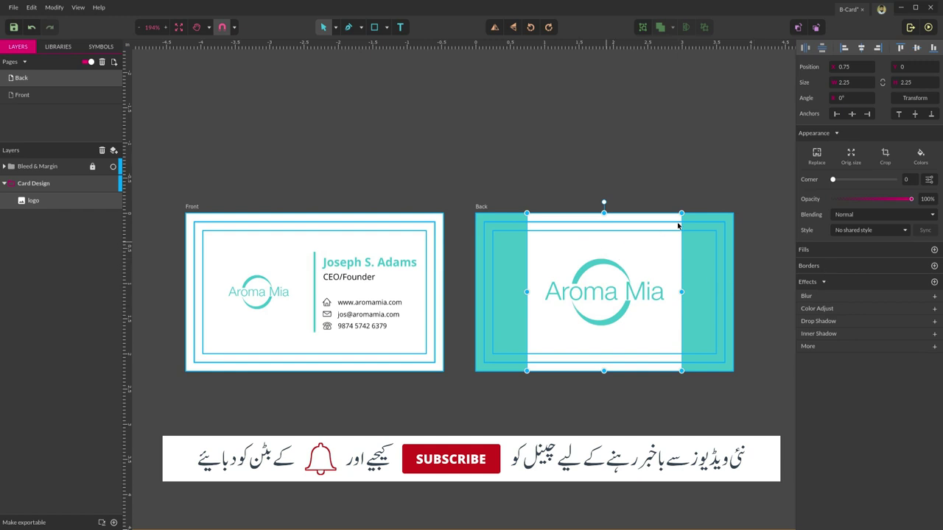
# - Set the back logo's blending mode to Multiply
pyautogui.click(859, 216)
pyautogui.click(851, 253)
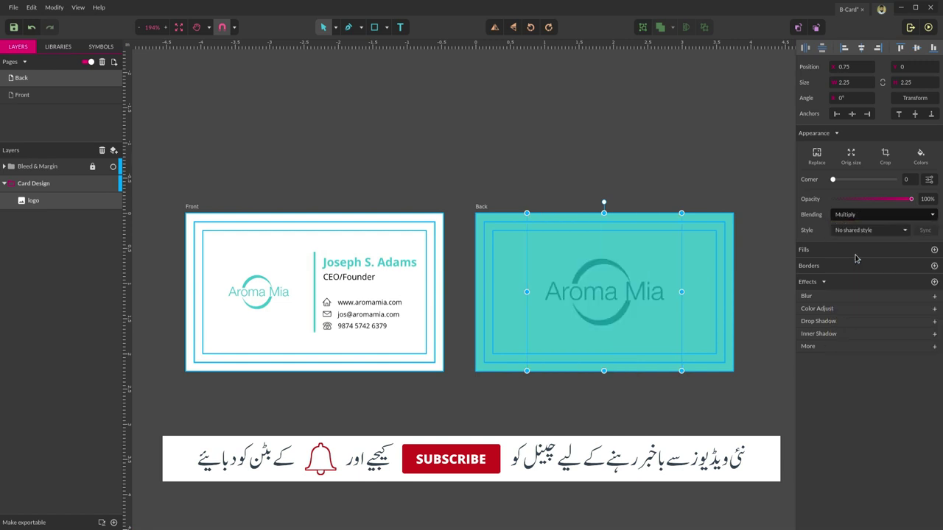
pyautogui.click(606, 420)
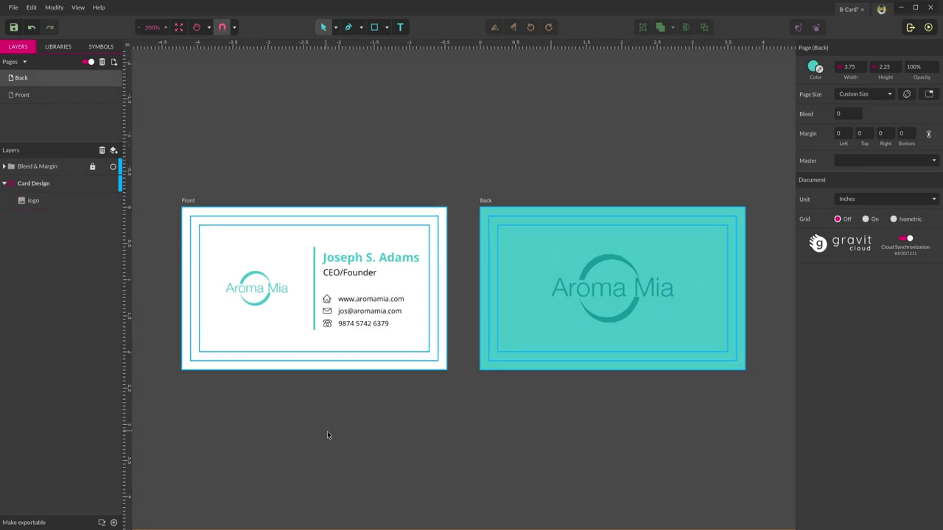
# - Save the design and hide the Bleed & Margin guides on the Back and Front pages
pyautogui.scroll(1, 471, 426)
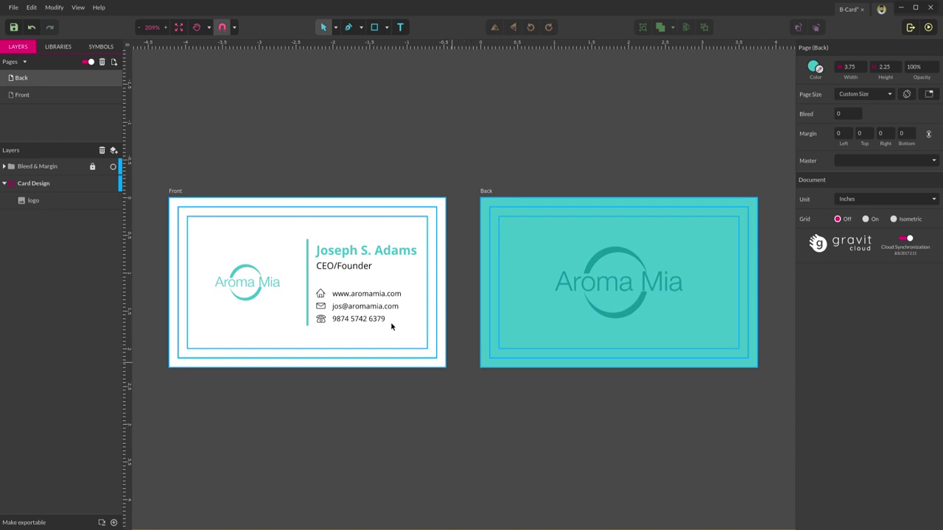
pyautogui.hotkey('ctrl', 's')
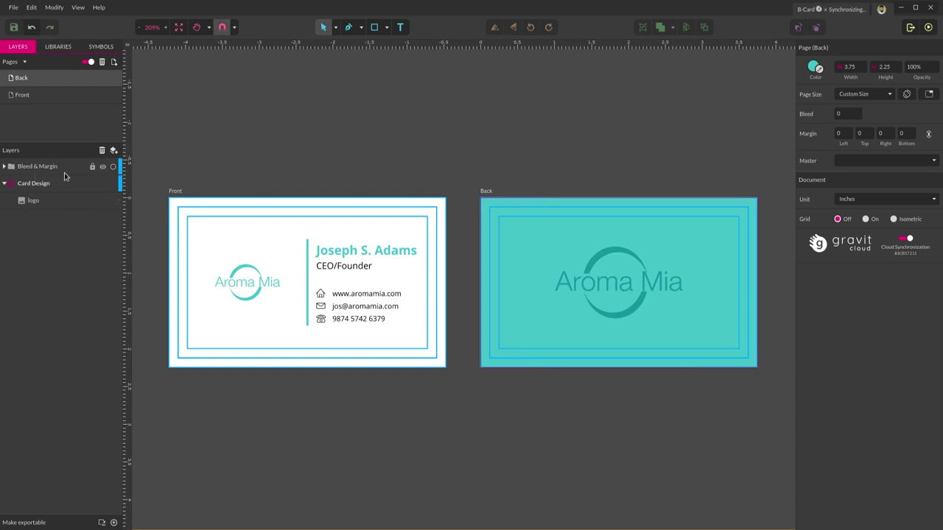
pyautogui.click(102, 168)
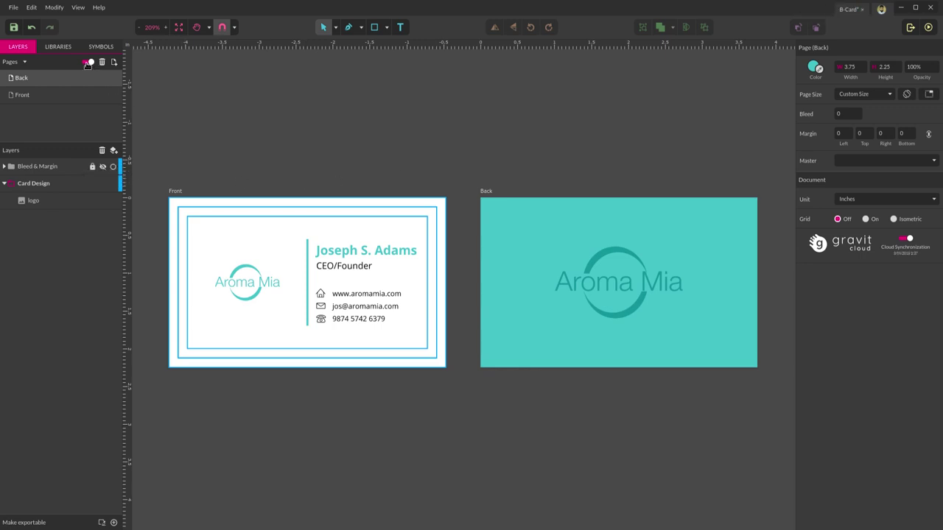
pyautogui.click(27, 95)
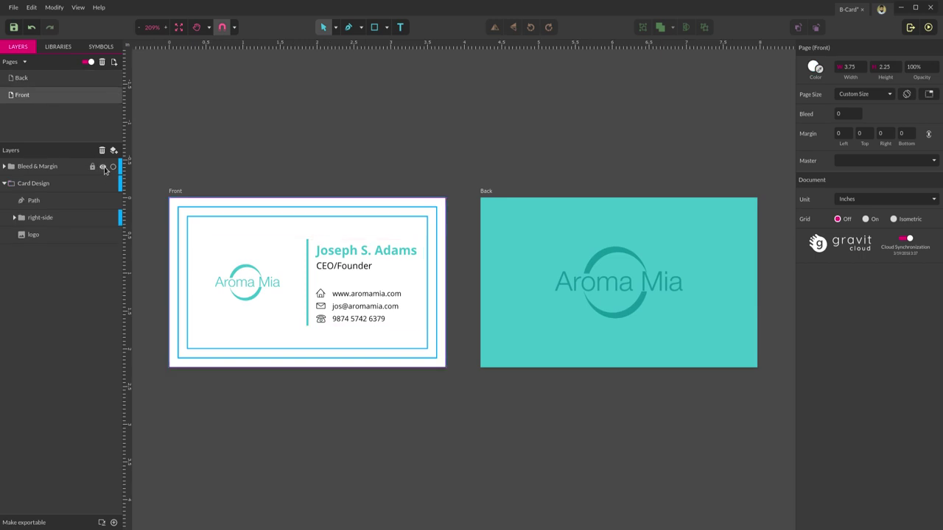
pyautogui.click(102, 167)
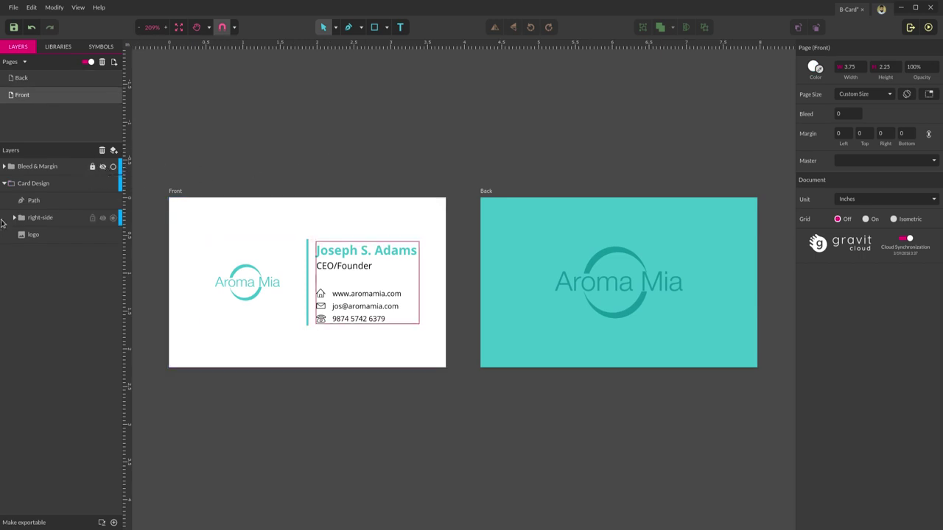
# - Collapse the Card Design group and save the design again
pyautogui.click(10, 184)
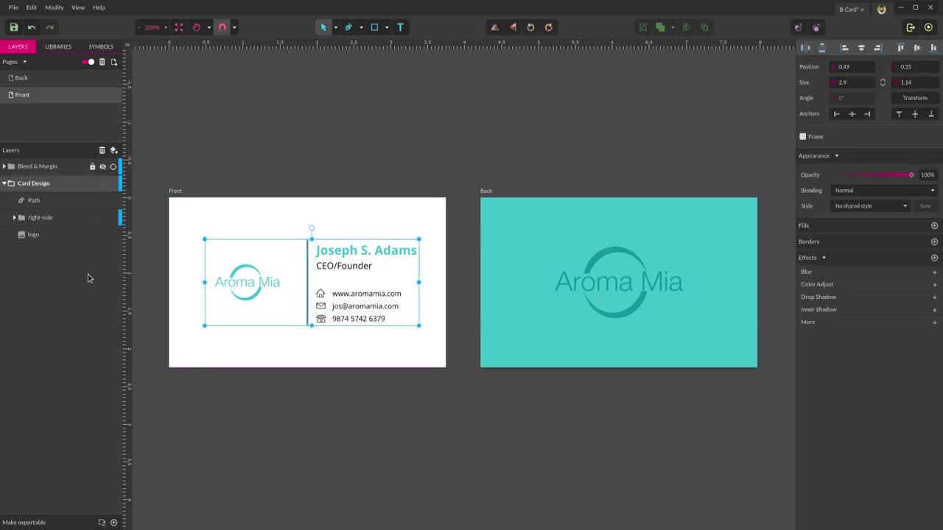
pyautogui.click(5, 184)
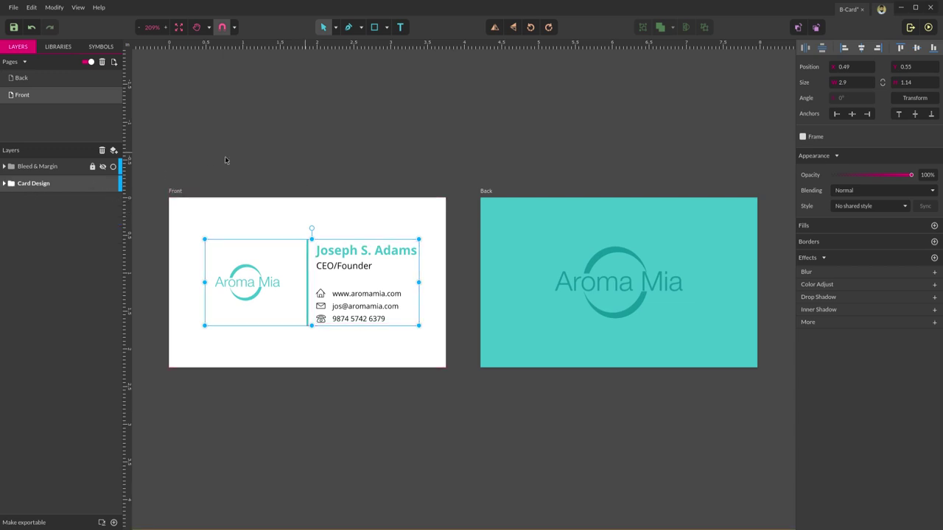
pyautogui.hotkey('ctrl', 's')
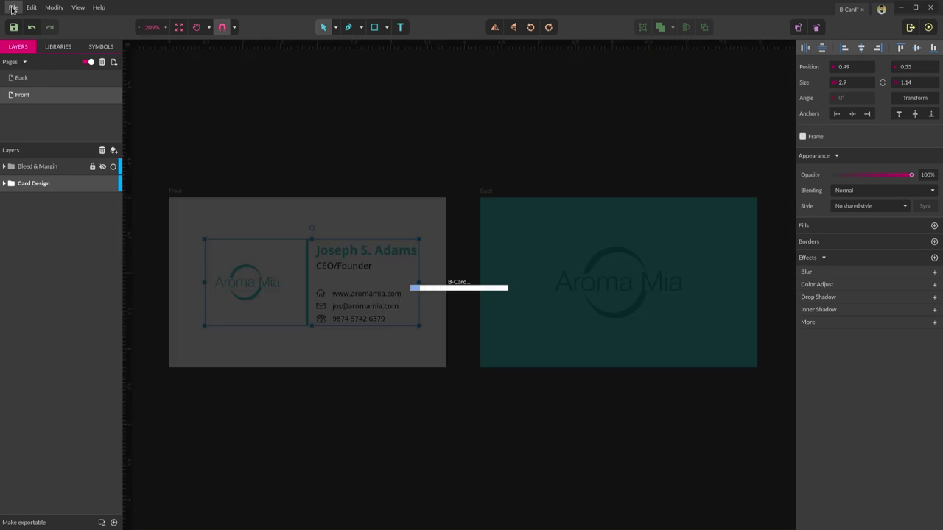
# - Export the card pages as a 300dpi CMYK PDF with text as curves, saved as b-card in Design
pyautogui.click(13, 8)
pyautogui.moveTo(78, 177)
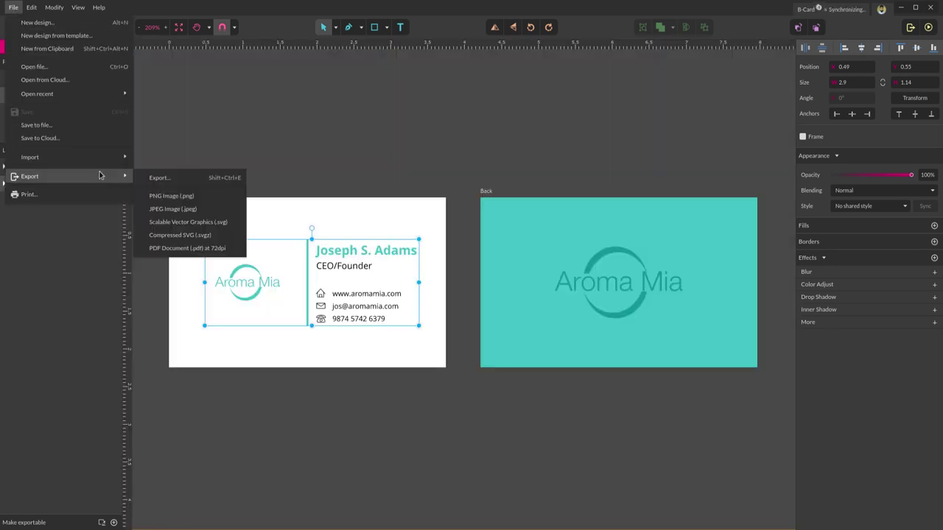
pyautogui.click(228, 177)
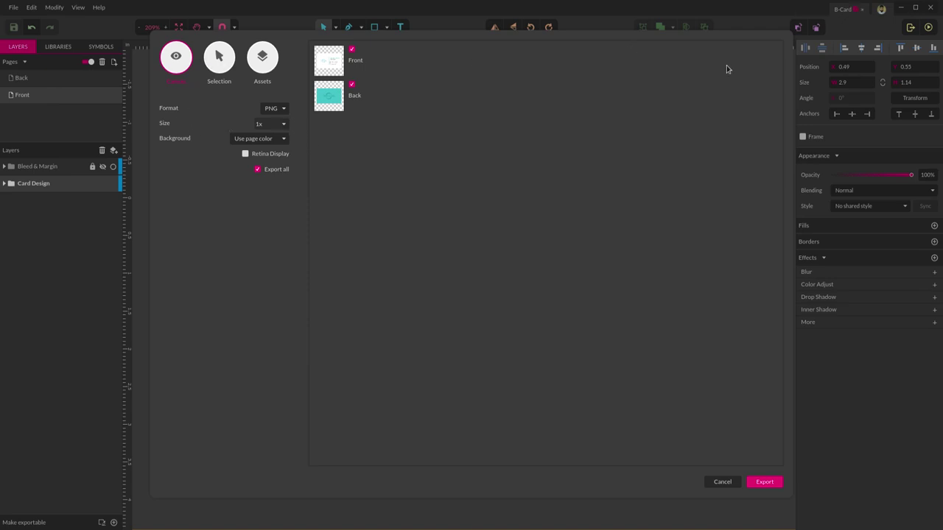
pyautogui.click(269, 108)
pyautogui.click(273, 144)
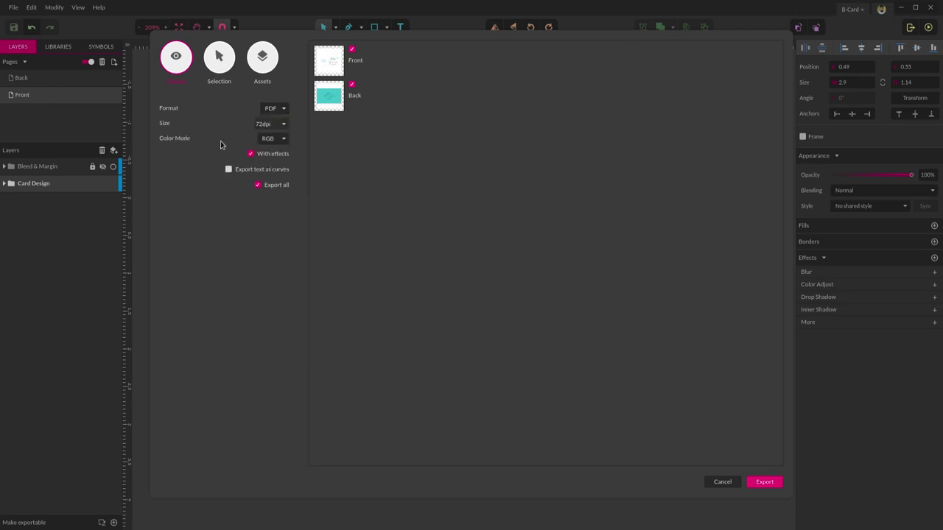
pyautogui.click(283, 124)
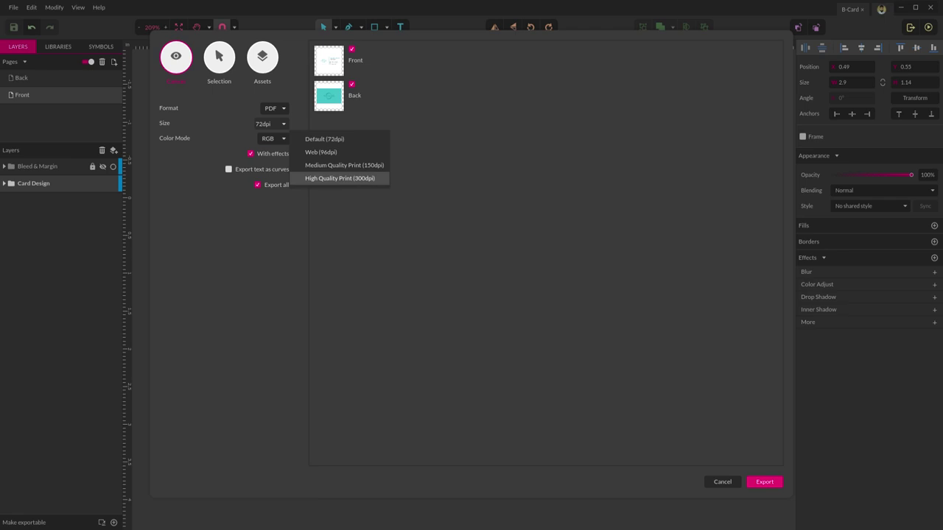
pyautogui.click(366, 180)
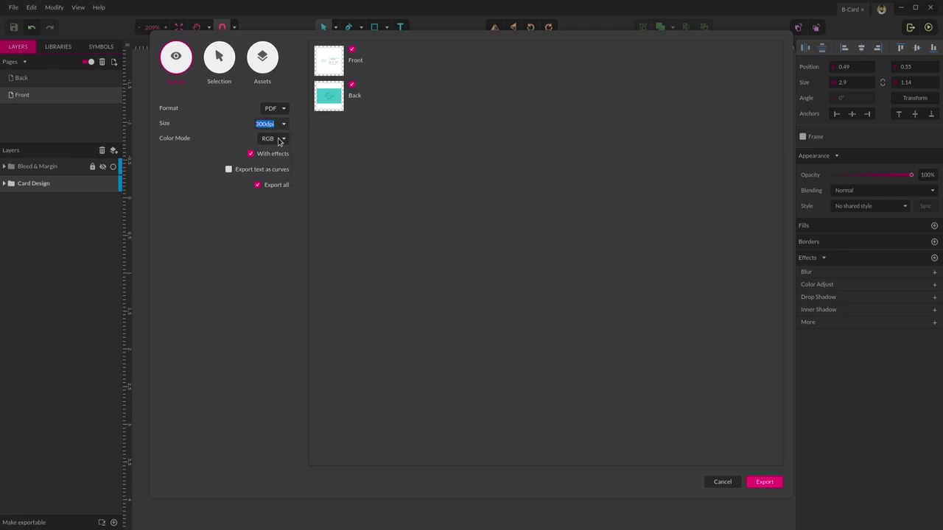
pyautogui.click(283, 141)
pyautogui.click(271, 157)
pyautogui.click(229, 169)
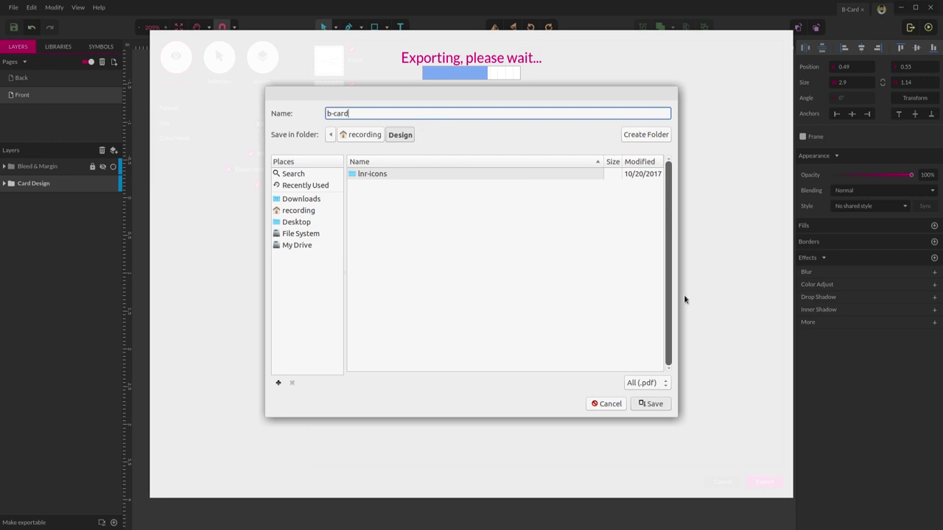
pyautogui.click(651, 405)
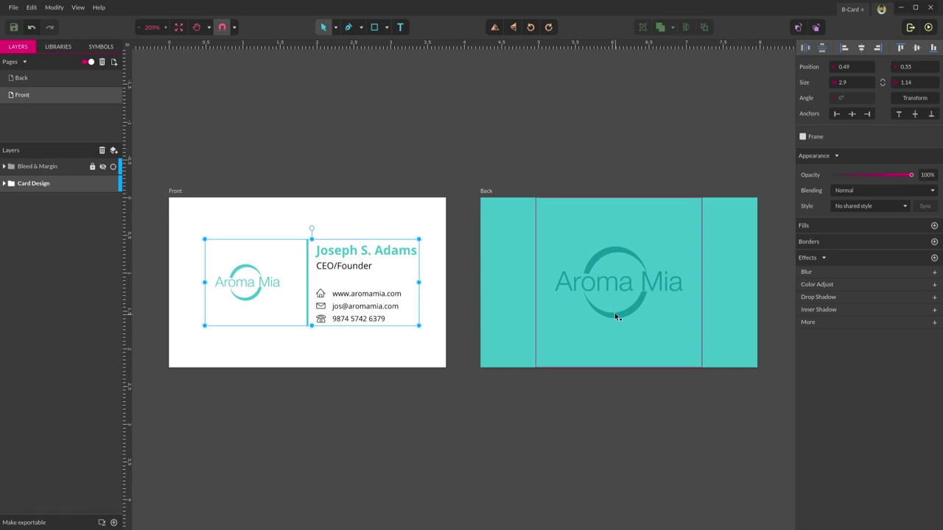
# - Open b-card.pdf from the Design folder using the Caja file manager
pyautogui.hotkey('alt', 'Tab')
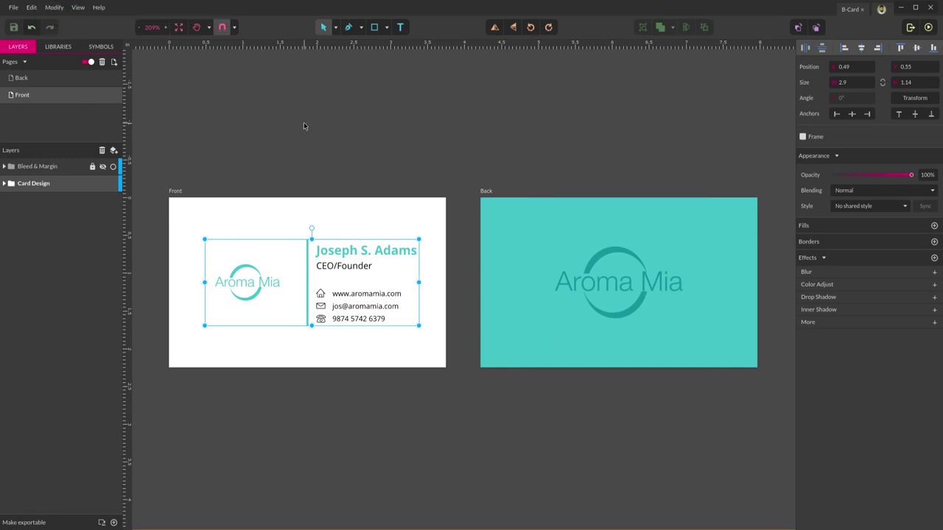
pyautogui.write('ca')
pyautogui.press('Return')
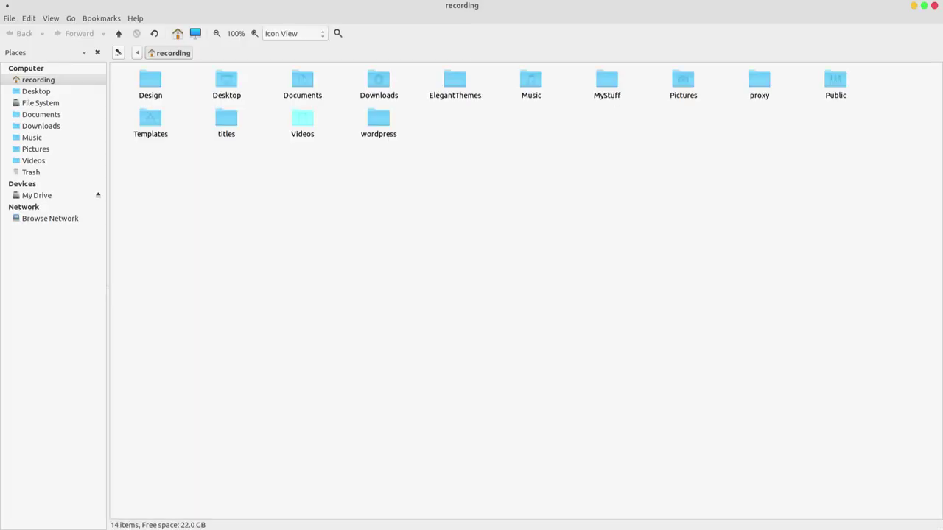
pyautogui.doubleClick(158, 94)
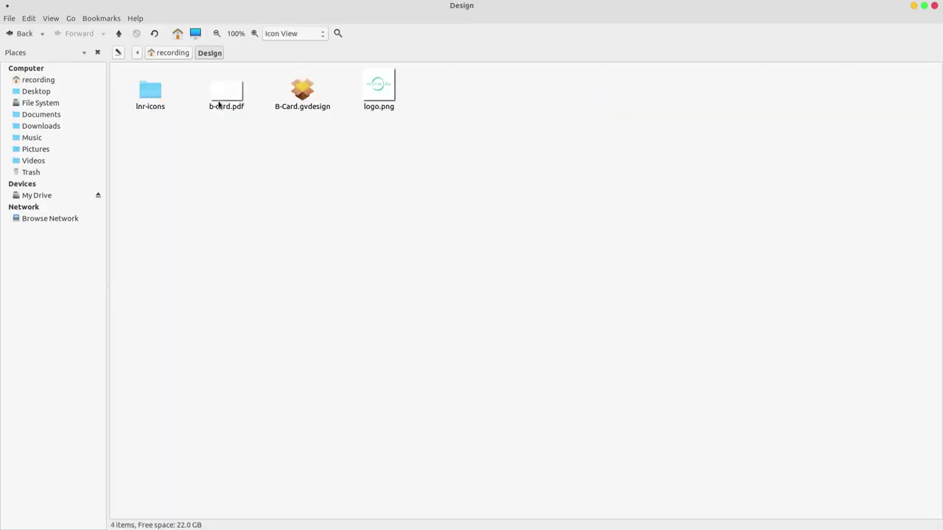
pyautogui.doubleClick(220, 101)
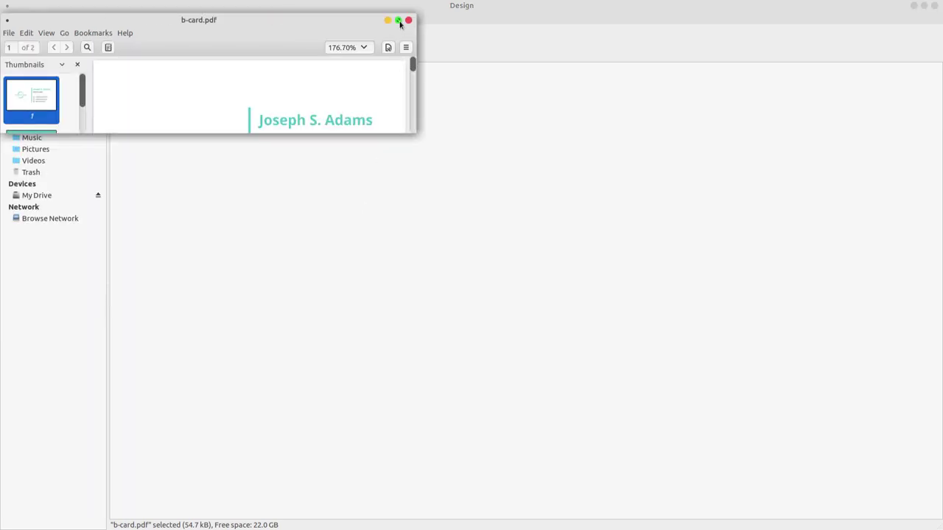
# - Maximize the PDF viewer and scroll through both pages of b-card.pdf
pyautogui.click(398, 20)
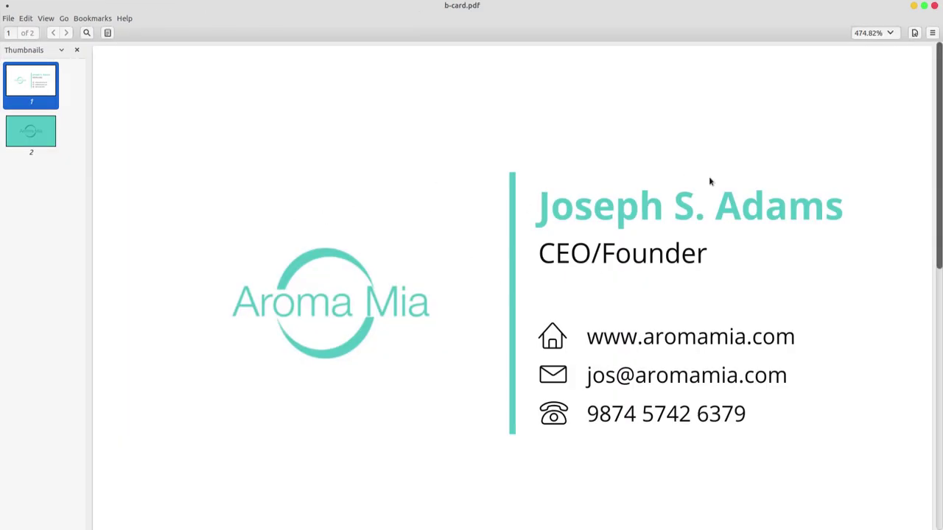
pyautogui.scroll(-8, 530, 395)
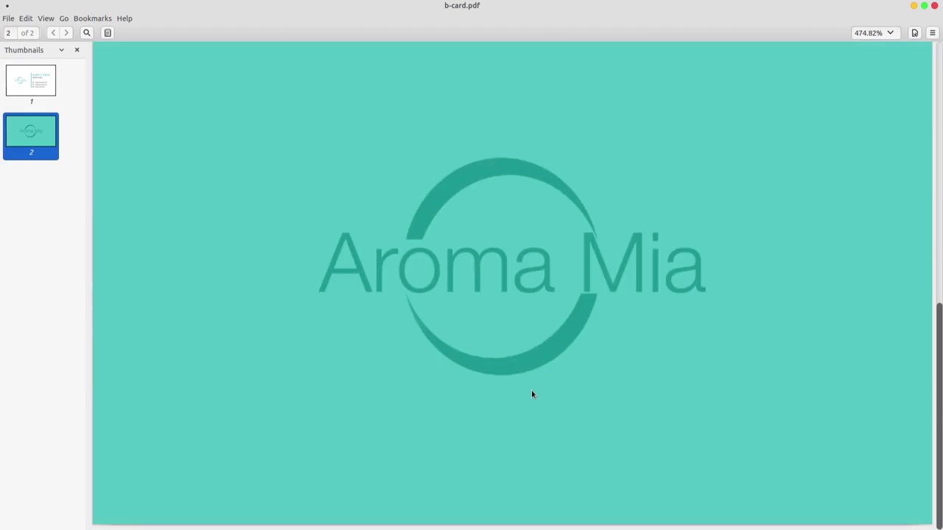
pyautogui.scroll(4, 537, 388)
pyautogui.scroll(-4, 538, 387)
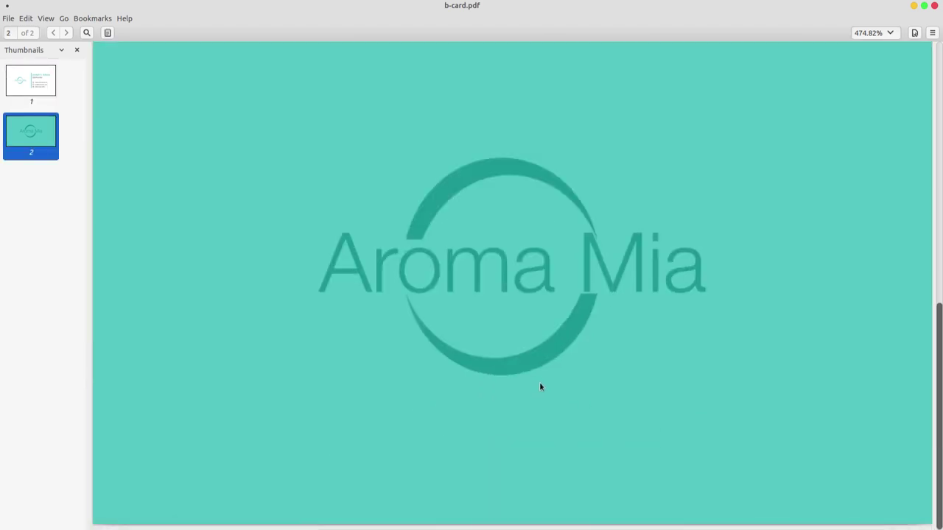
pyautogui.scroll(6, 539, 384)
pyautogui.scroll(2, 540, 384)
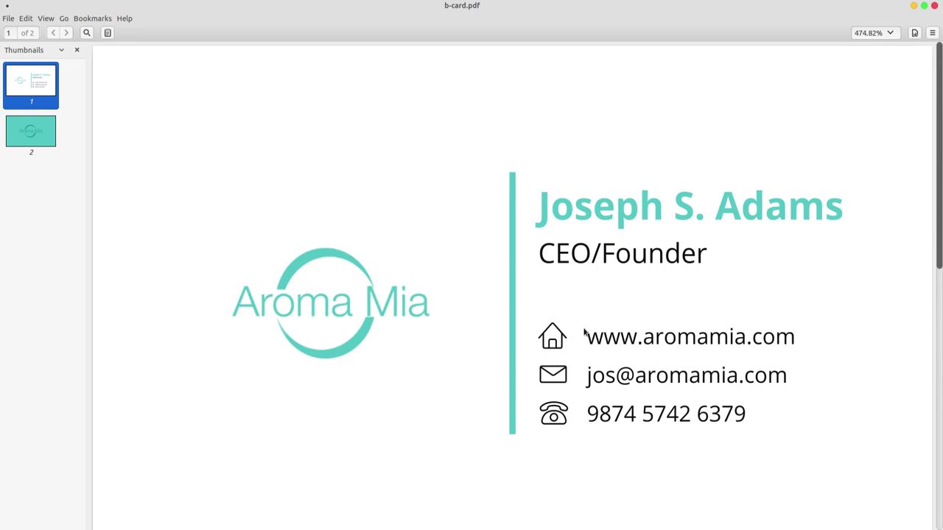
# - Close the PDF viewer and switch back to the B-Card Gravit Designer window
pyautogui.click(936, 5)
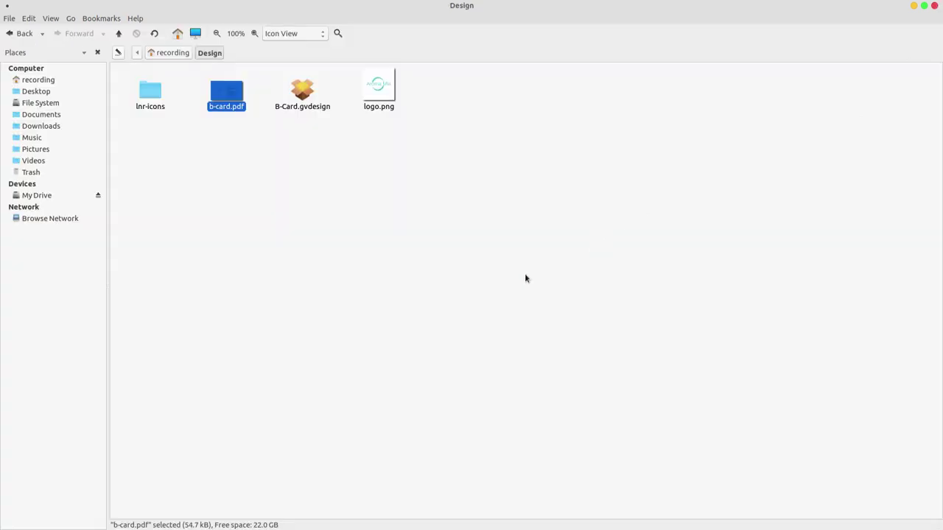
pyautogui.click(55, 3)
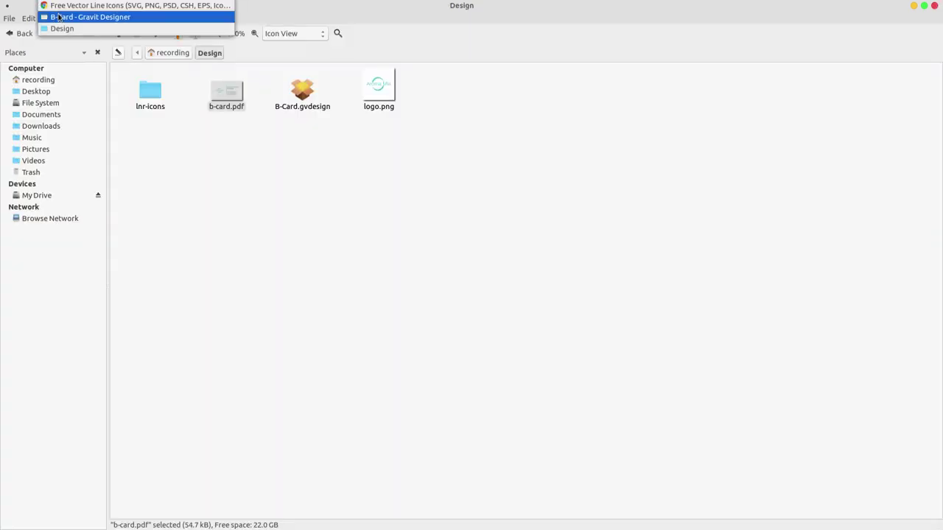
pyautogui.click(81, 16)
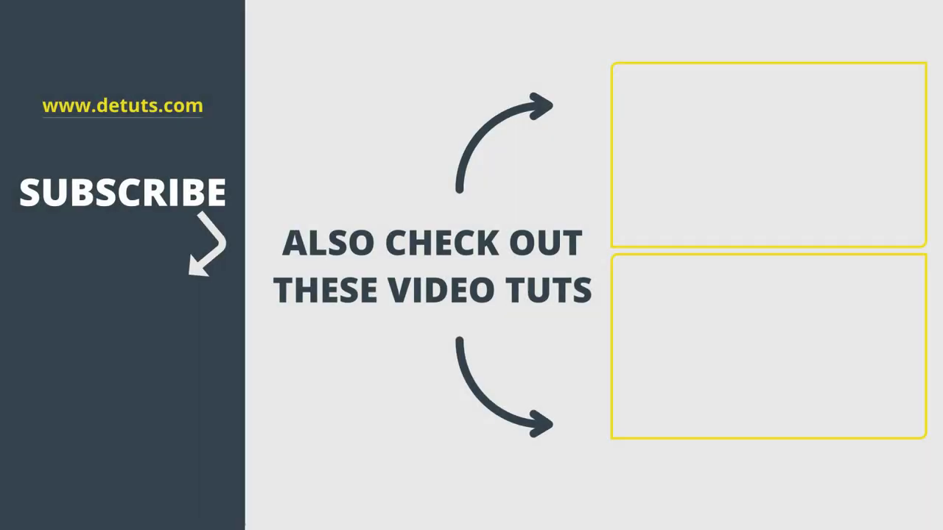